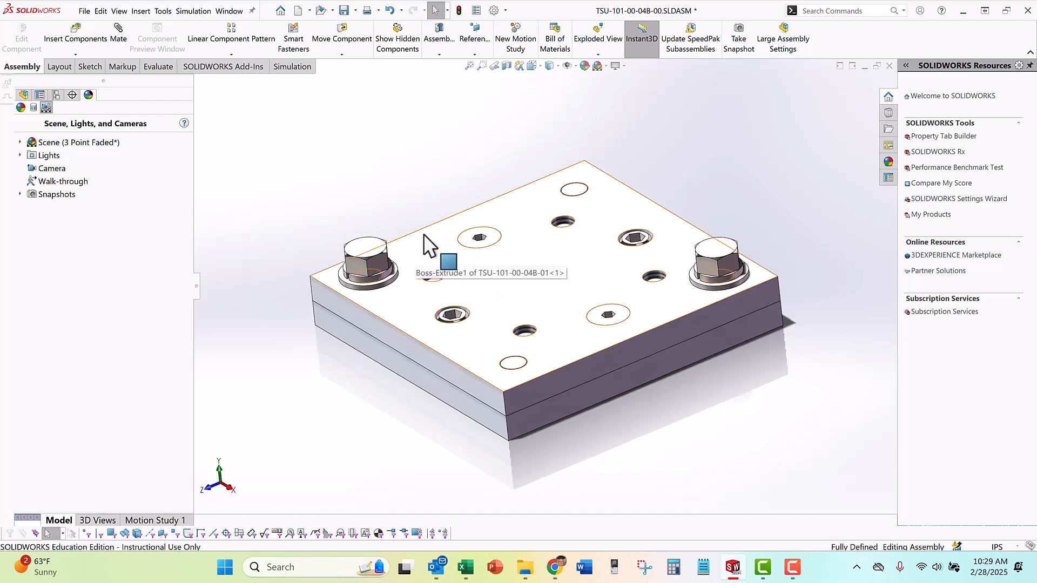
{"action": "middle_click_drag", "start_coordinate": [442, 270], "coordinate": [454, 292]}
{"action": "middle_click_drag", "start_coordinate": [639, 304], "coordinate": [600, 290]}
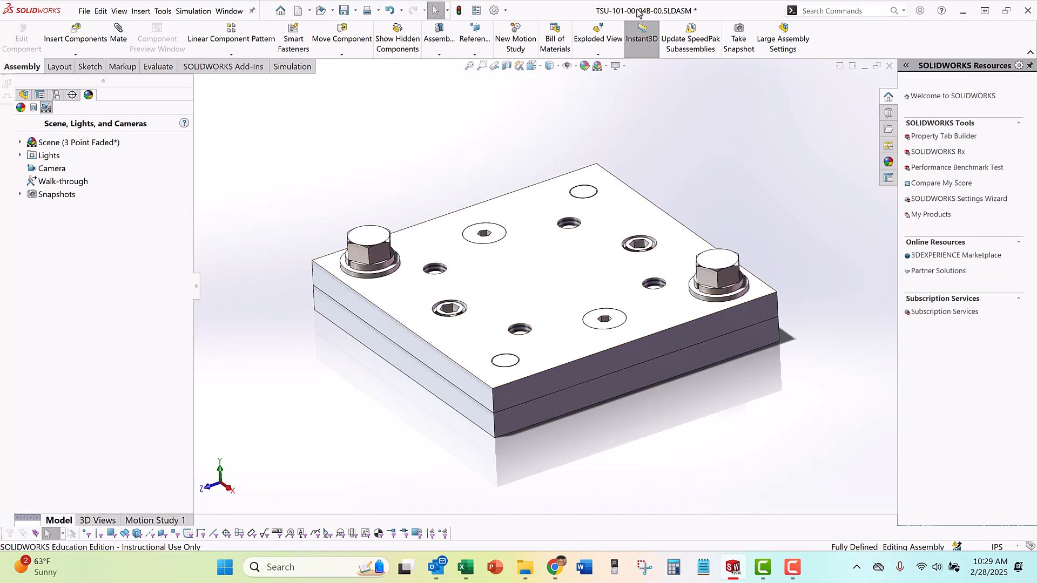
{"action": "middle_click_drag", "start_coordinate": [504, 164], "coordinate": [510, 162]}
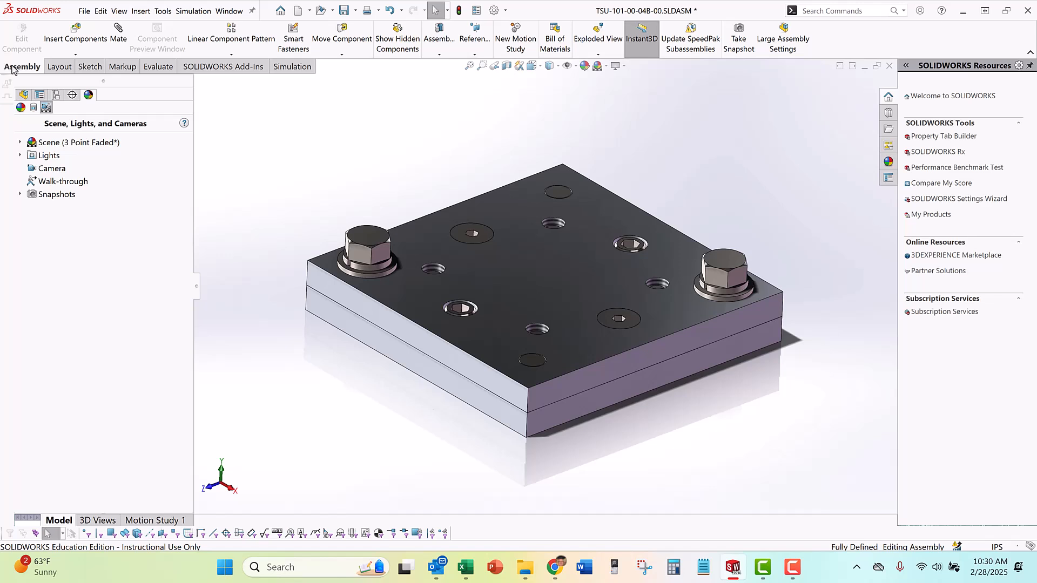
Start an exploded view and select the top plate with its two socket head cap screws and two countersunk screws for the first explode step
{"action": "left_click", "coordinate": [596, 42]}
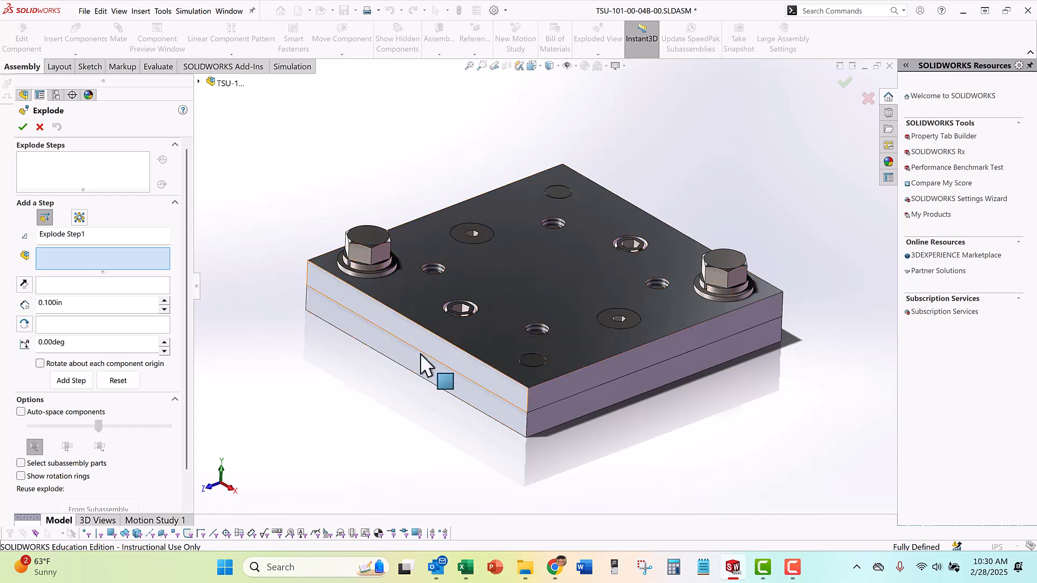
{"action": "left_click", "coordinate": [413, 297]}
{"action": "scroll", "coordinate": [419, 302], "scroll_direction": "down", "scroll_amount": 5}
{"action": "scroll", "coordinate": [526, 297], "scroll_direction": "down", "scroll_amount": 3}
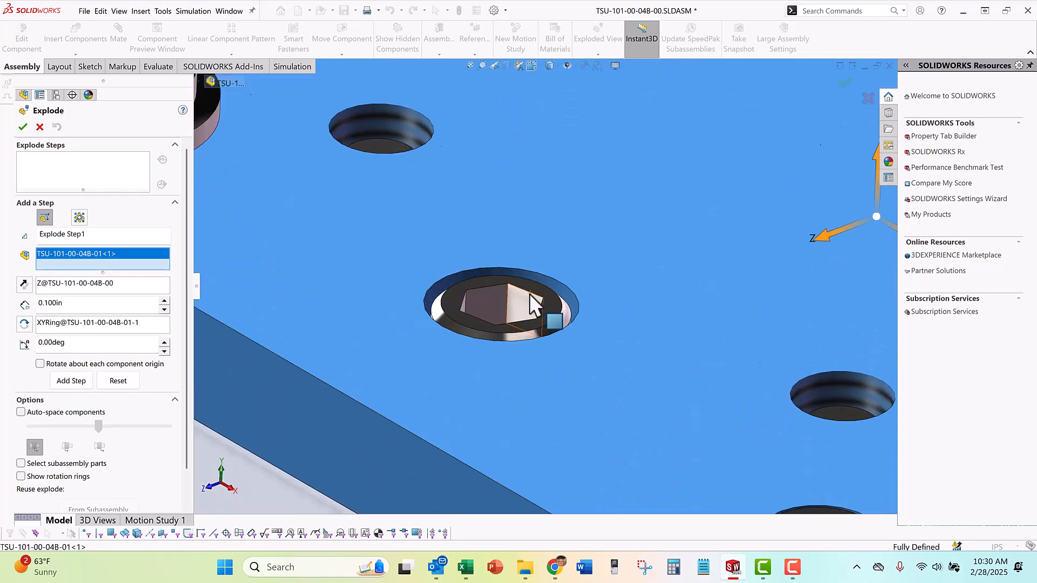
{"action": "left_click", "coordinate": [528, 290]}
{"action": "scroll", "coordinate": [493, 297], "scroll_direction": "up", "scroll_amount": 4}
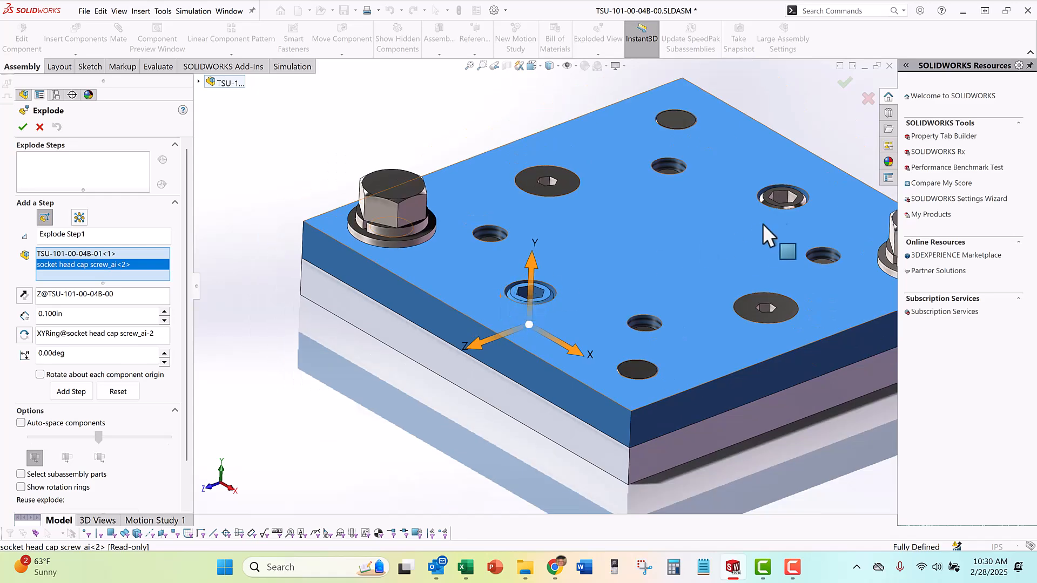
{"action": "scroll", "coordinate": [772, 213], "scroll_direction": "down", "scroll_amount": 6}
{"action": "left_click", "coordinate": [639, 241]}
{"action": "scroll", "coordinate": [553, 302], "scroll_direction": "up", "scroll_amount": 6}
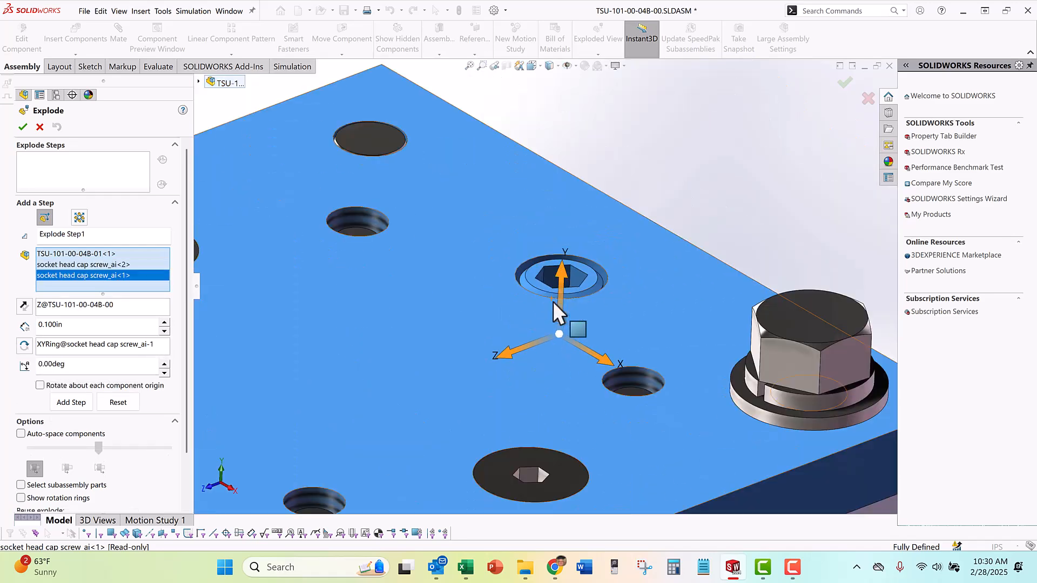
{"action": "scroll", "coordinate": [564, 337], "scroll_direction": "down", "scroll_amount": 4}
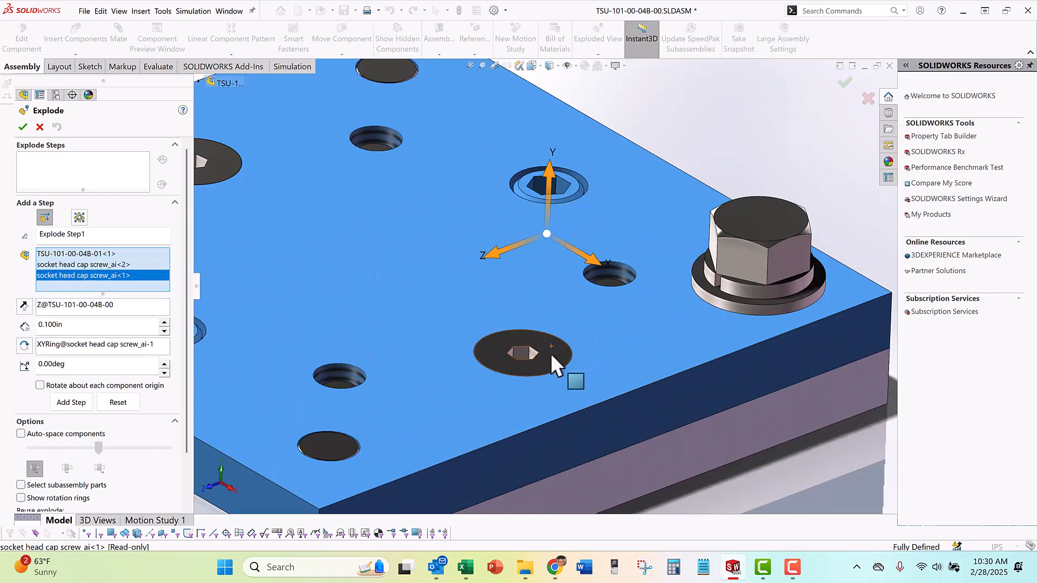
{"action": "left_click", "coordinate": [524, 351]}
{"action": "left_click", "coordinate": [216, 164]}
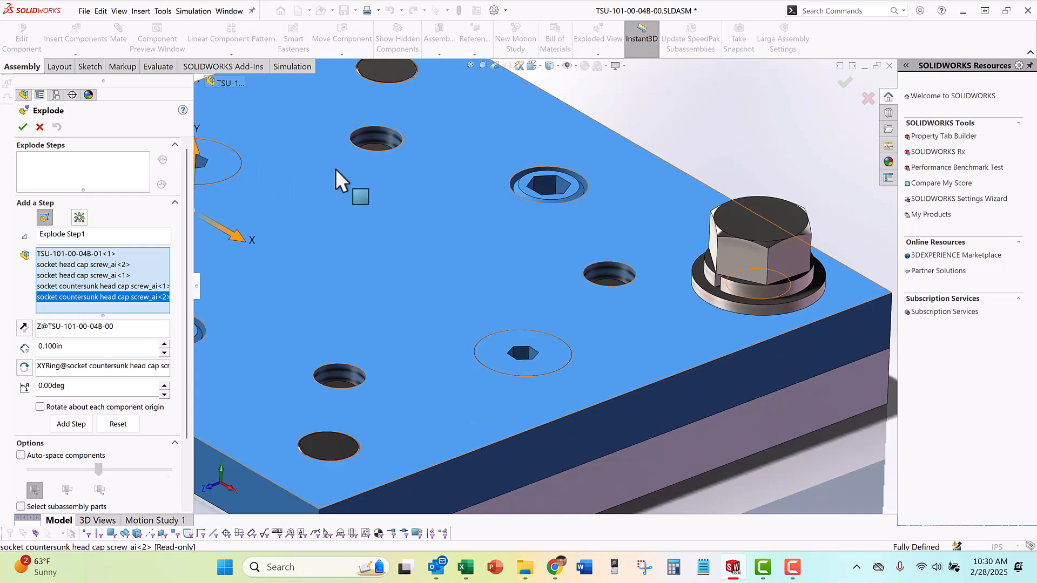
Add both hex bolts with their lock and flat washers, plus the dowel pin at the plate's back corner, to the explode selection
{"action": "left_click", "coordinate": [771, 230]}
{"action": "left_click", "coordinate": [725, 294]}
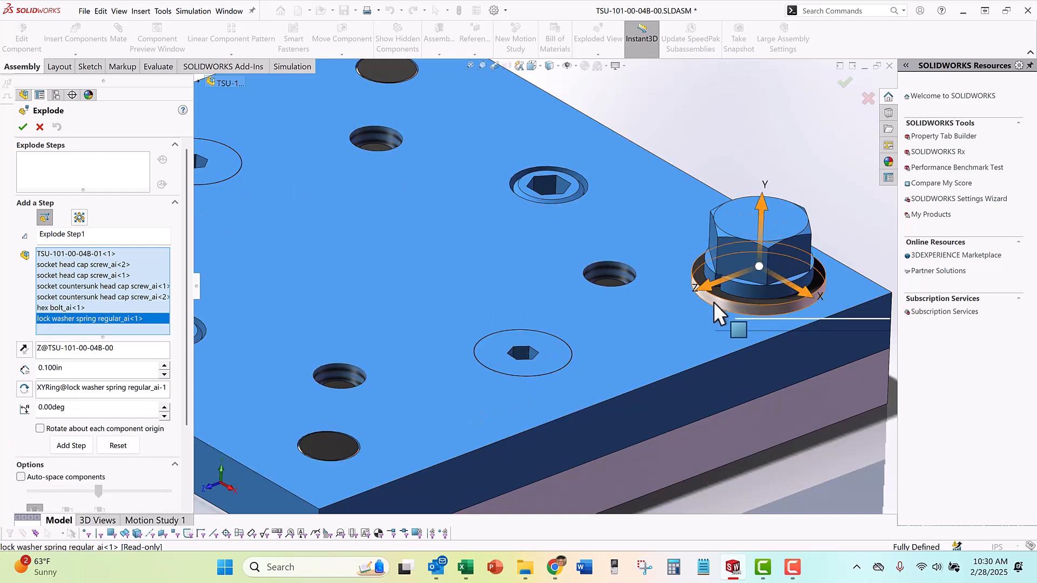
{"action": "left_click", "coordinate": [702, 303]}
{"action": "scroll", "coordinate": [675, 301], "scroll_direction": "up", "scroll_amount": 5}
{"action": "scroll", "coordinate": [324, 273], "scroll_direction": "down", "scroll_amount": 5}
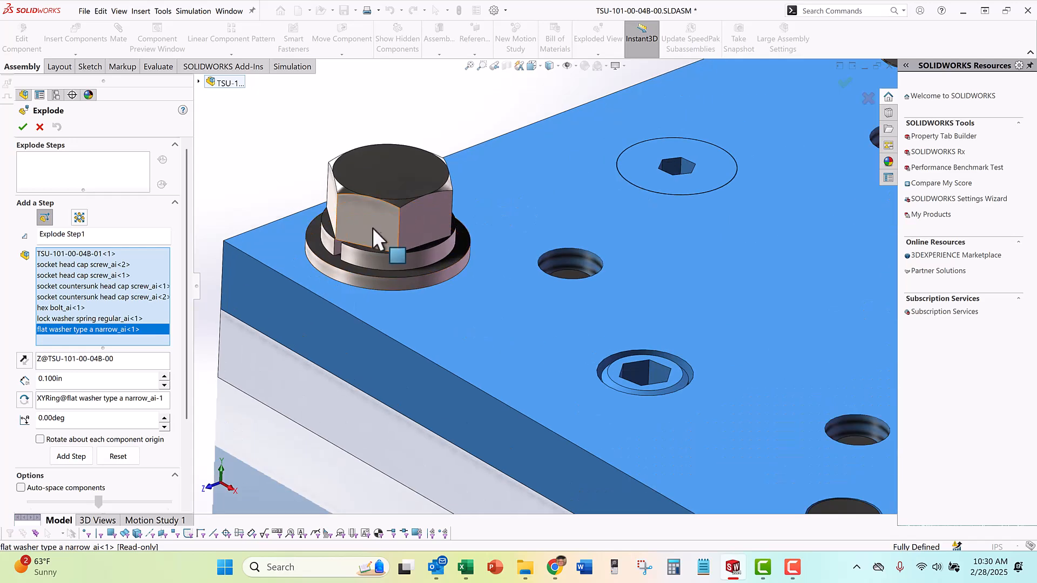
{"action": "left_click", "coordinate": [370, 235]}
{"action": "left_click", "coordinate": [326, 270]}
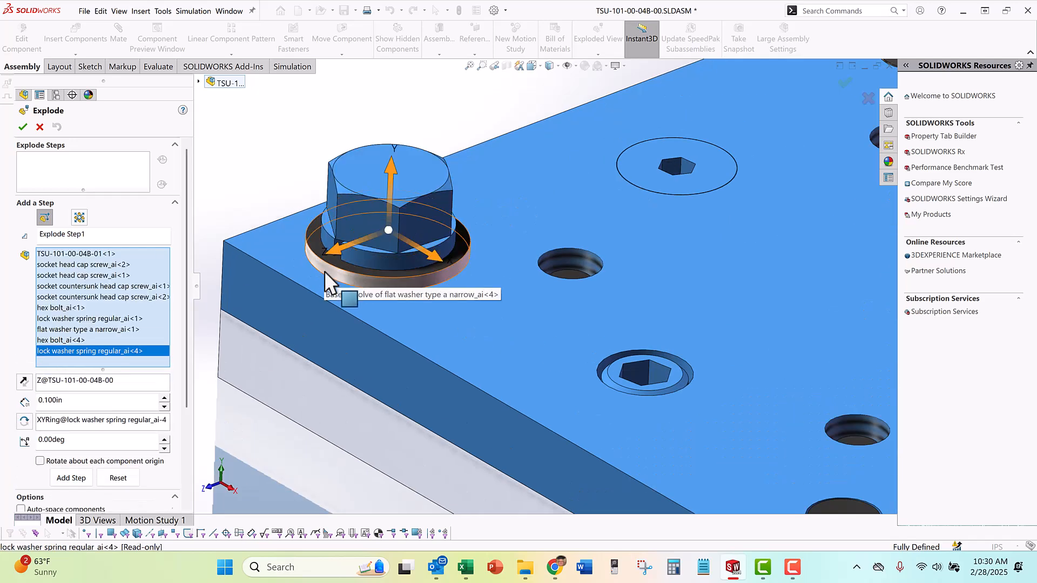
{"action": "left_click", "coordinate": [324, 271]}
{"action": "scroll", "coordinate": [369, 280], "scroll_direction": "up", "scroll_amount": 5}
{"action": "scroll", "coordinate": [631, 244], "scroll_direction": "down", "scroll_amount": 3}
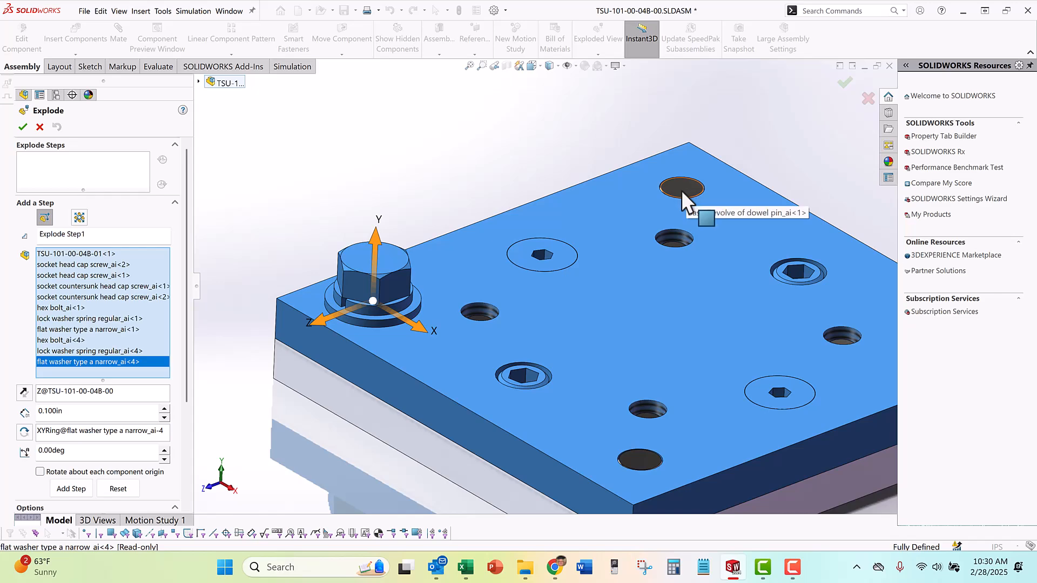
{"action": "left_click", "coordinate": [681, 188]}
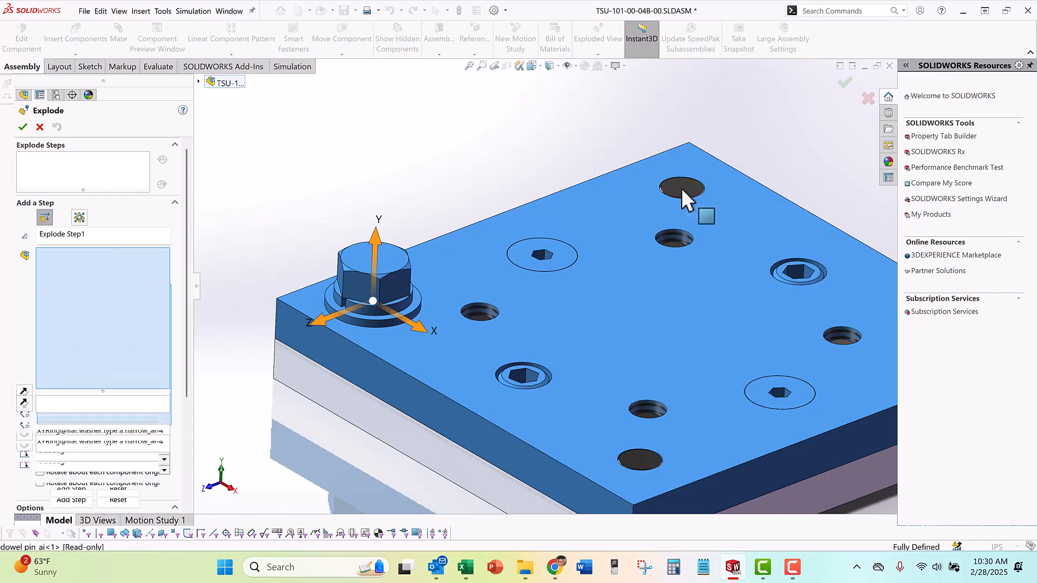
Explode the selected top plate and hardware 3 in upward along the Y axis and complete the explode step
{"action": "scroll", "coordinate": [597, 212], "scroll_direction": "up", "scroll_amount": 4}
{"action": "middle_click_drag", "start_coordinate": [562, 212], "coordinate": [685, 237]}
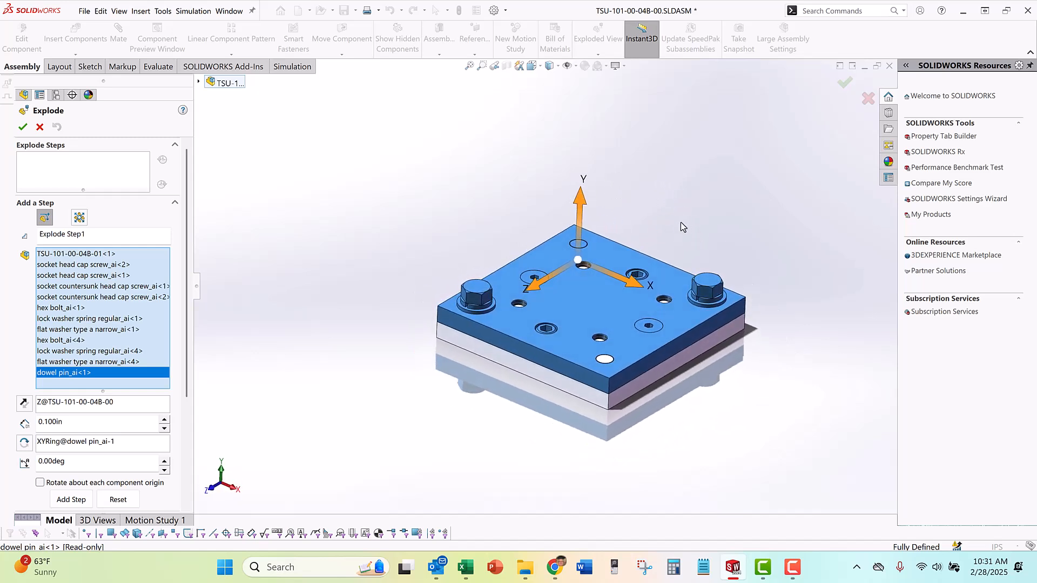
{"action": "left_click_drag", "start_coordinate": [581, 216], "coordinate": [578, 85]}
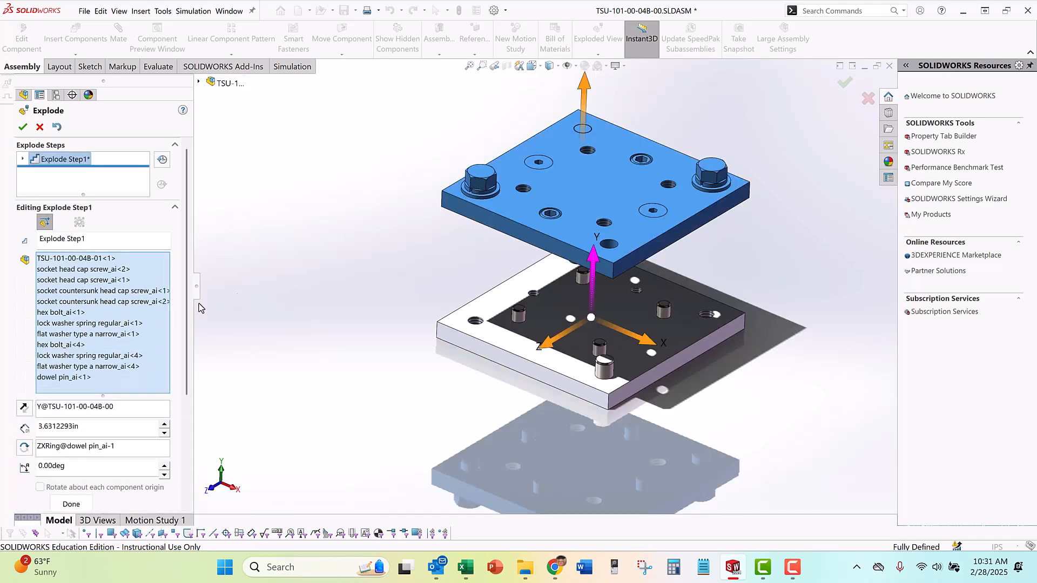
{"action": "left_click_drag", "start_coordinate": [94, 425], "coordinate": [43, 427]}
{"action": "type", "text": "3"}
{"action": "key", "text": "Return"}
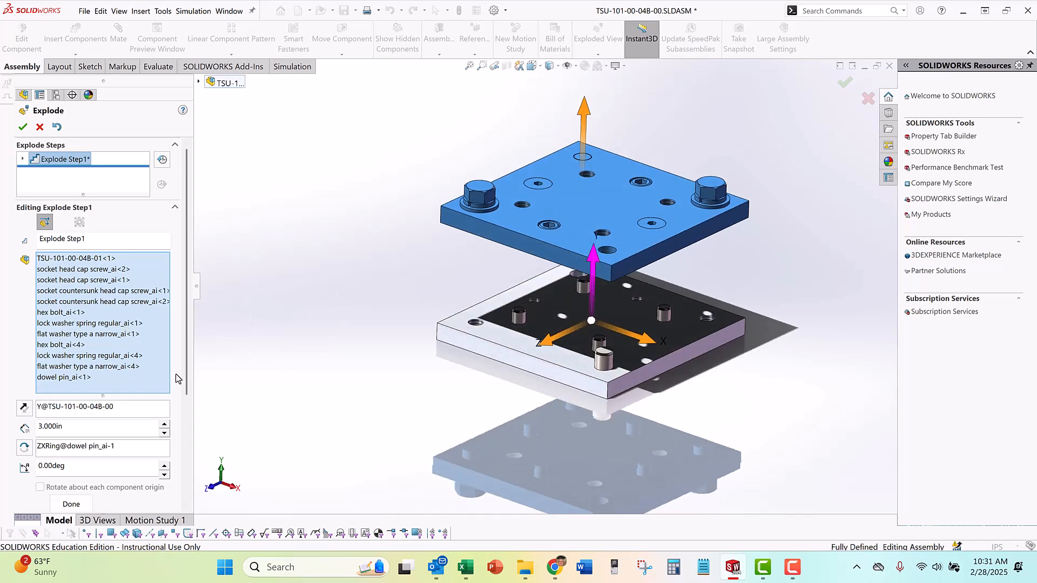
{"action": "mouse_move", "coordinate": [187, 373]}
{"action": "left_mouse_down"}
{"action": "mouse_move", "coordinate": [187, 420]}
{"action": "mouse_move", "coordinate": [184, 361]}
{"action": "left_mouse_up"}
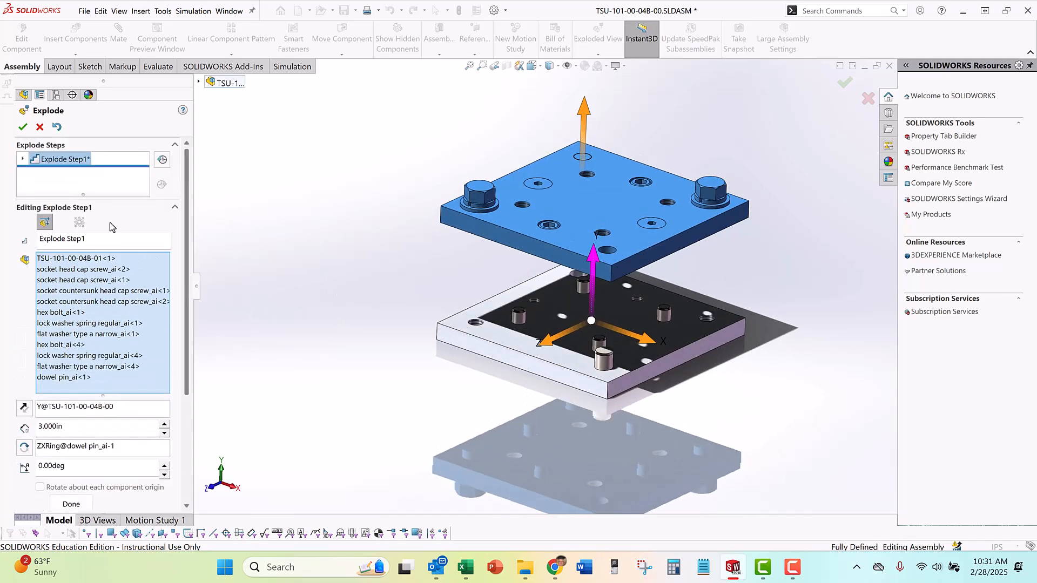
{"action": "scroll", "coordinate": [182, 409], "scroll_direction": "down", "scroll_amount": 3}
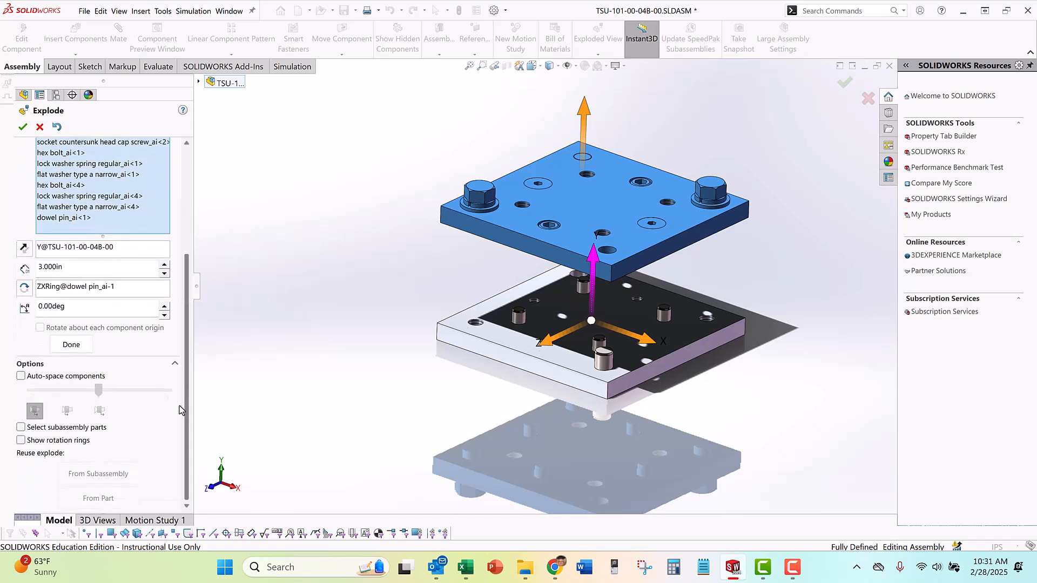
{"action": "left_click", "coordinate": [71, 344]}
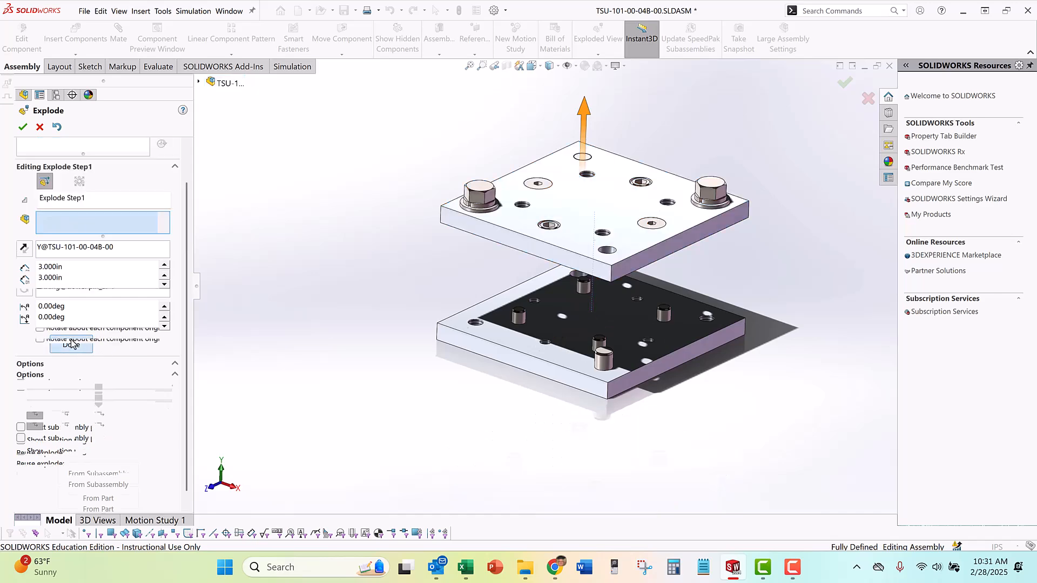
Select the bottom plate, its dowel pin, two countersunk screws and two socket head cap screws for the second explode step
{"action": "scroll", "coordinate": [536, 387], "scroll_direction": "down", "scroll_amount": 3}
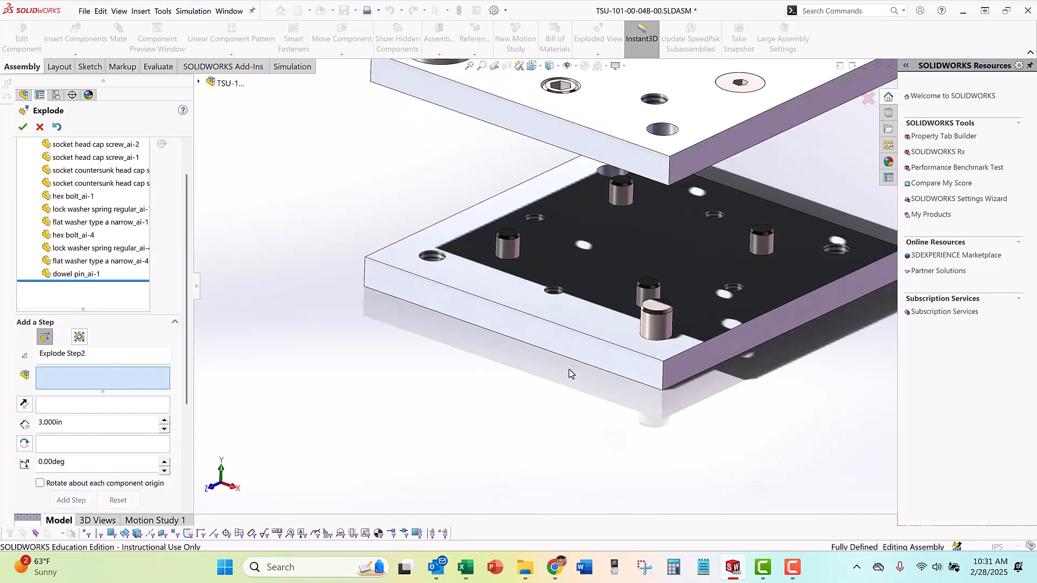
{"action": "left_click", "coordinate": [580, 319]}
{"action": "scroll", "coordinate": [644, 320], "scroll_direction": "up", "scroll_amount": 2}
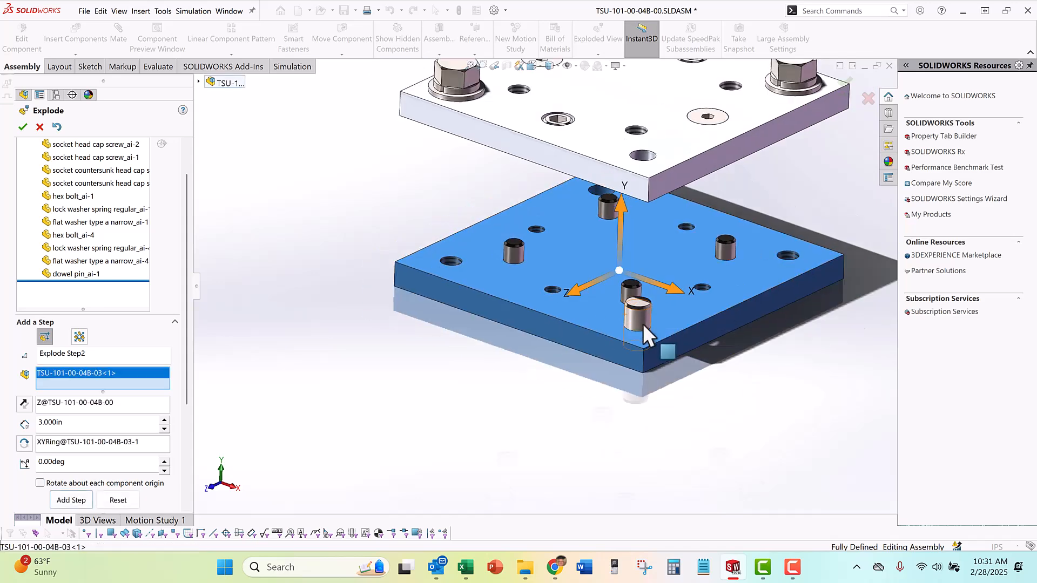
{"action": "left_click", "coordinate": [639, 319]}
{"action": "left_click", "coordinate": [517, 255]}
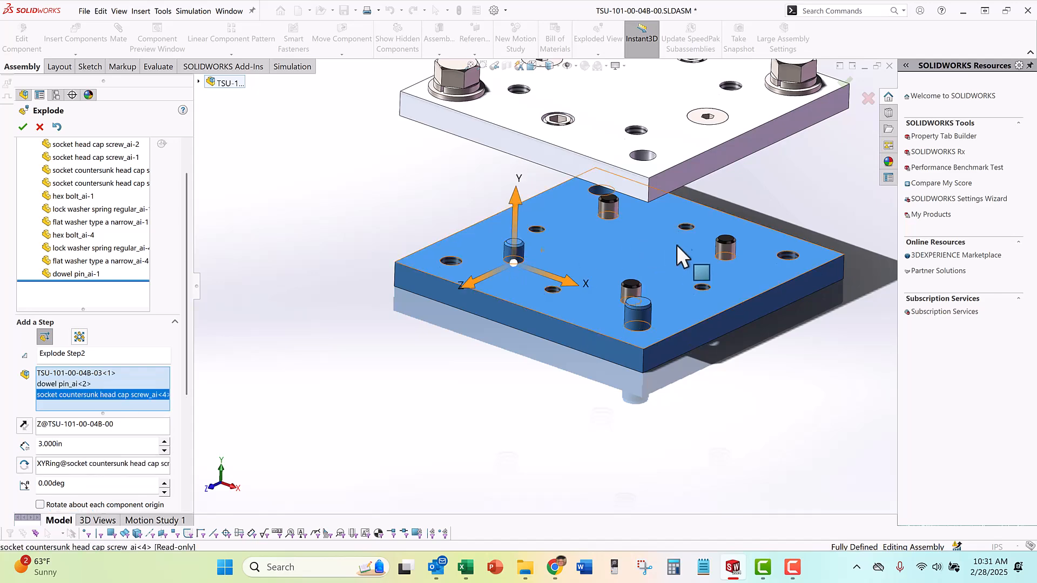
{"action": "left_click", "coordinate": [725, 248]}
{"action": "left_click", "coordinate": [607, 207]}
{"action": "left_click", "coordinate": [628, 293]}
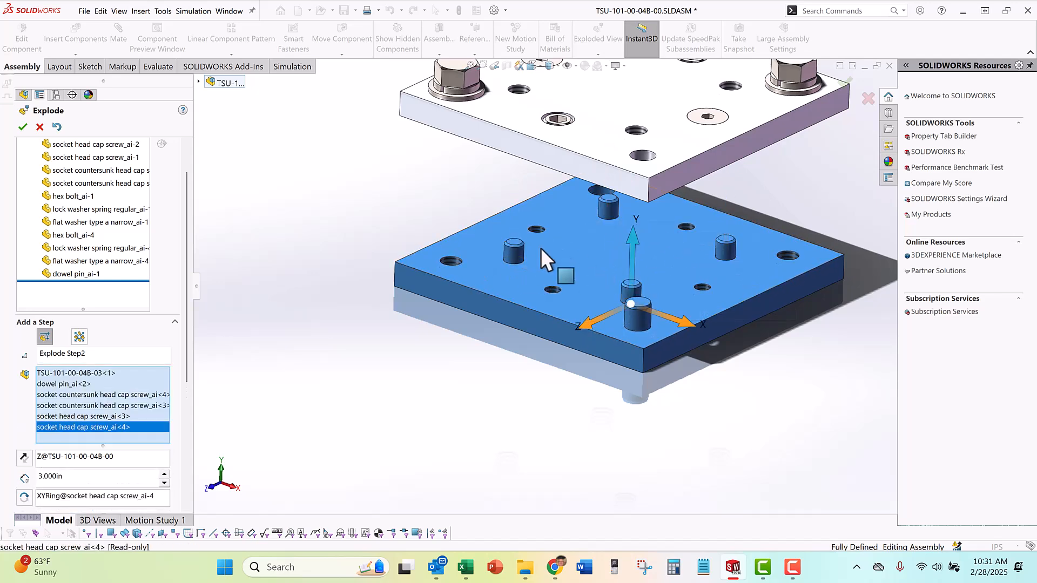
Explode the selected bottom plate and hardware 3 in downward along the Y axis and complete the explode step
{"action": "scroll", "coordinate": [488, 271], "scroll_direction": "up", "scroll_amount": 3}
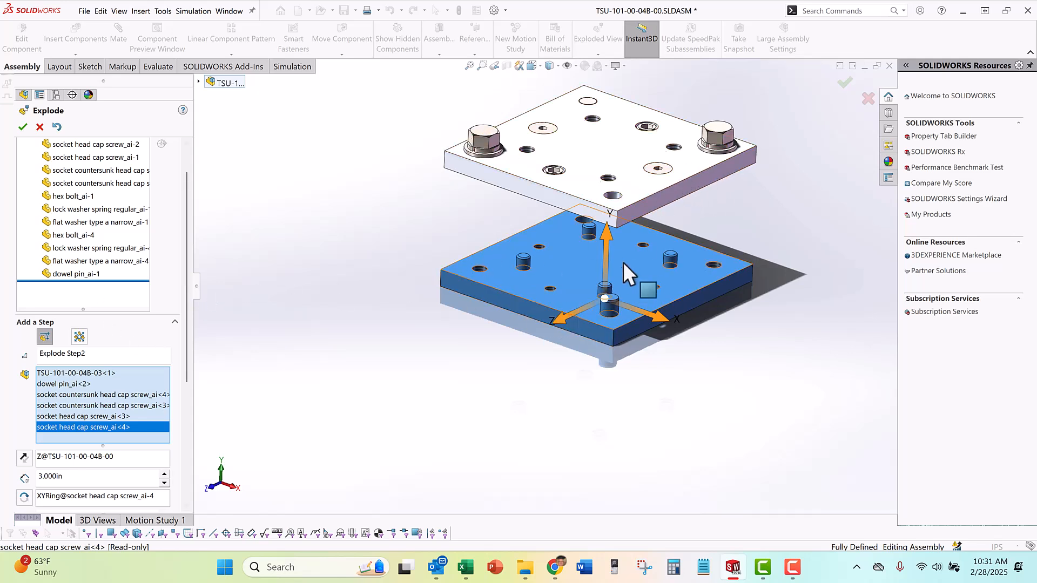
{"action": "left_click_drag", "start_coordinate": [610, 237], "coordinate": [600, 354]}
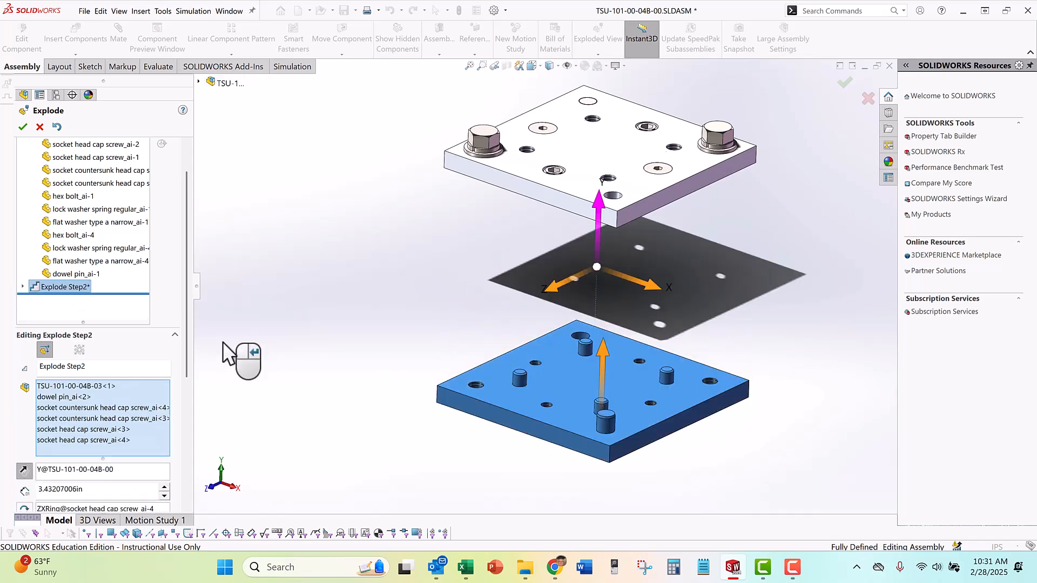
{"action": "double_click", "coordinate": [83, 493]}
{"action": "type", "text": "3"}
{"action": "key", "text": "Return"}
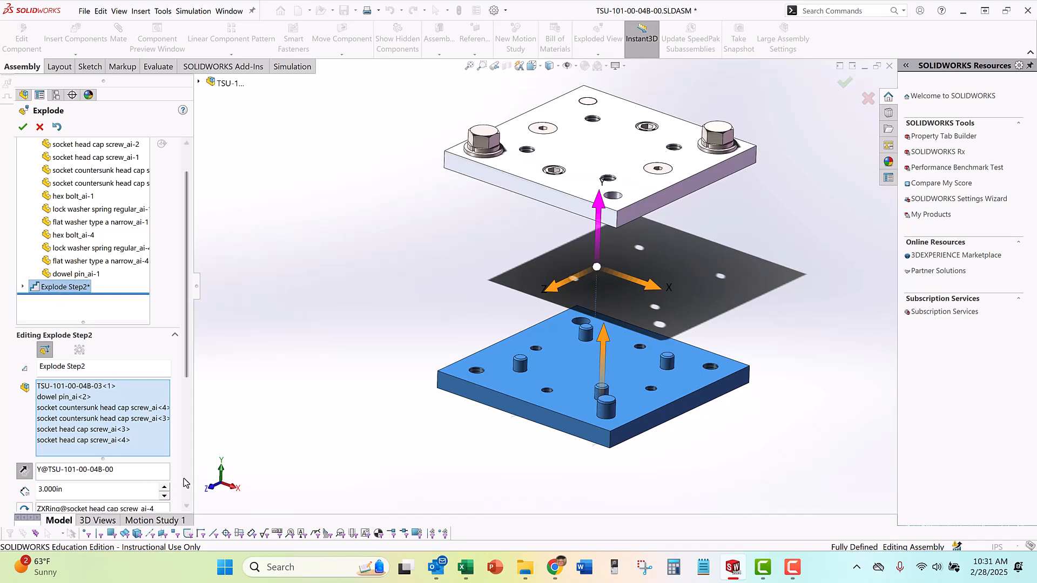
{"action": "scroll", "coordinate": [186, 482], "scroll_direction": "down", "scroll_amount": 3}
{"action": "left_click", "coordinate": [328, 333]}
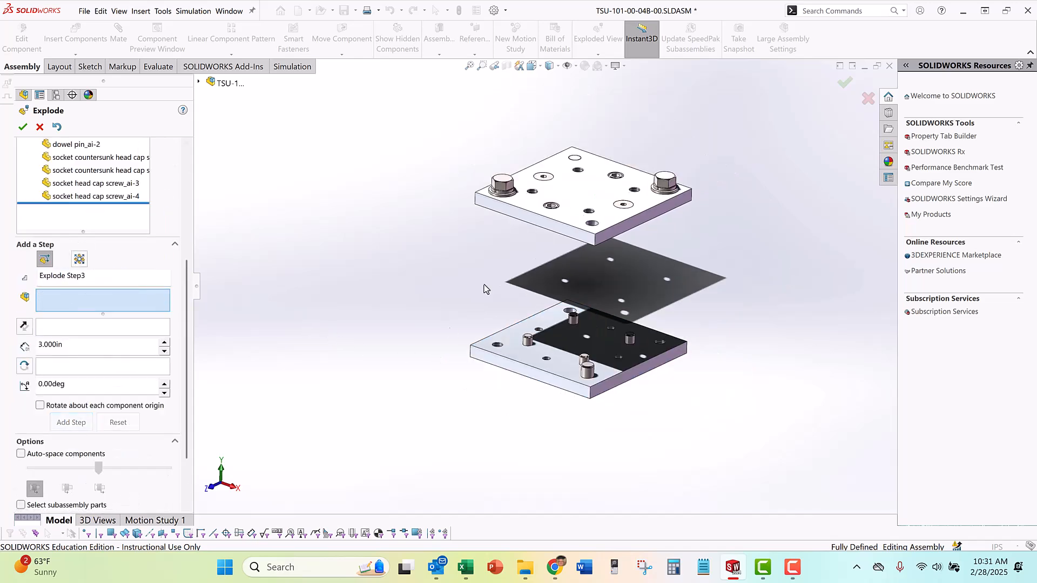
Select the front-left hex bolt with its lock and flat washers, both countersunk screws and both socket head cap screws on the top plate
{"action": "scroll", "coordinate": [613, 161], "scroll_direction": "down", "scroll_amount": 3}
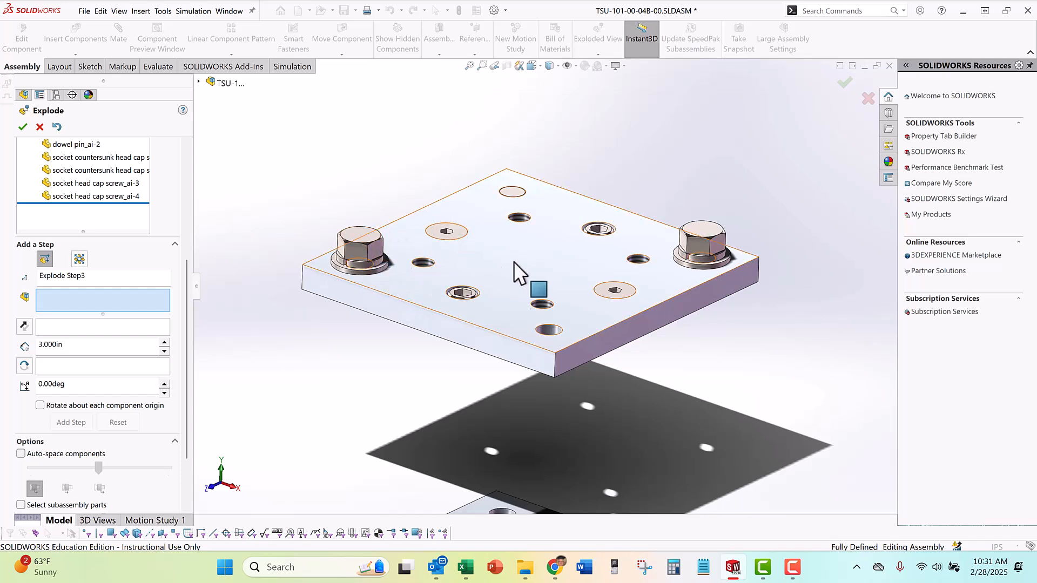
{"action": "scroll", "coordinate": [513, 262], "scroll_direction": "up", "scroll_amount": 1}
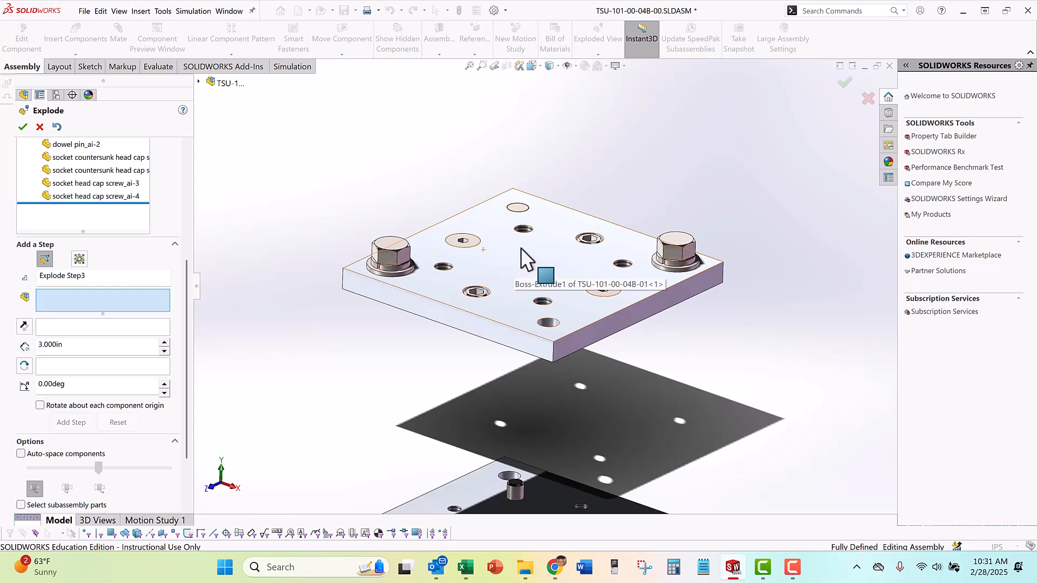
{"action": "scroll", "coordinate": [402, 256], "scroll_direction": "down", "scroll_amount": 1}
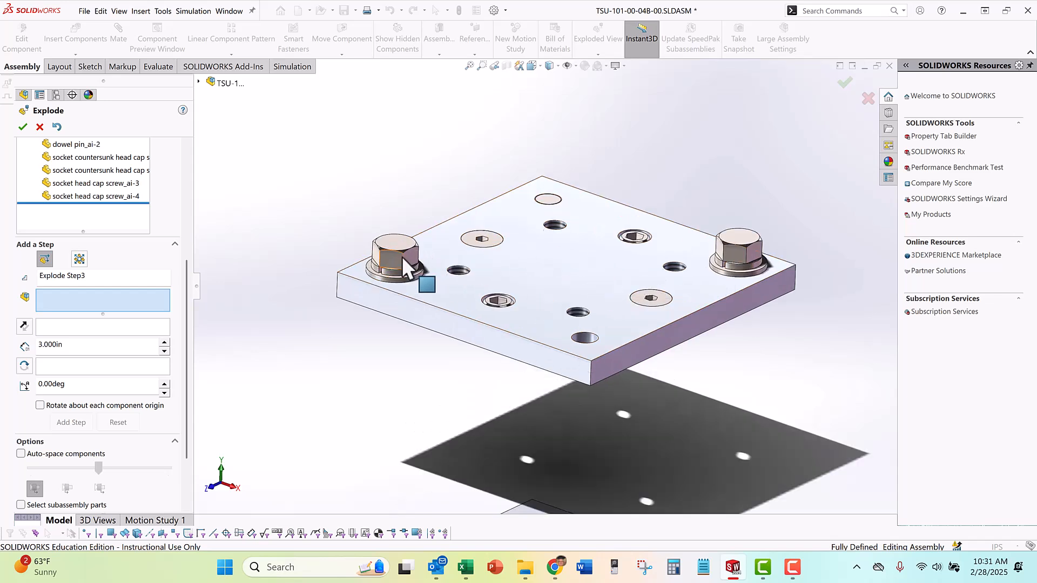
{"action": "scroll", "coordinate": [402, 256], "scroll_direction": "down", "scroll_amount": 1}
{"action": "left_click", "coordinate": [410, 276]}
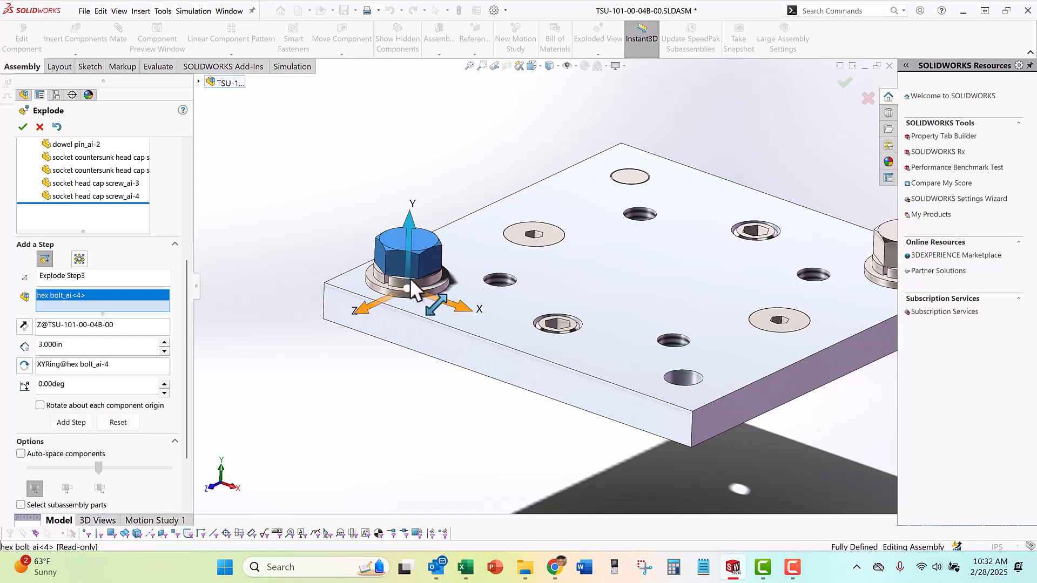
{"action": "left_click", "coordinate": [412, 286]}
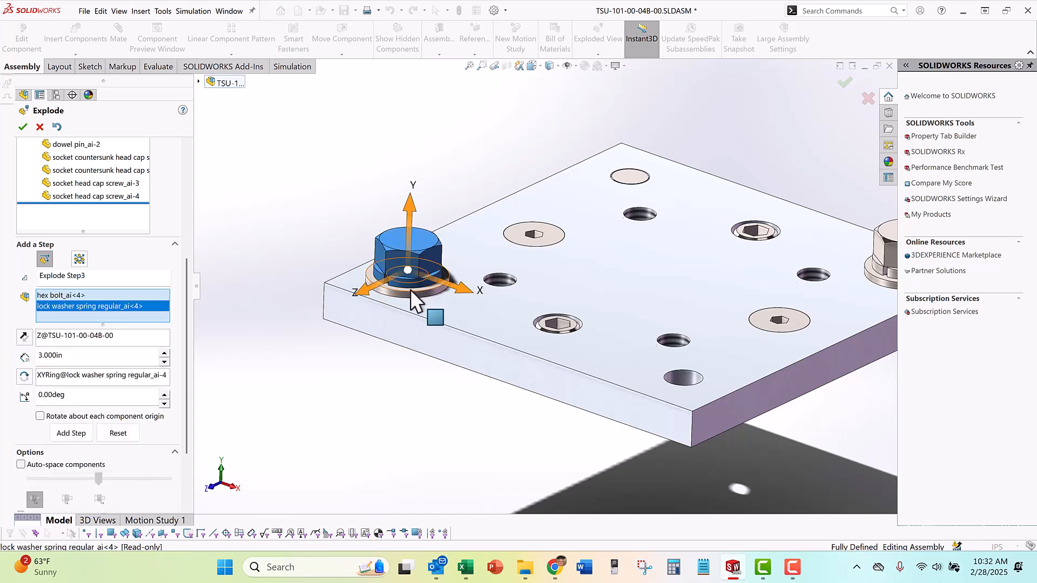
{"action": "left_click", "coordinate": [410, 293]}
{"action": "left_click", "coordinate": [561, 237]}
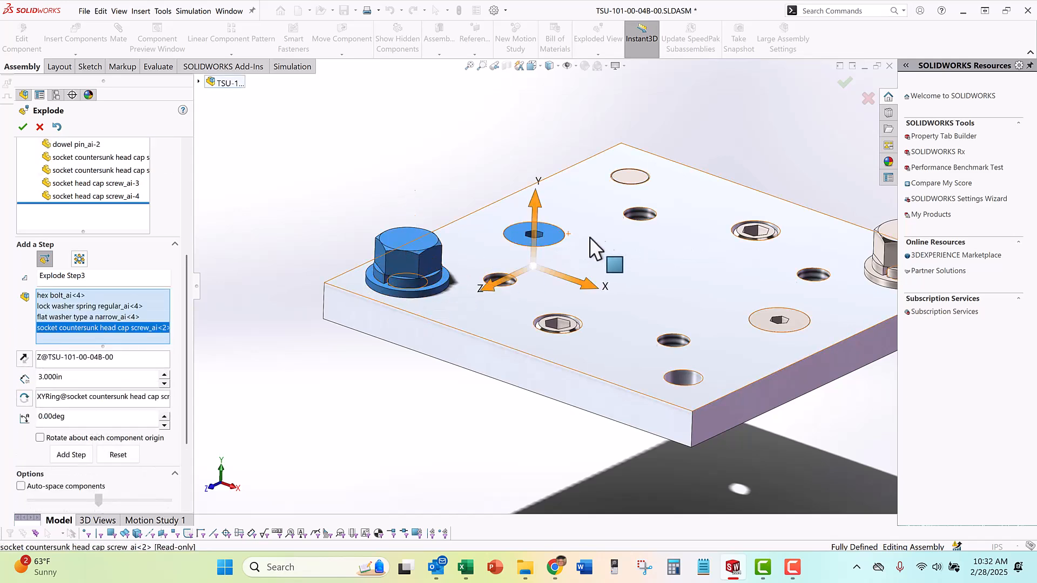
{"action": "left_click", "coordinate": [763, 318]}
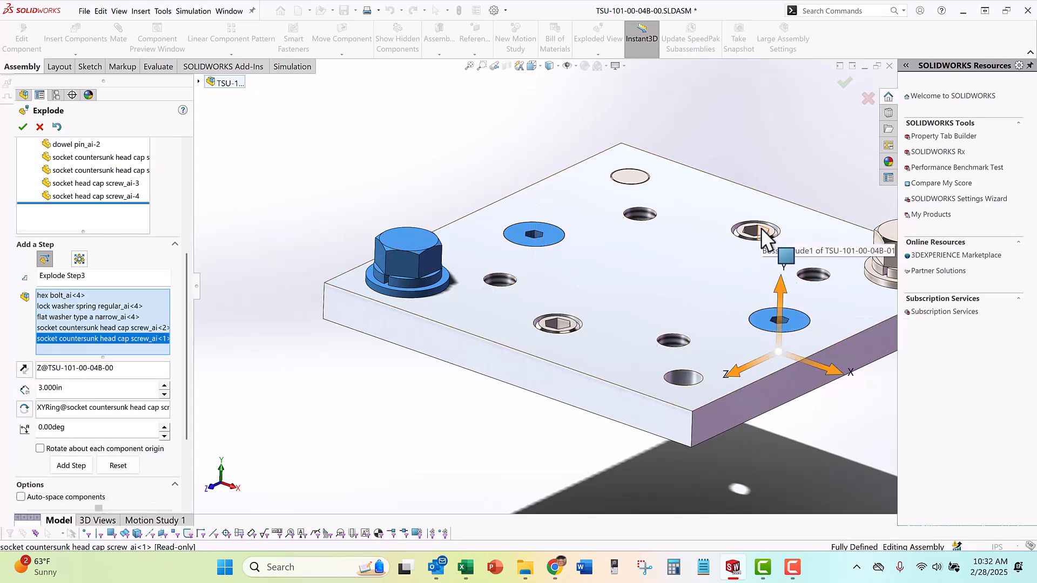
{"action": "left_click", "coordinate": [761, 231]}
{"action": "left_click", "coordinate": [559, 320]}
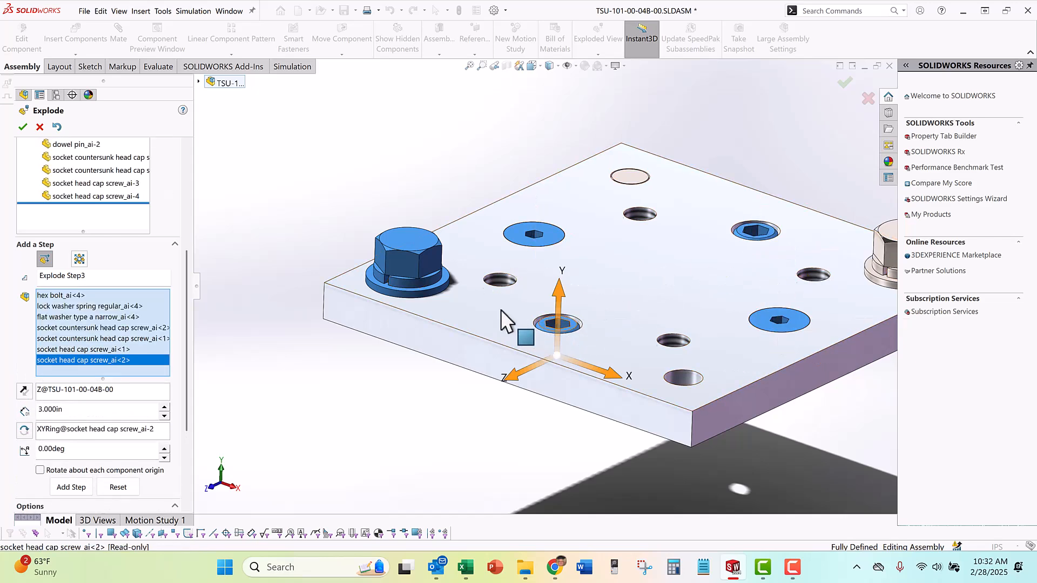
Explode the selected fasteners about 4.39 in upward along the Y axis and add the other hex bolt with its lock and flat washers
{"action": "scroll", "coordinate": [509, 318], "scroll_direction": "up", "scroll_amount": 4}
{"action": "left_click_drag", "start_coordinate": [552, 248], "coordinate": [541, 119]}
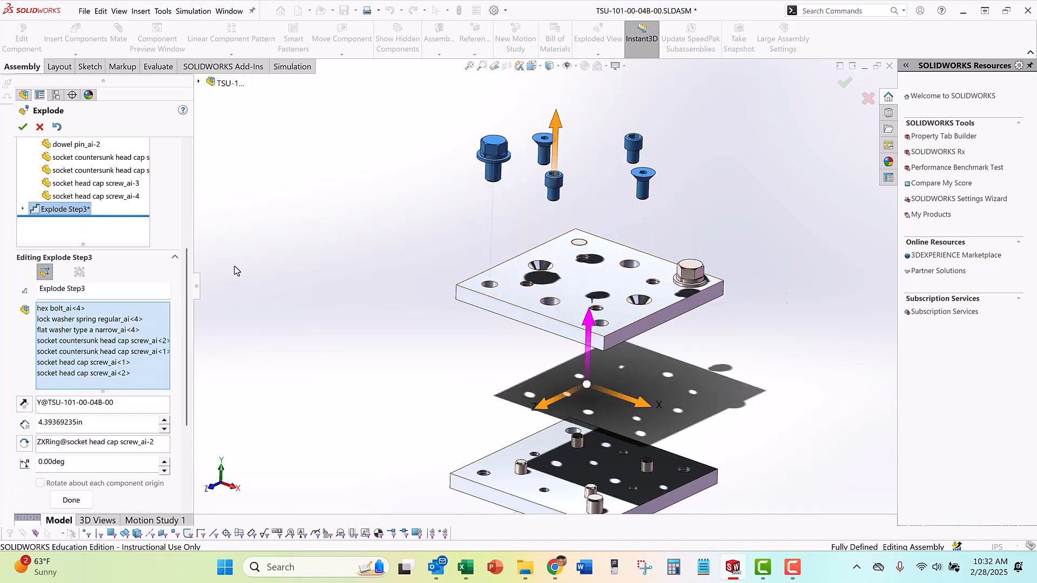
{"action": "scroll", "coordinate": [621, 316], "scroll_direction": "down", "scroll_amount": 4}
{"action": "left_click", "coordinate": [731, 226]}
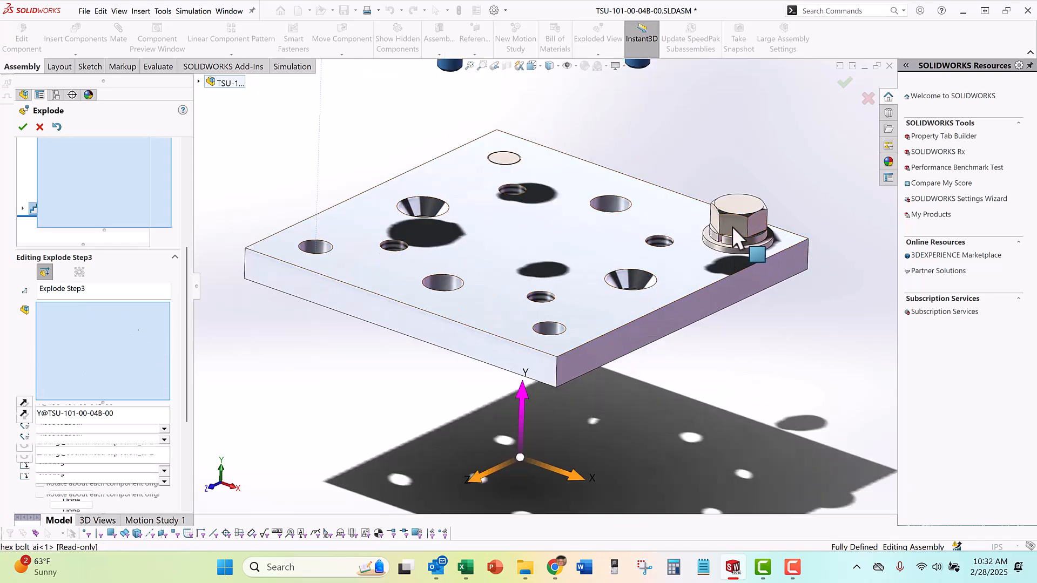
{"action": "left_click", "coordinate": [734, 240]}
{"action": "left_click", "coordinate": [733, 247]}
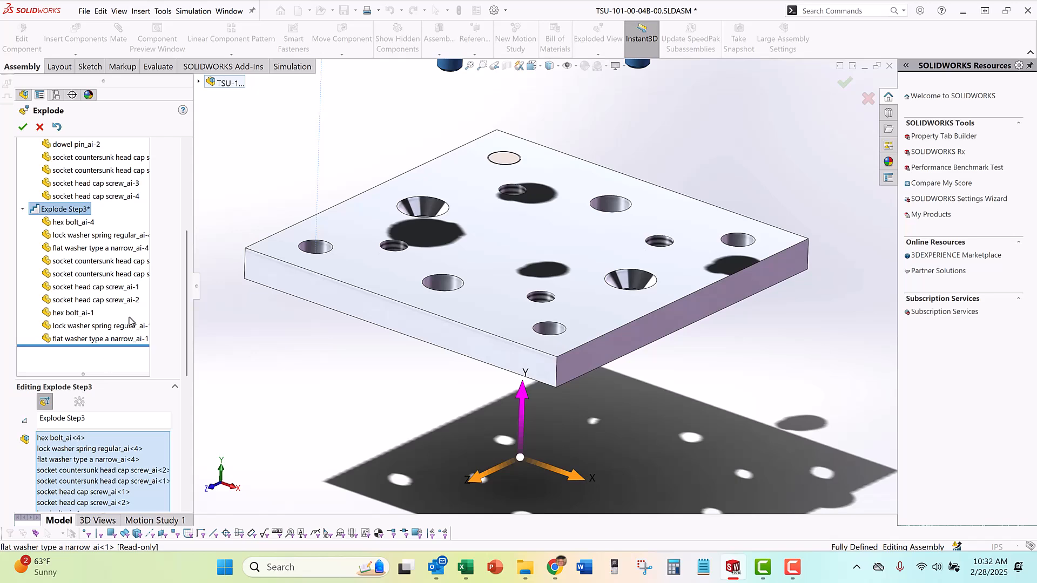
Set the explode distance of the top plate's fasteners to 2 in
{"action": "scroll", "coordinate": [478, 268], "scroll_direction": "up", "scroll_amount": 5}
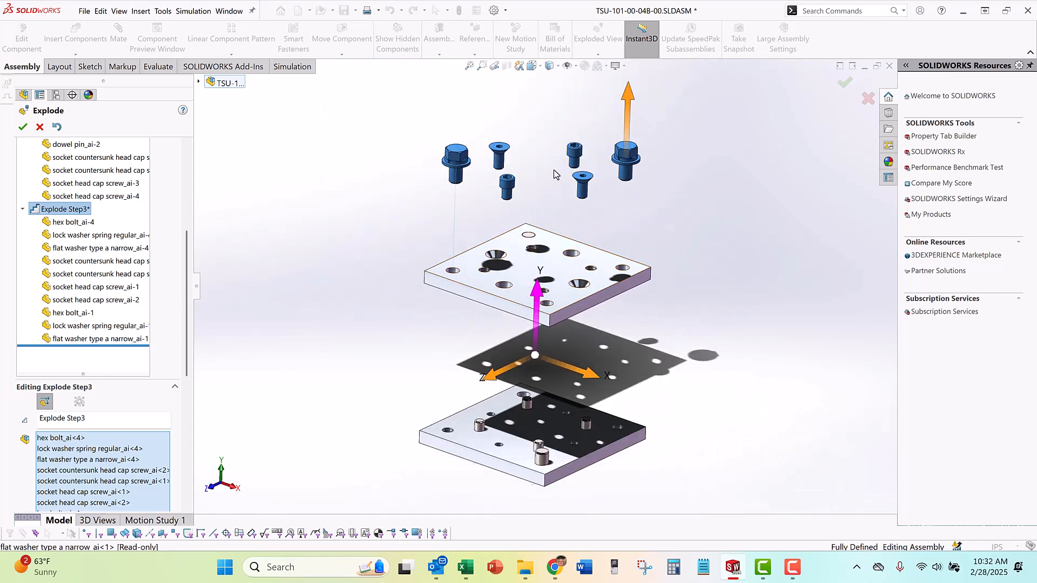
{"action": "scroll", "coordinate": [135, 405], "scroll_direction": "down", "scroll_amount": 5}
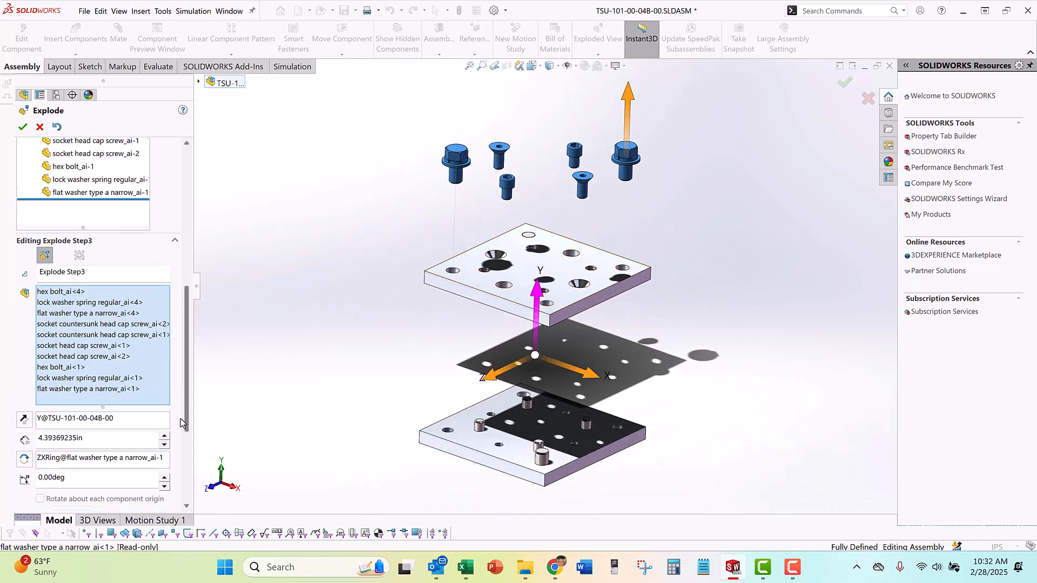
{"action": "left_click_drag", "start_coordinate": [103, 393], "coordinate": [23, 396]}
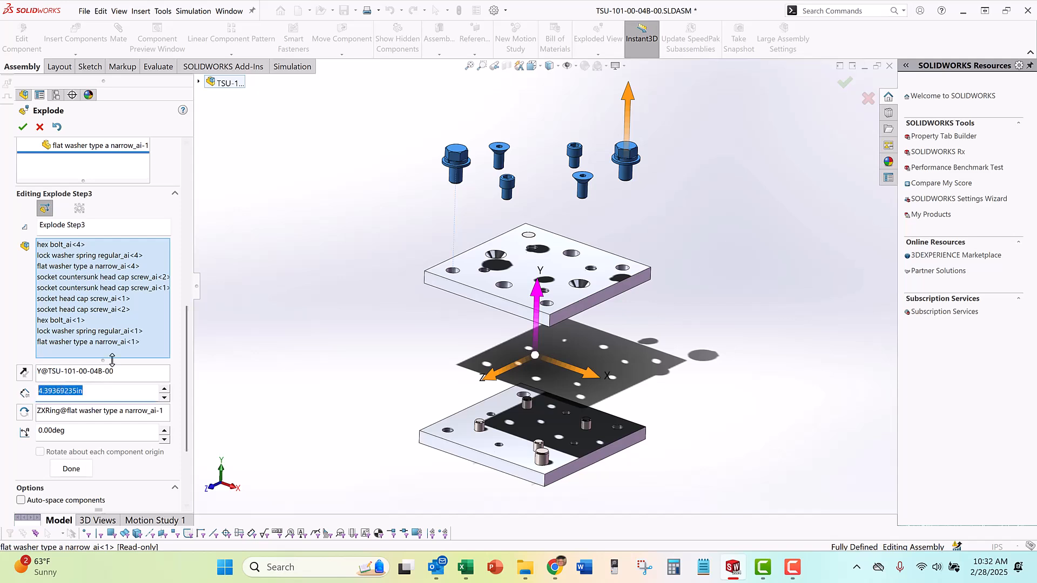
{"action": "type", "text": "2"}
{"action": "key", "text": "Return"}
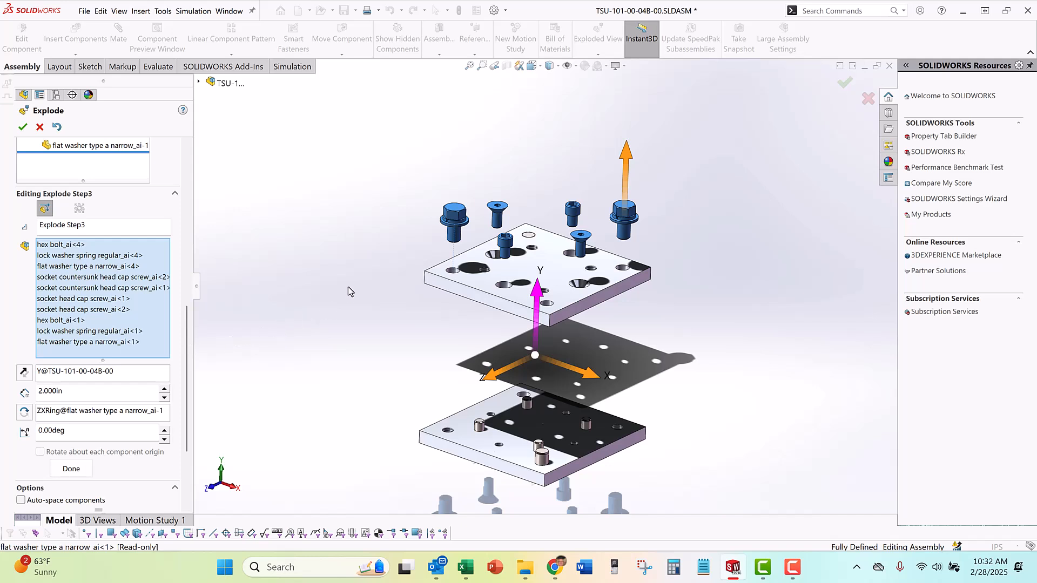
Set the explode distance of the top plate's fasteners to 3 in and complete the explode step
{"action": "left_click_drag", "start_coordinate": [82, 392], "coordinate": [9, 386]}
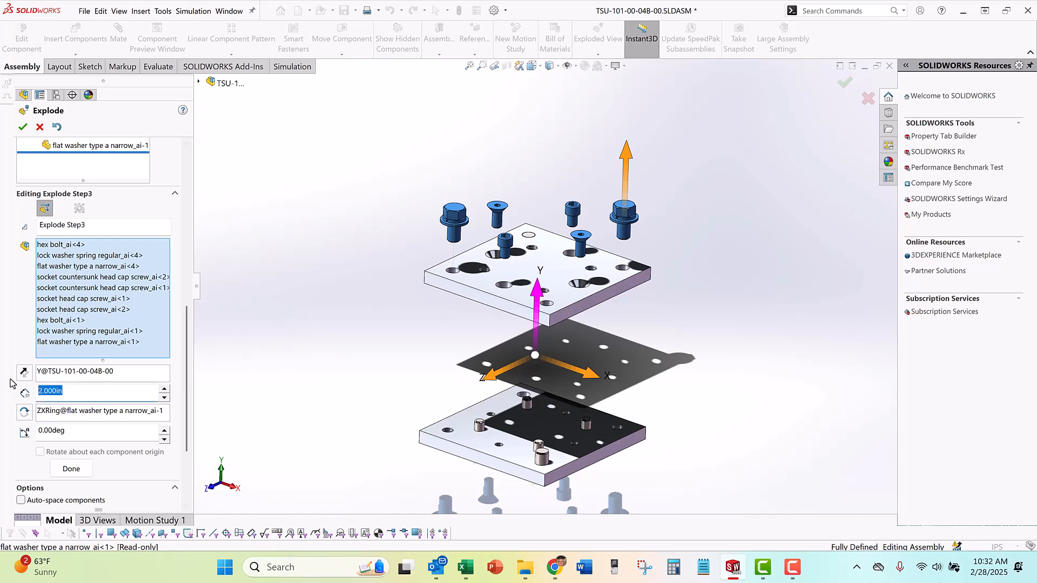
{"action": "type", "text": "3"}
{"action": "key", "text": "Return"}
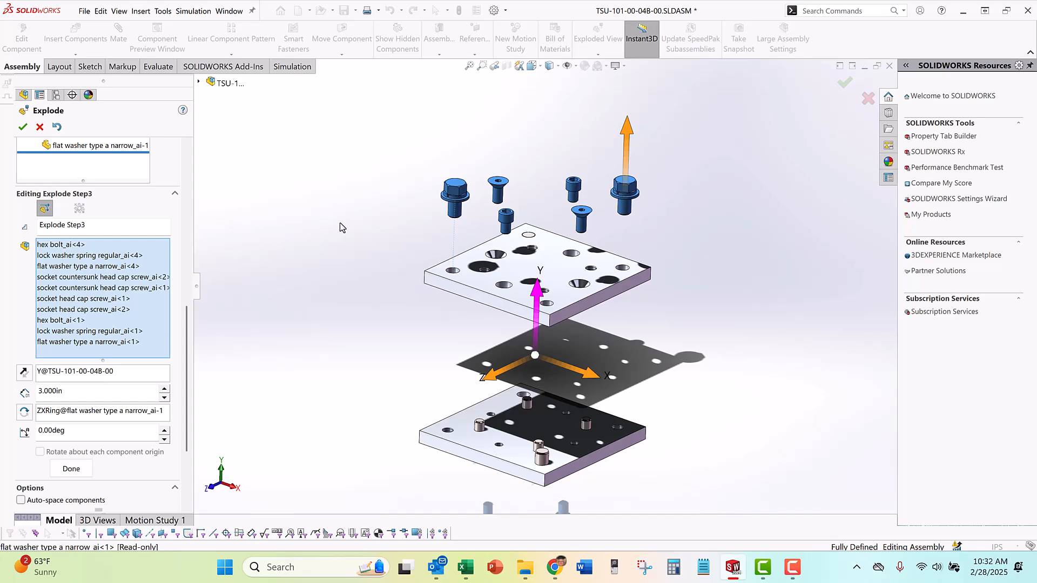
{"action": "left_click", "coordinate": [71, 468]}
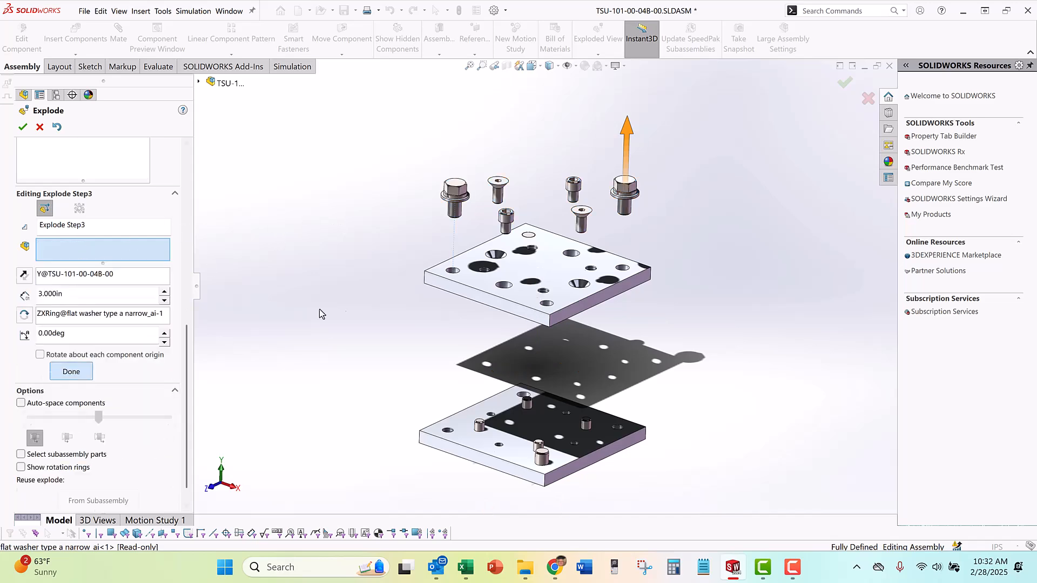
Explode the top plate's dowel pin 3 in upward along the Y axis and complete the explode step
{"action": "scroll", "coordinate": [529, 242], "scroll_direction": "down", "scroll_amount": 2}
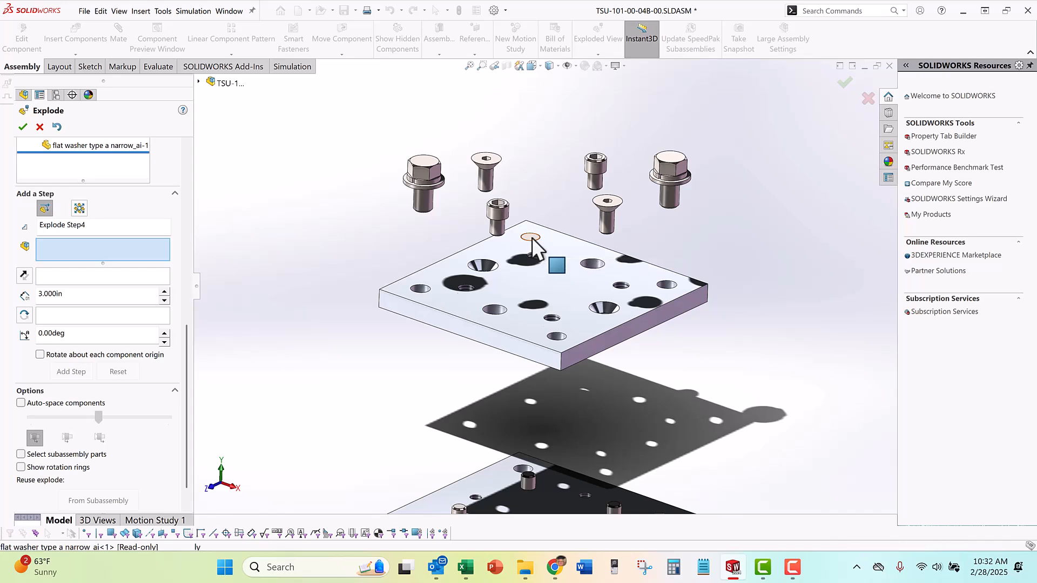
{"action": "left_click", "coordinate": [531, 237]}
{"action": "left_click_drag", "start_coordinate": [534, 198], "coordinate": [527, 79]}
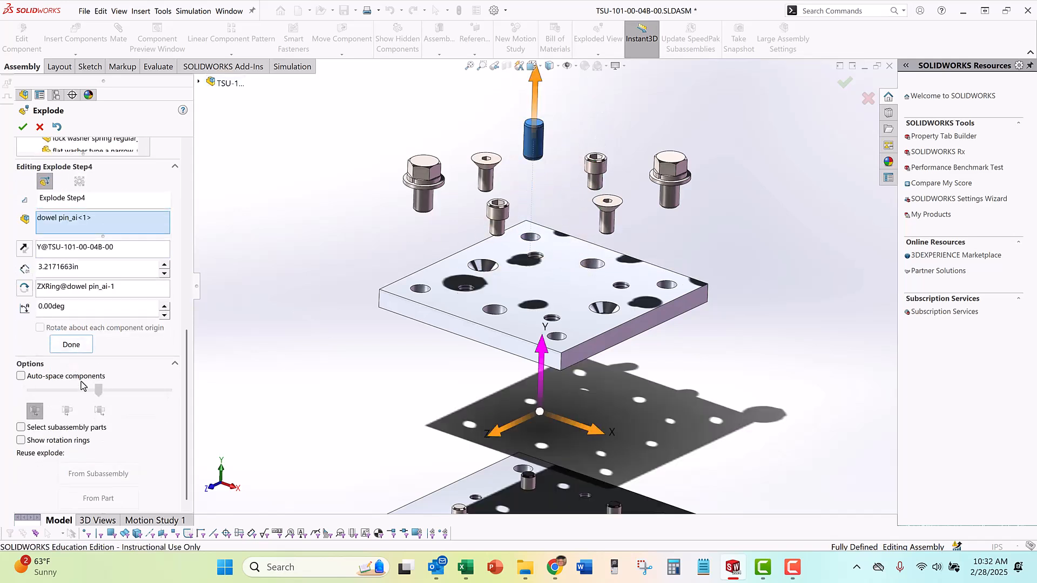
{"action": "left_click", "coordinate": [103, 267]}
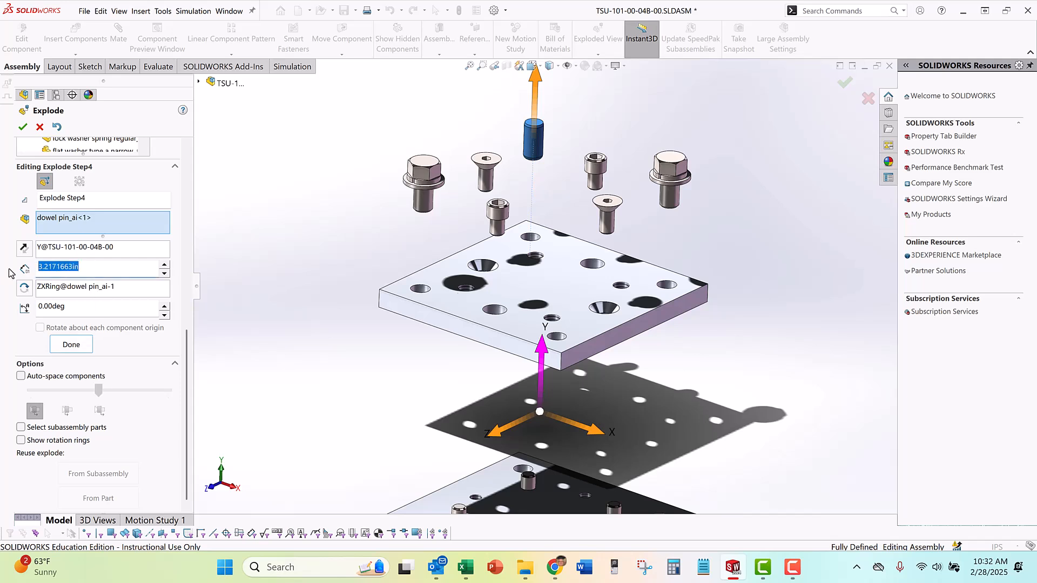
{"action": "type", "text": "3"}
{"action": "key", "text": "Return"}
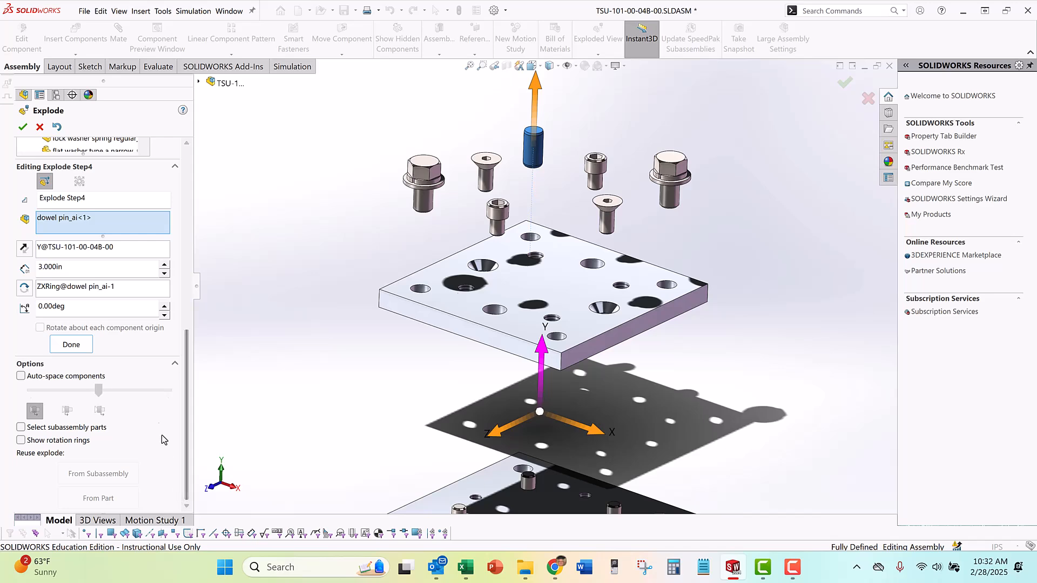
{"action": "left_click", "coordinate": [71, 345]}
Select the bottom plate's dowel pin, two socket head cap screws and two countersunk screws for the next explode step
{"action": "scroll", "coordinate": [322, 334], "scroll_direction": "up", "scroll_amount": 4}
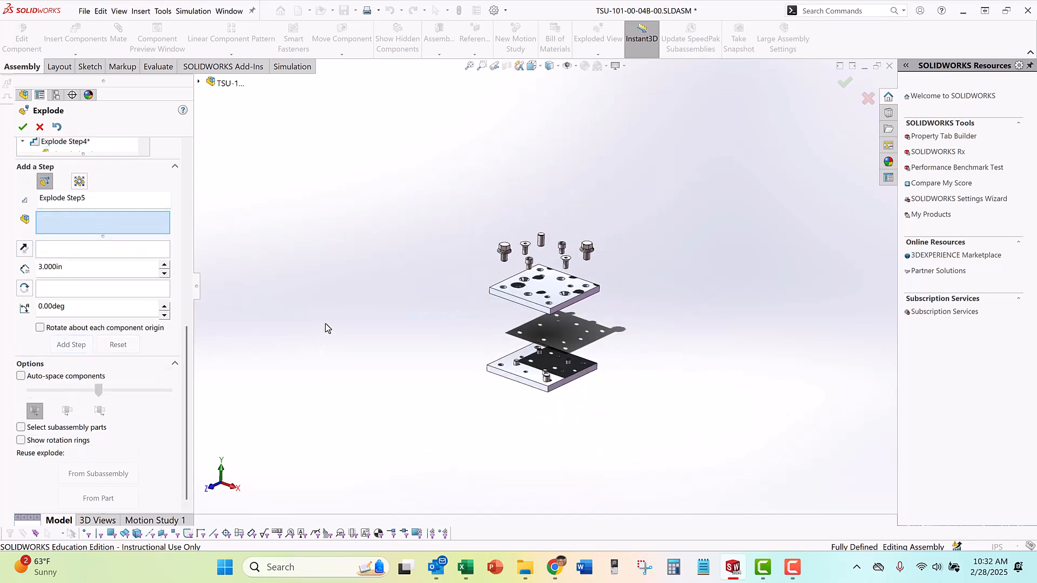
{"action": "scroll", "coordinate": [567, 386], "scroll_direction": "down", "scroll_amount": 6}
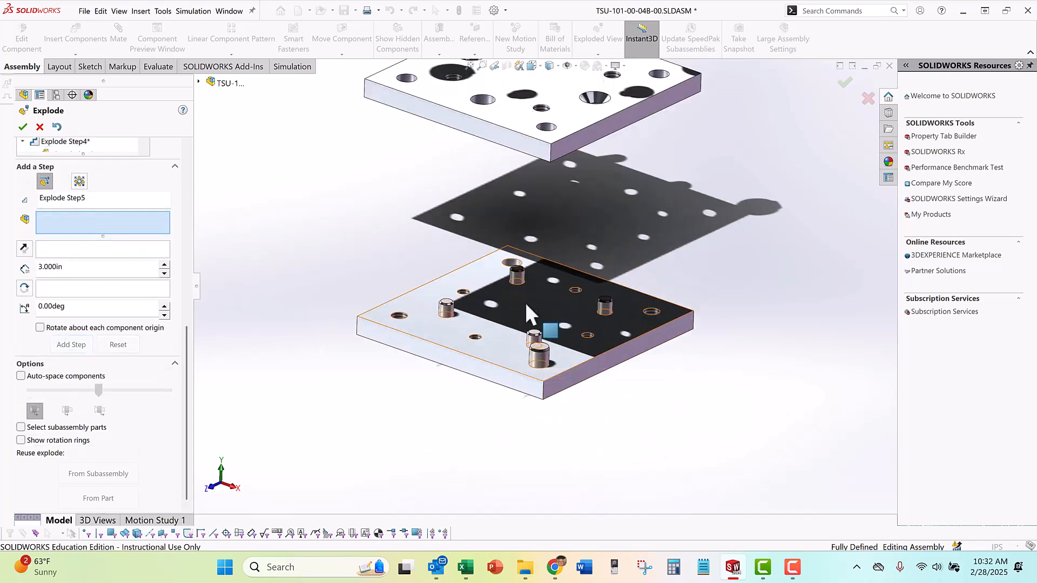
{"action": "left_click", "coordinate": [540, 360]}
{"action": "scroll", "coordinate": [536, 342], "scroll_direction": "down", "scroll_amount": 3}
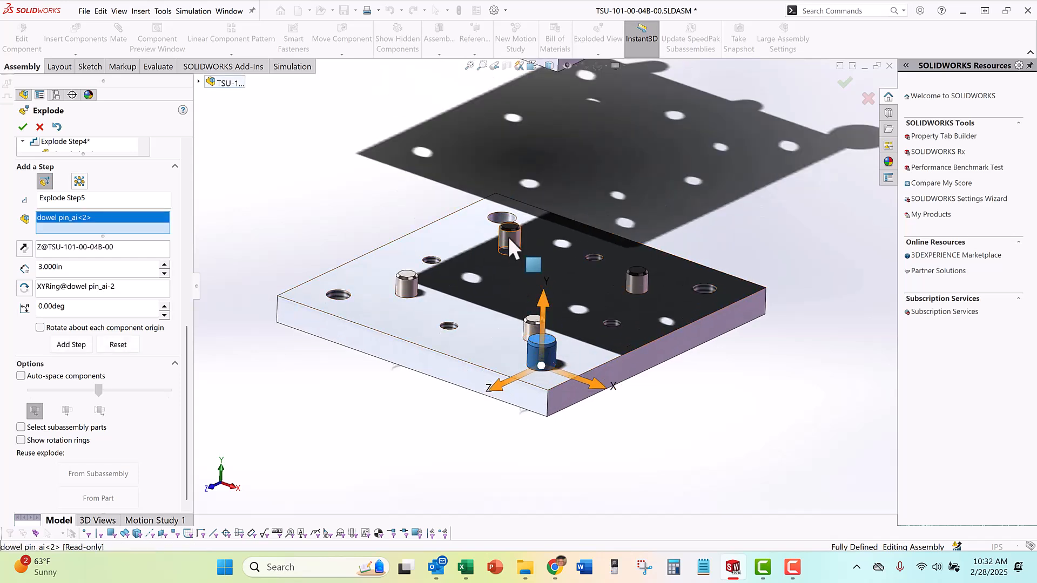
{"action": "left_click", "coordinate": [508, 236]}
{"action": "left_click", "coordinate": [542, 340]}
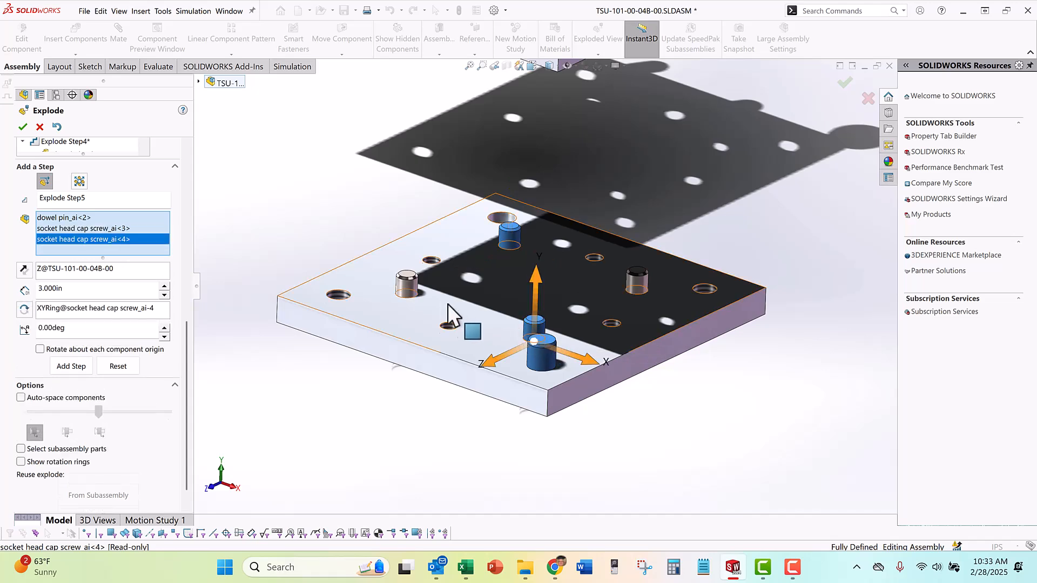
{"action": "left_click", "coordinate": [410, 286]}
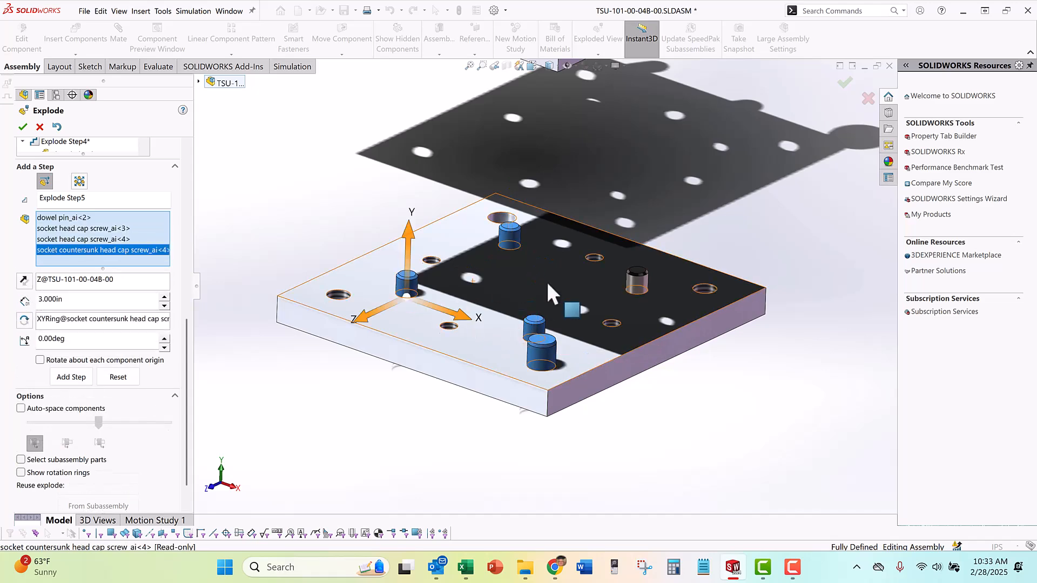
{"action": "left_click", "coordinate": [637, 281]}
{"action": "scroll", "coordinate": [427, 316], "scroll_direction": "up", "scroll_amount": 3}
{"action": "scroll", "coordinate": [492, 281], "scroll_direction": "up", "scroll_amount": 3}
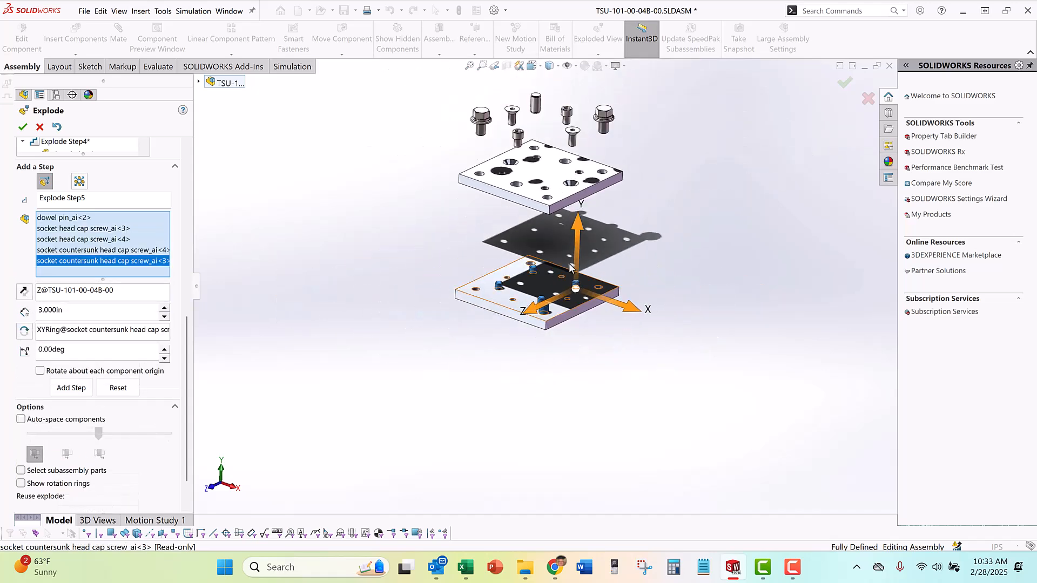
Explode the selected bottom plate hardware 3 in downward along the Y axis
{"action": "left_click_drag", "start_coordinate": [578, 243], "coordinate": [577, 312]}
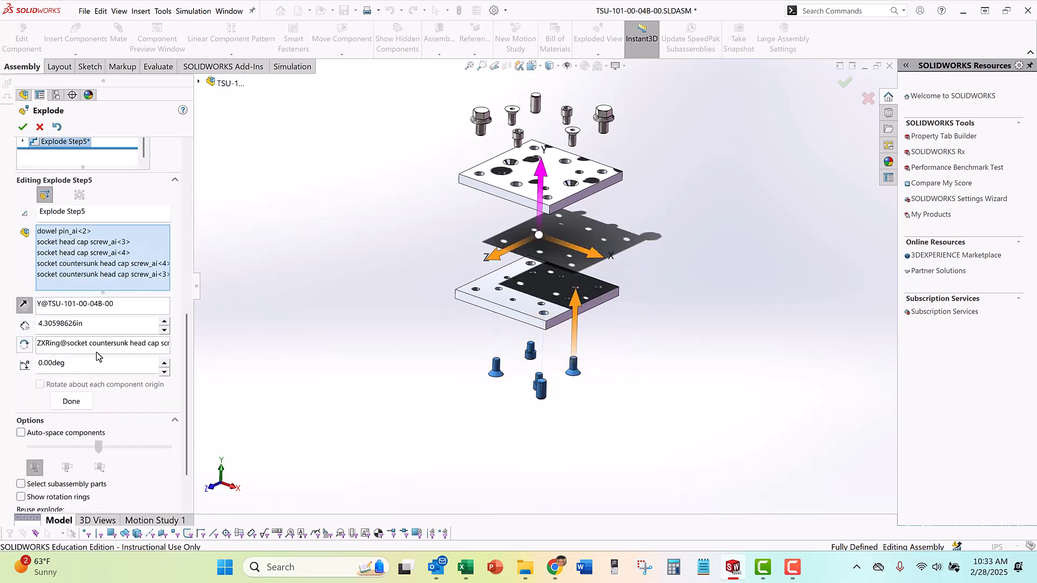
{"action": "key", "text": "ctrl+a"}
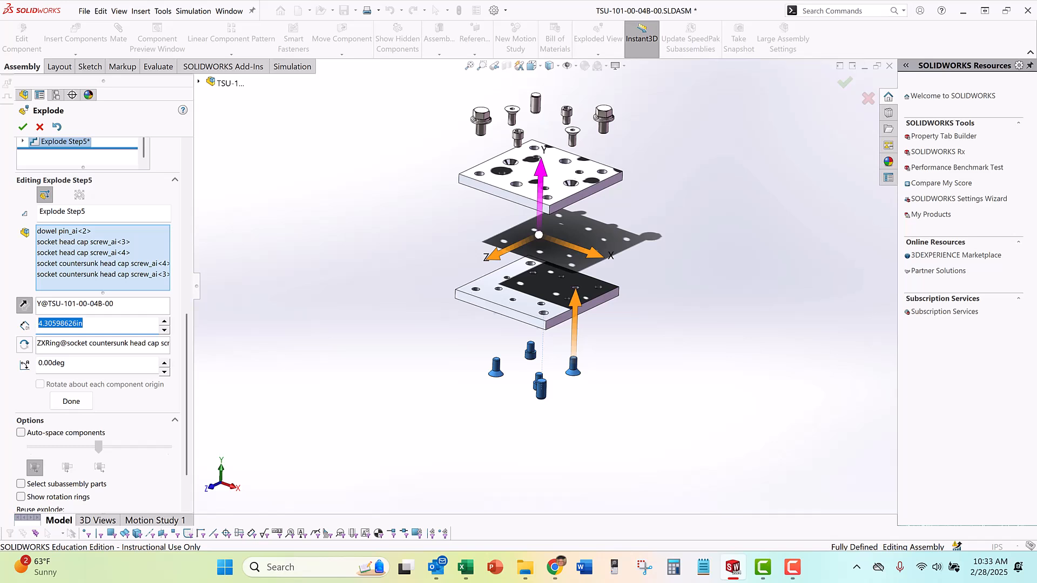
{"action": "type", "text": "3"}
{"action": "key", "text": "Return"}
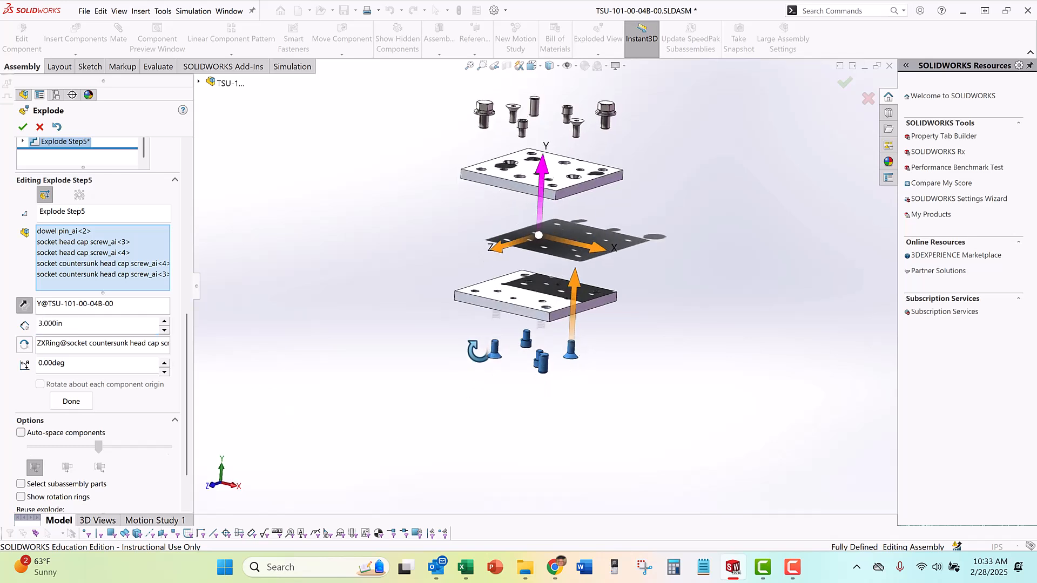
Remove the dowel pin from the bottom plate's fastener explode step and complete the step
{"action": "scroll", "coordinate": [523, 365], "scroll_direction": "down", "scroll_amount": 2}
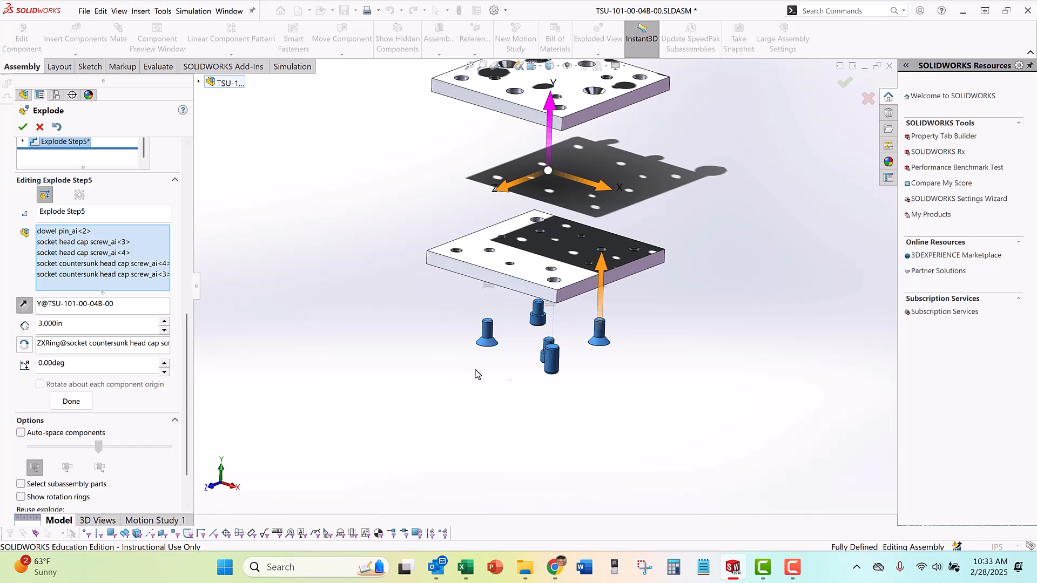
{"action": "left_click", "coordinate": [552, 367]}
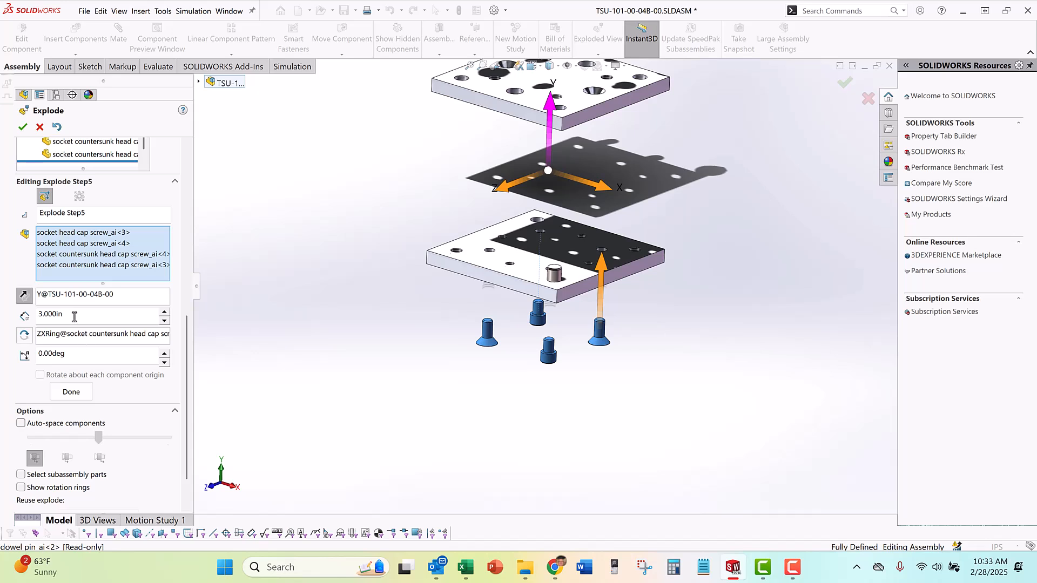
{"action": "scroll", "coordinate": [88, 474], "scroll_direction": "down", "scroll_amount": 1}
{"action": "left_click", "coordinate": [66, 344]}
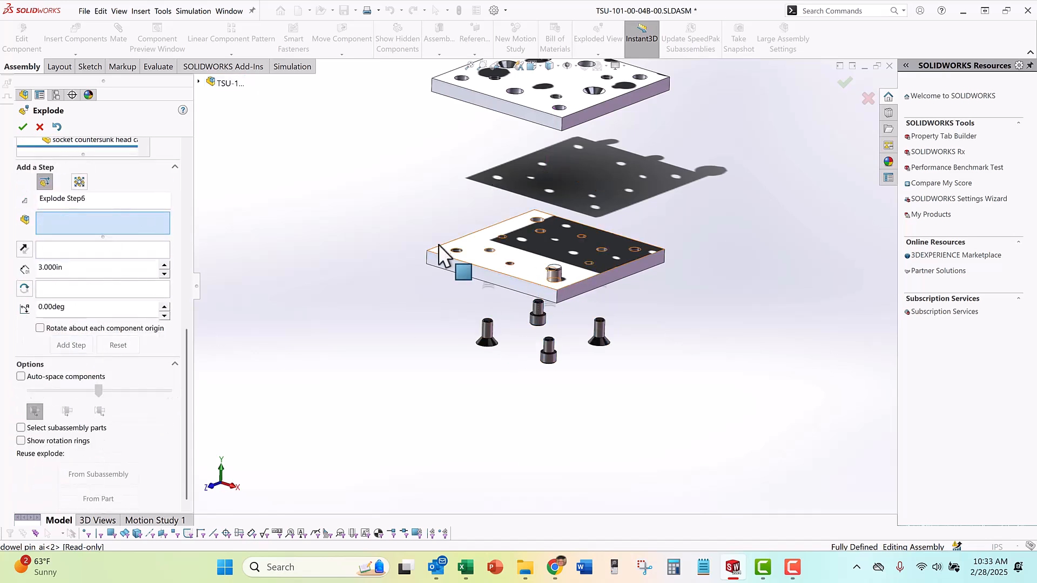
Explode the bottom plate's dowel pin 3 in downward along the Y axis and finish the exploded view
{"action": "left_click", "coordinate": [555, 273]}
{"action": "left_click_drag", "start_coordinate": [555, 212], "coordinate": [549, 318]}
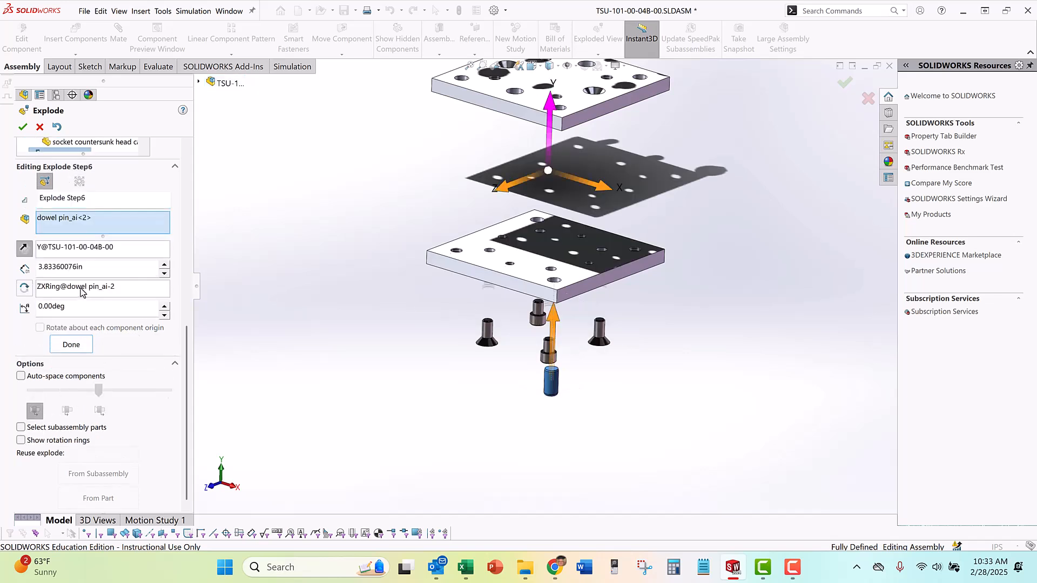
{"action": "left_click_drag", "start_coordinate": [105, 263], "coordinate": [25, 270]}
{"action": "type", "text": "3"}
{"action": "key", "text": "Return"}
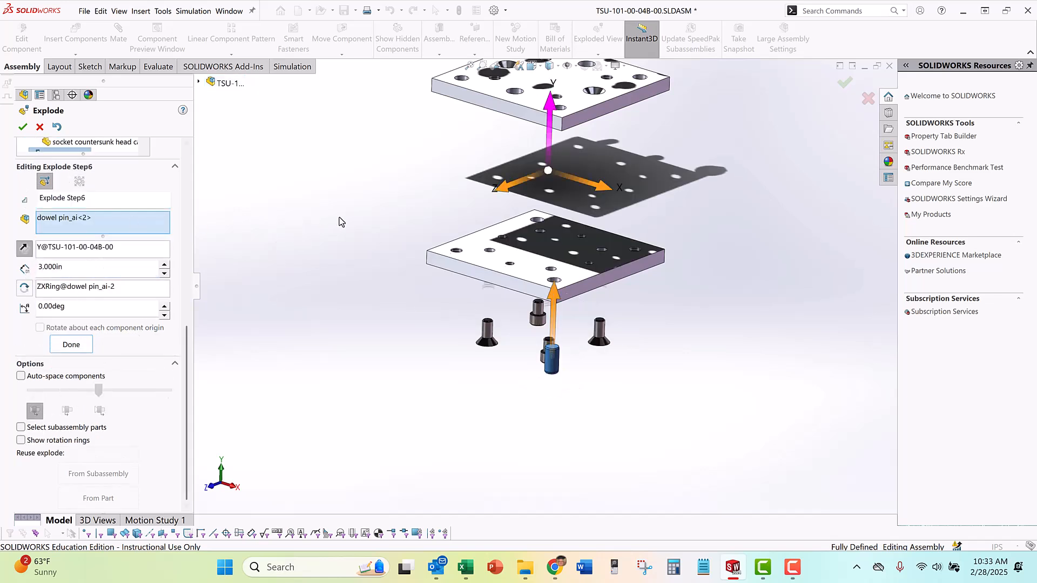
{"action": "scroll", "coordinate": [369, 233], "scroll_direction": "up", "scroll_amount": 1}
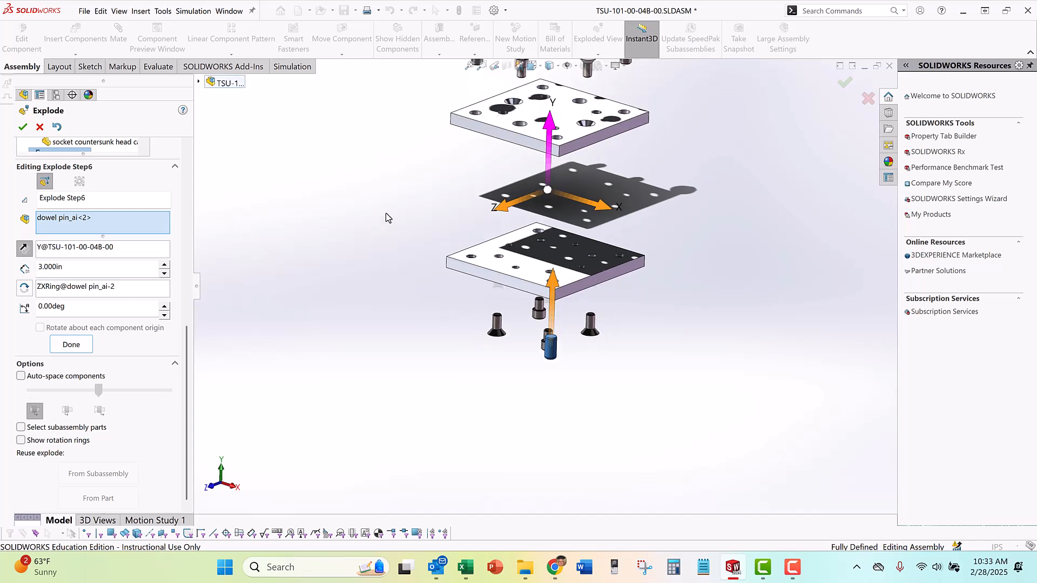
{"action": "left_click", "coordinate": [23, 128]}
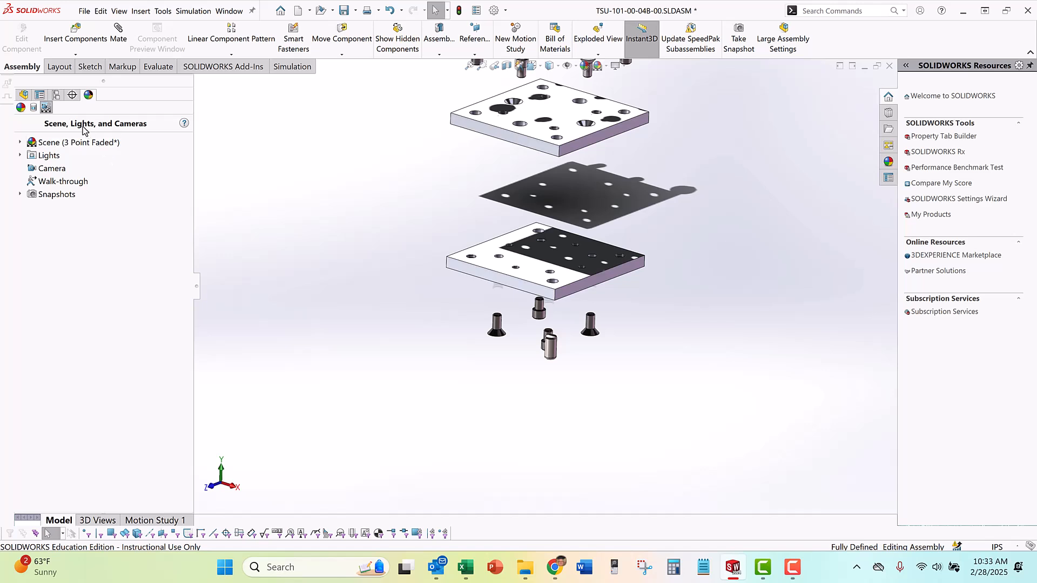
Locate Exploded View1 under the Default configuration, toggle it between collapsed and exploded, and list its explode steps
{"action": "scroll", "coordinate": [324, 195], "scroll_direction": "up", "scroll_amount": 2}
{"action": "scroll", "coordinate": [511, 114], "scroll_direction": "down", "scroll_amount": 2}
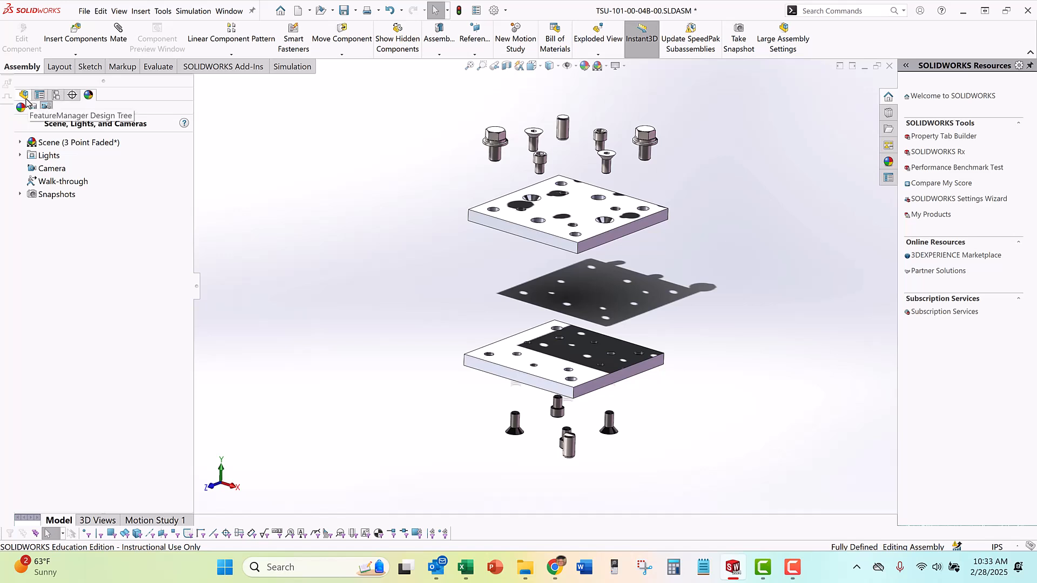
{"action": "left_click", "coordinate": [57, 96]}
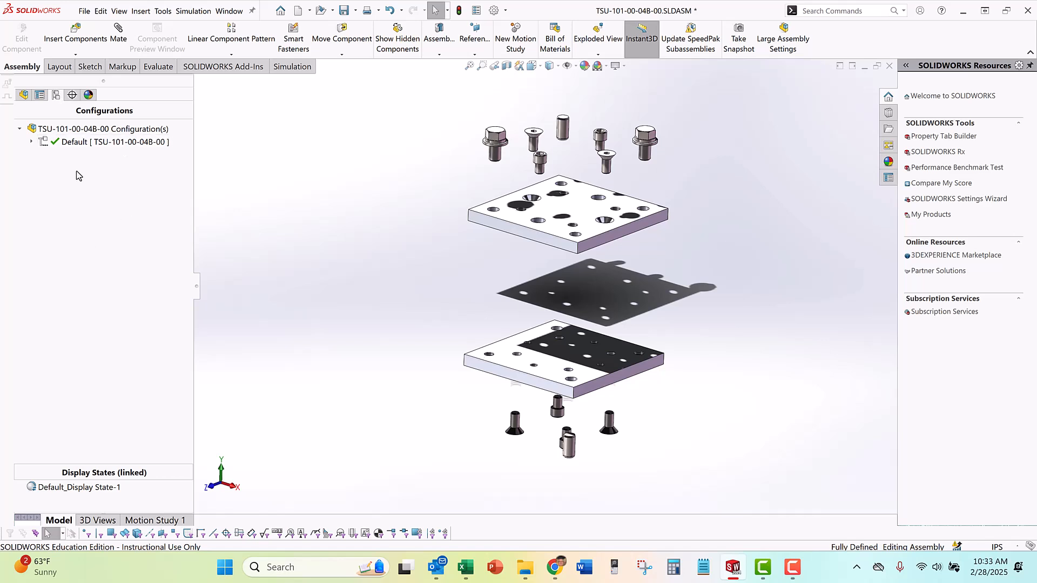
{"action": "left_click", "coordinate": [31, 141]}
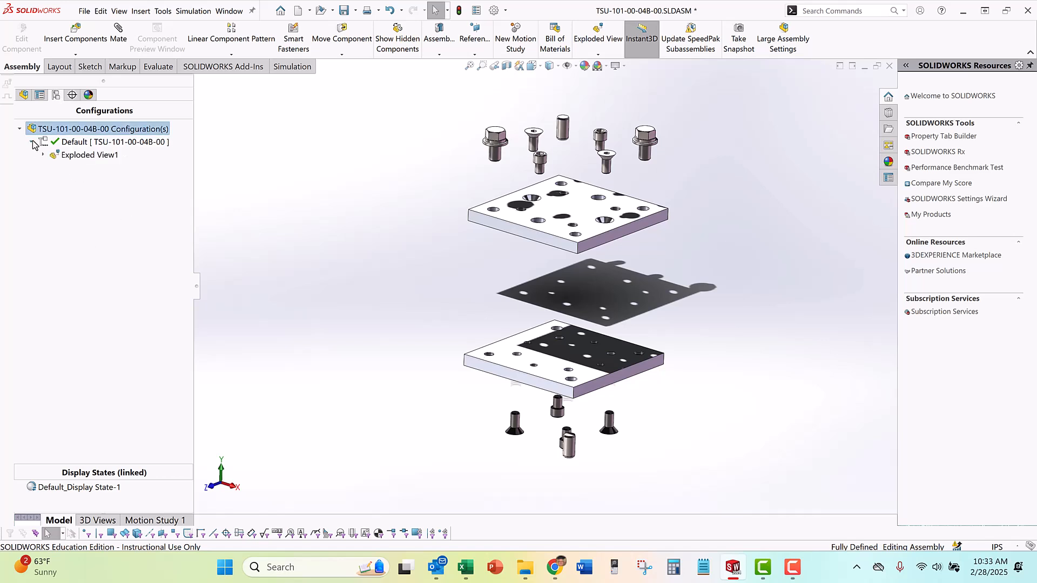
{"action": "left_click", "coordinate": [78, 155]}
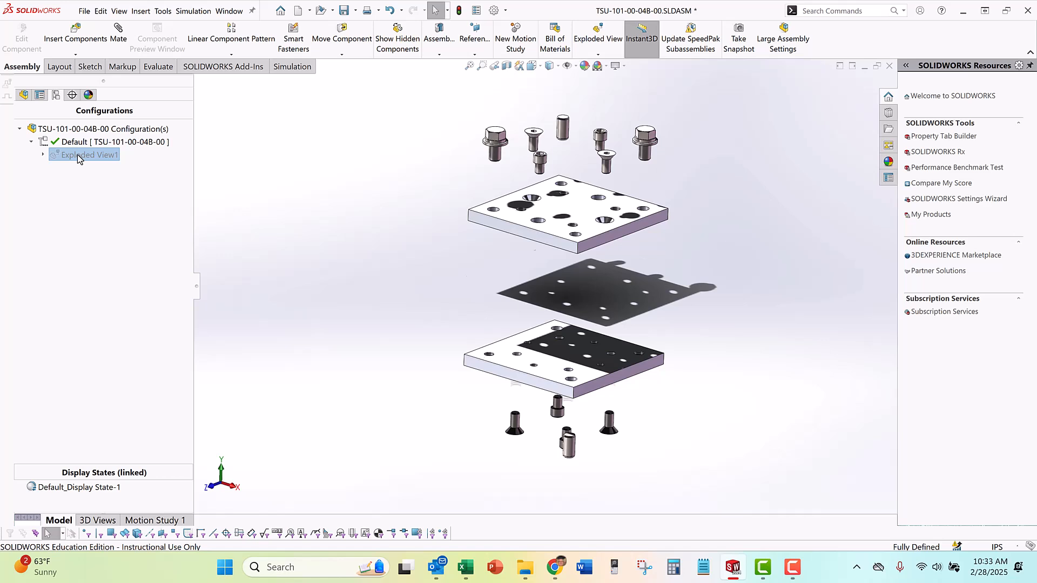
{"action": "double_click", "coordinate": [78, 156]}
{"action": "double_click", "coordinate": [91, 158]}
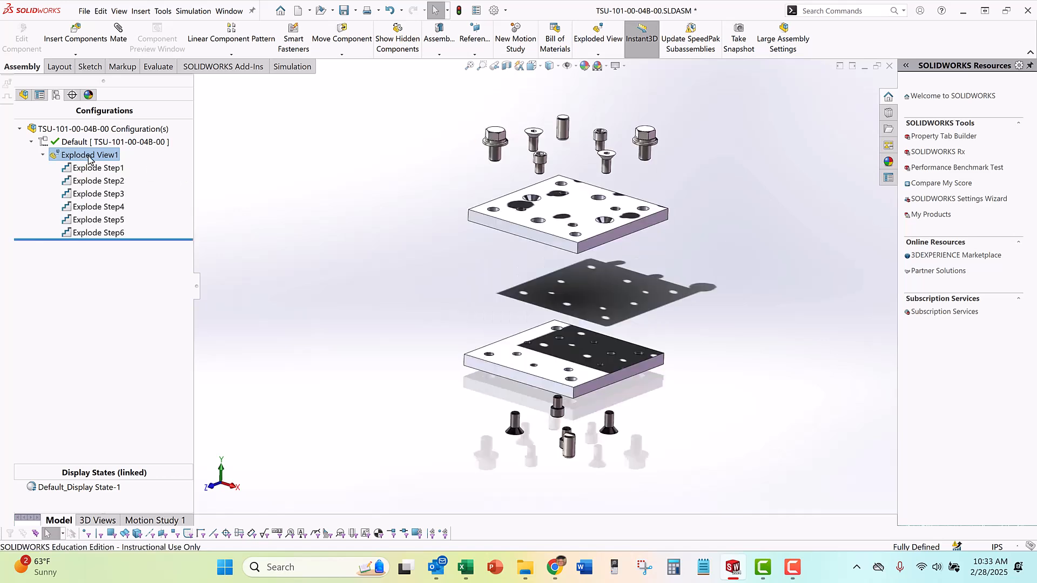
Play the animated collapse of Exploded View1 and close the animation controls
{"action": "right_click", "coordinate": [87, 156]}
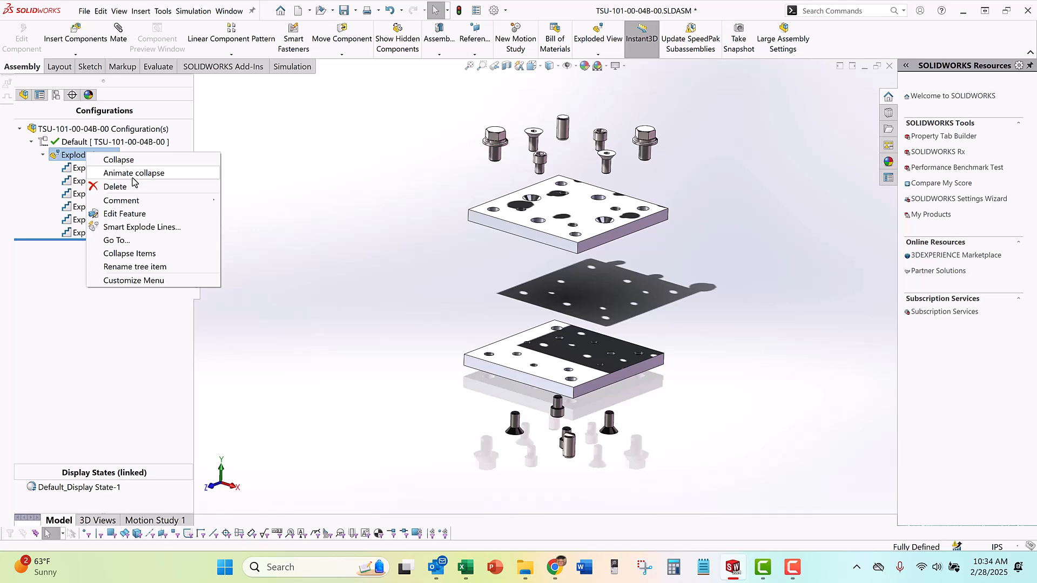
{"action": "left_click", "coordinate": [133, 173]}
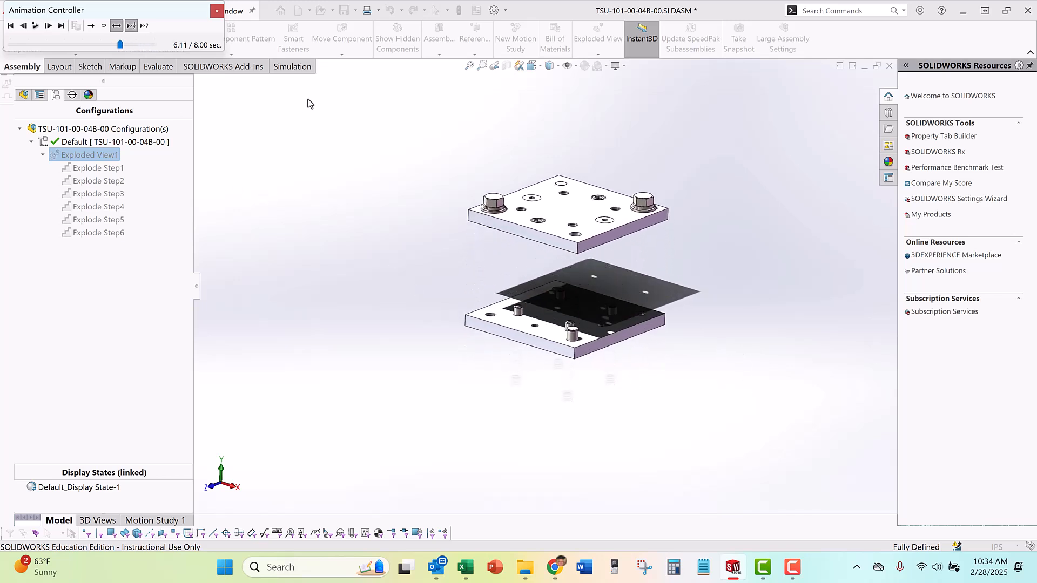
{"action": "left_click", "coordinate": [217, 10]}
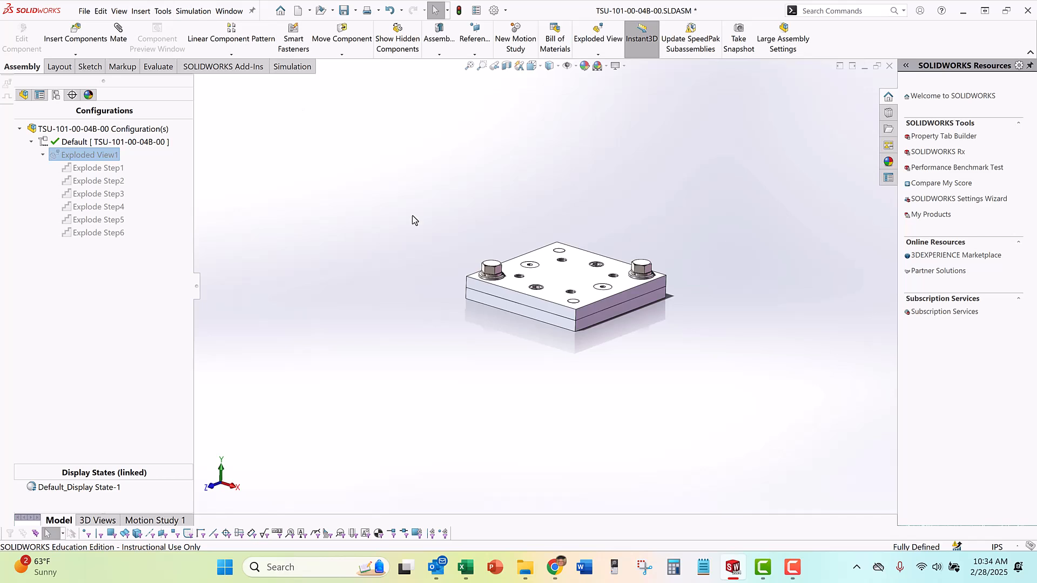
Turn off the floor reflection and floor shadow of the 3 Point Faded scene
{"action": "left_click", "coordinate": [88, 96]}
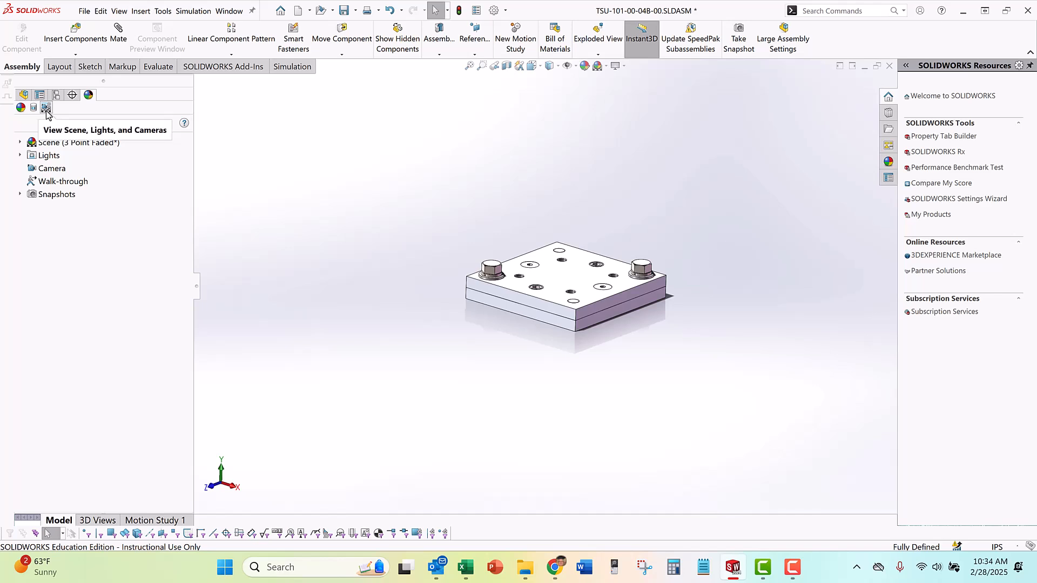
{"action": "right_click", "coordinate": [78, 148]}
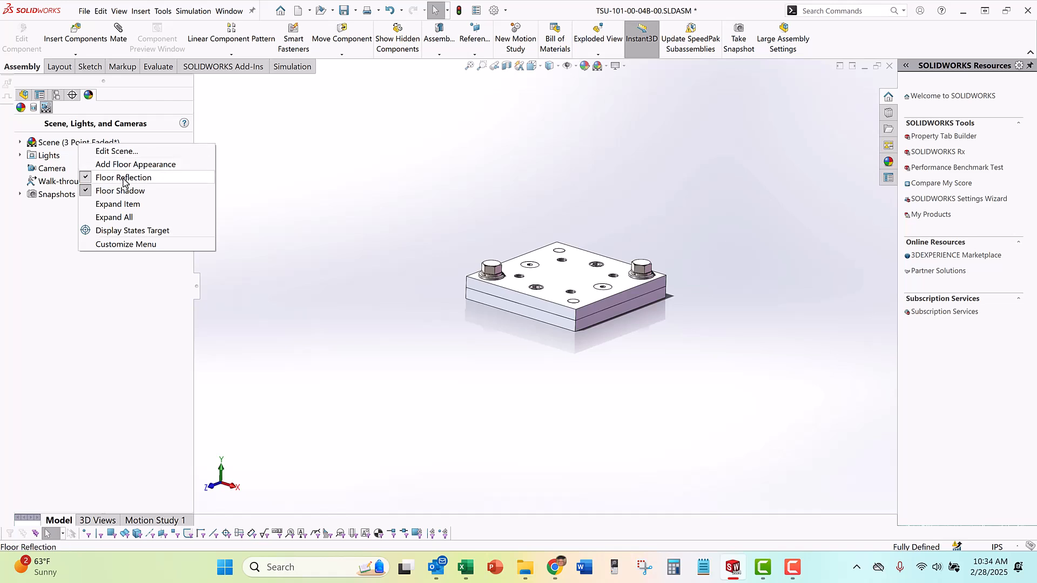
{"action": "left_click", "coordinate": [123, 178]}
{"action": "right_click", "coordinate": [75, 144]}
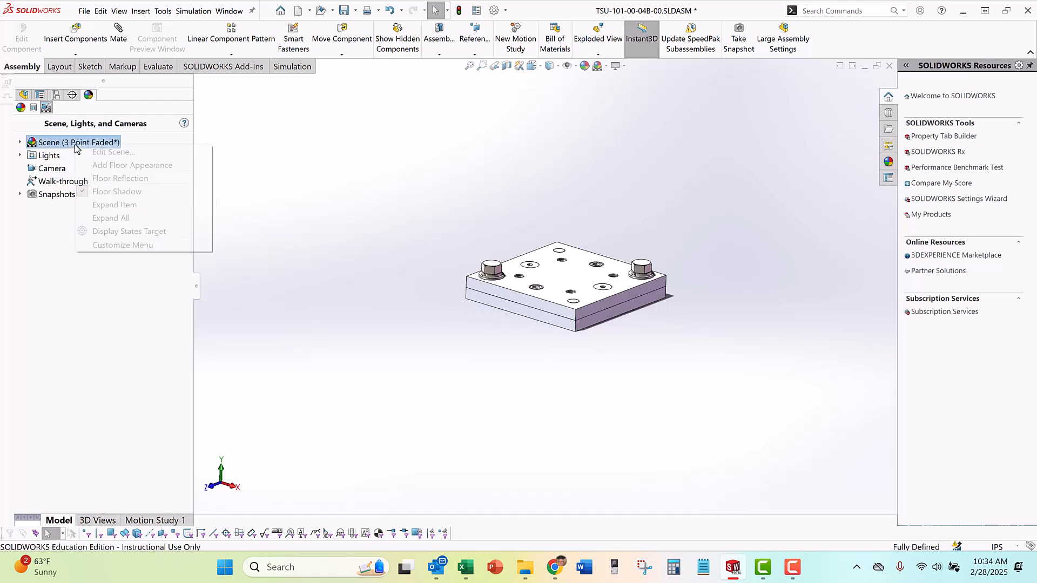
{"action": "left_click", "coordinate": [118, 191]}
{"action": "middle_click_drag", "start_coordinate": [527, 281], "coordinate": [481, 286]}
Explode the assembly again with Exploded View1 of the Default configuration and inspect the separated components
{"action": "left_click", "coordinate": [56, 95]}
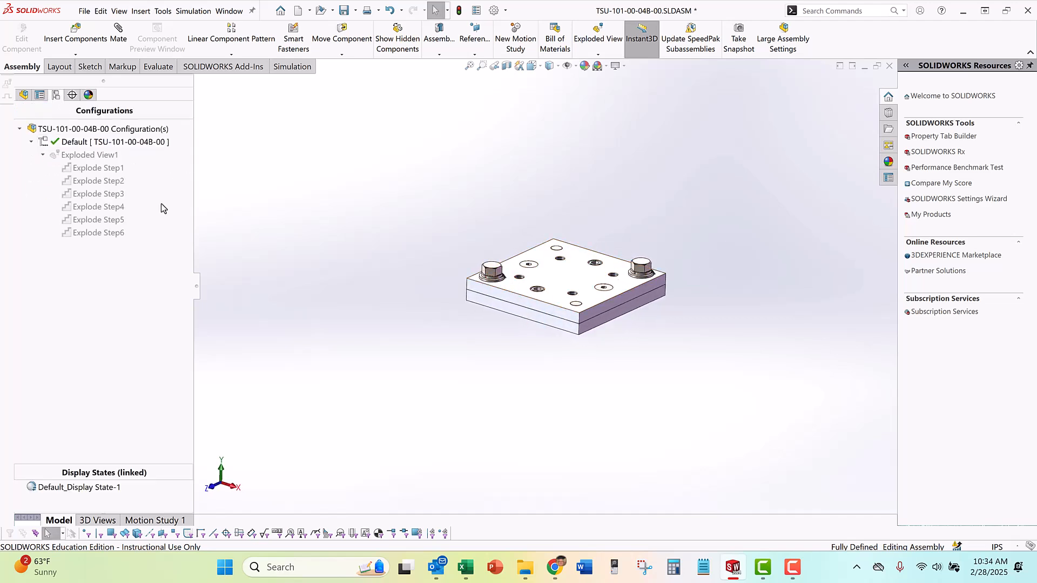
{"action": "double_click", "coordinate": [86, 154]}
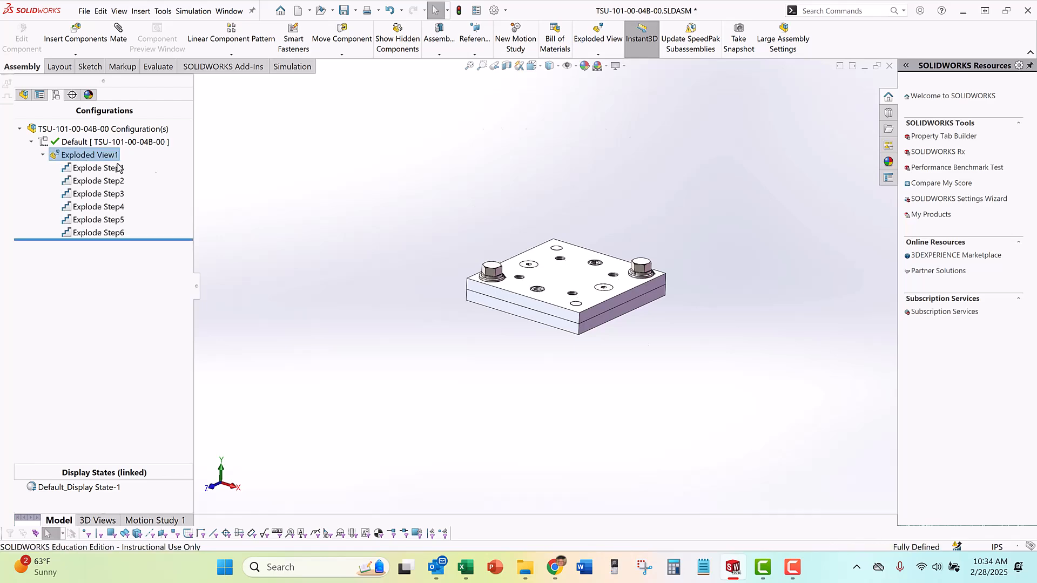
{"action": "mouse_move", "coordinate": [471, 269]}
{"action": "middle_mouse_down"}
{"action": "mouse_move", "coordinate": [469, 249]}
{"action": "mouse_move", "coordinate": [470, 263]}
{"action": "middle_mouse_up"}
{"action": "scroll", "coordinate": [556, 370], "scroll_direction": "down", "scroll_amount": 2}
{"action": "scroll", "coordinate": [561, 361], "scroll_direction": "up", "scroll_amount": 4}
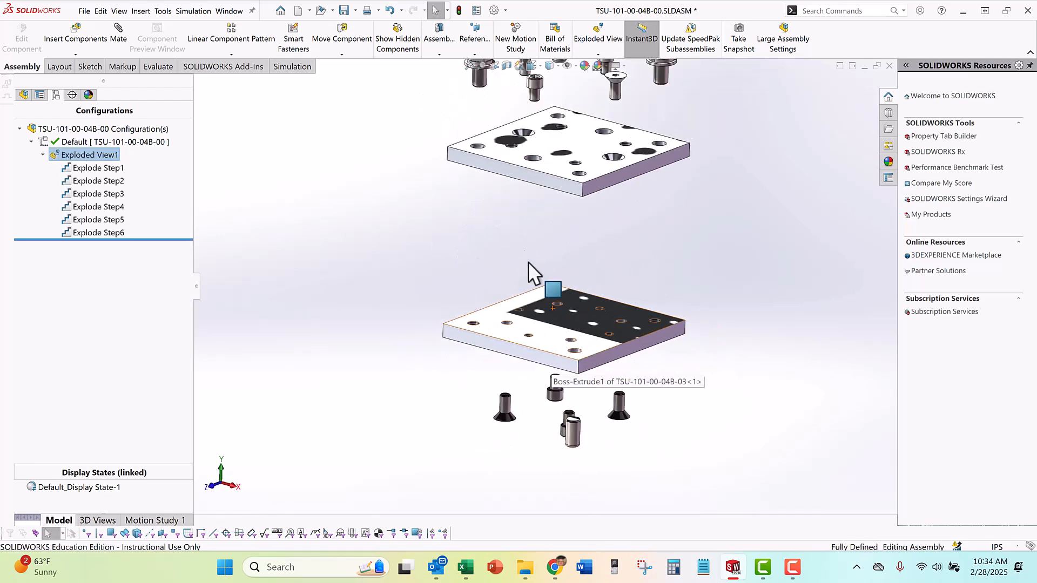
{"action": "scroll", "coordinate": [547, 166], "scroll_direction": "down", "scroll_amount": 2}
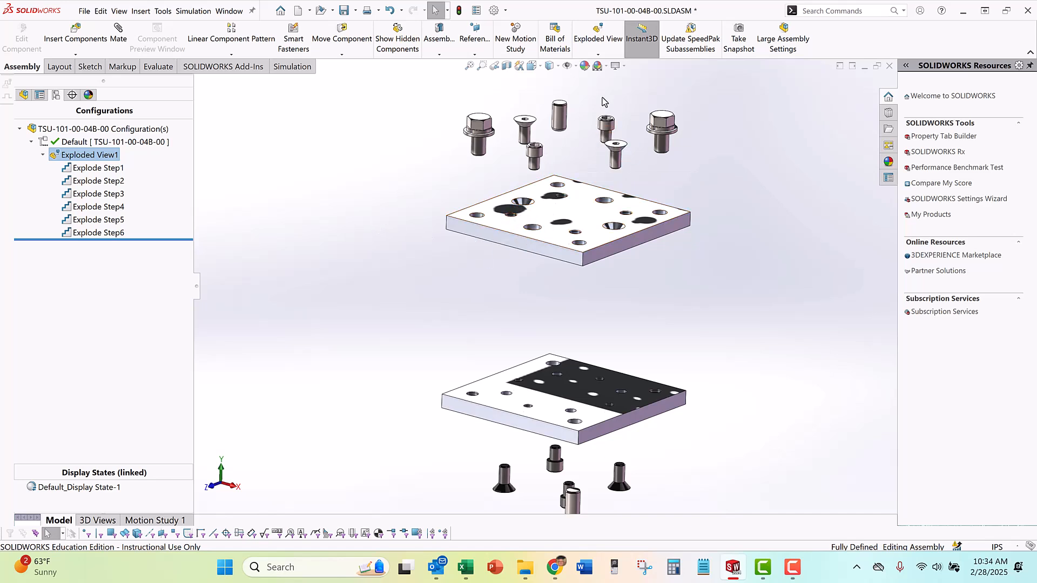
Start an explode line sketch and add the underside edge of the top plate's left hex bolt hole, reversing its direction to point down
{"action": "left_click", "coordinate": [605, 54]}
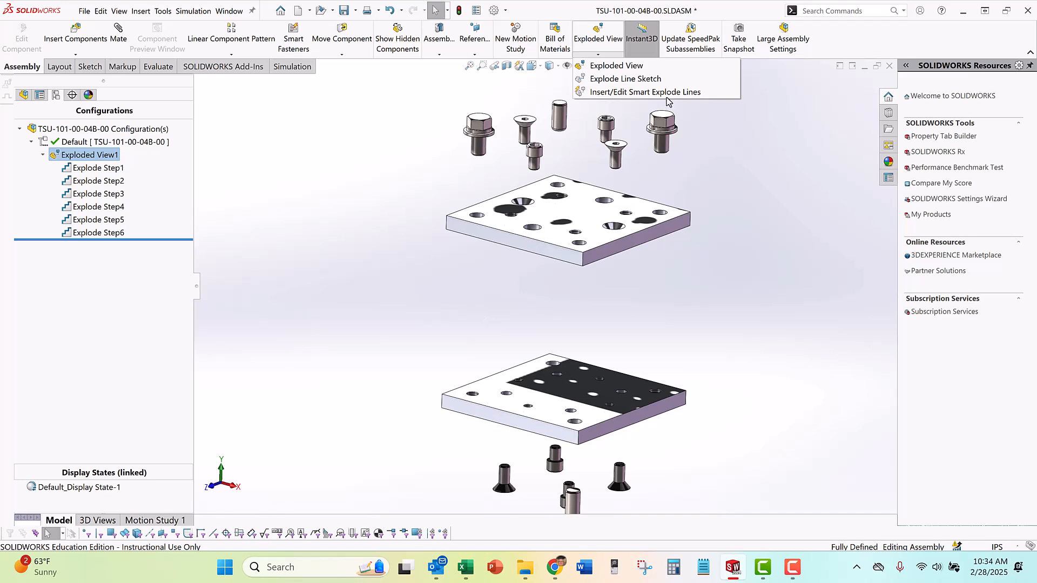
{"action": "left_click", "coordinate": [702, 118]}
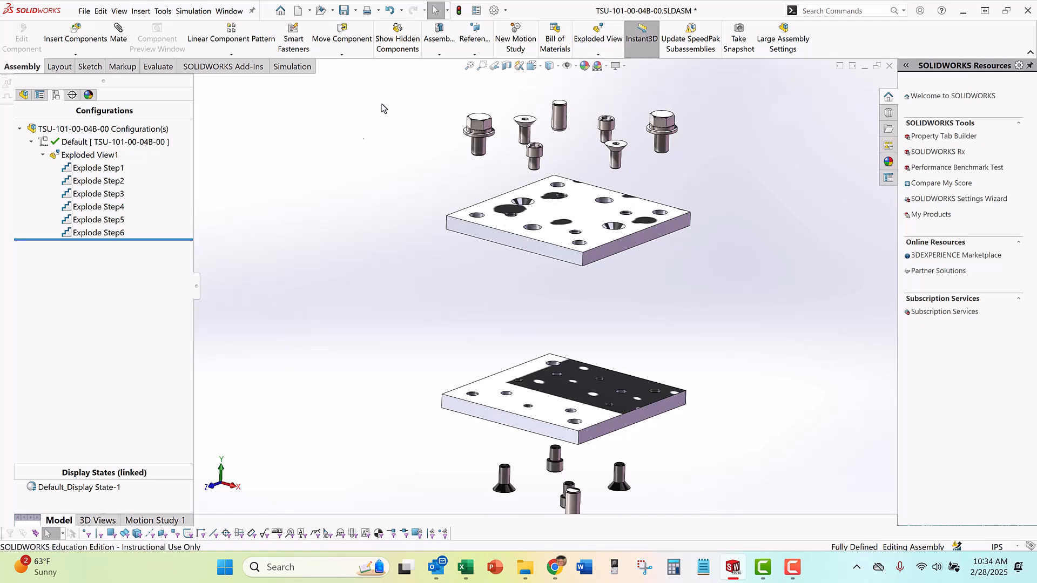
{"action": "left_click", "coordinate": [604, 55]}
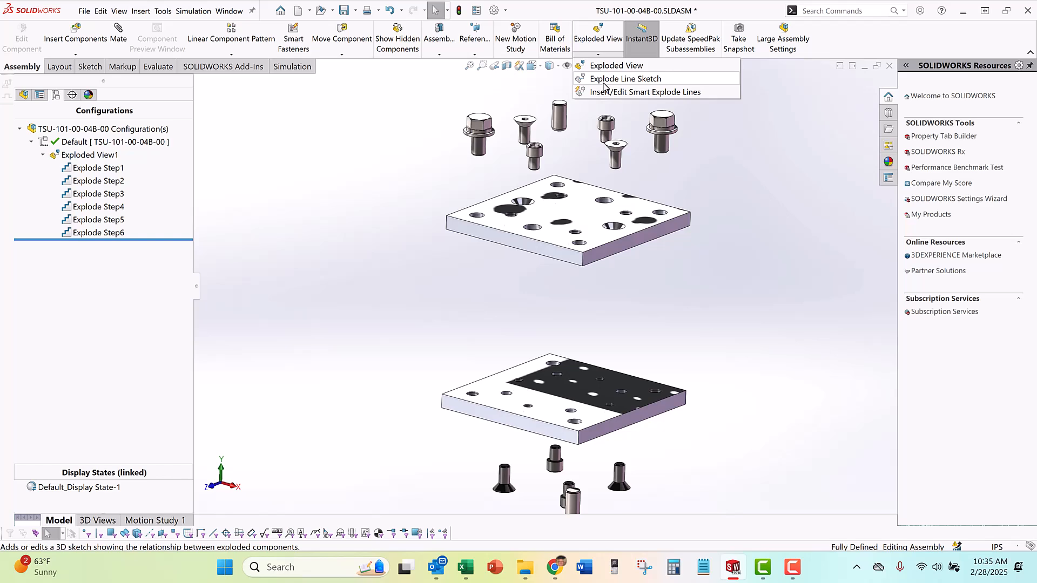
{"action": "left_click", "coordinate": [603, 83]}
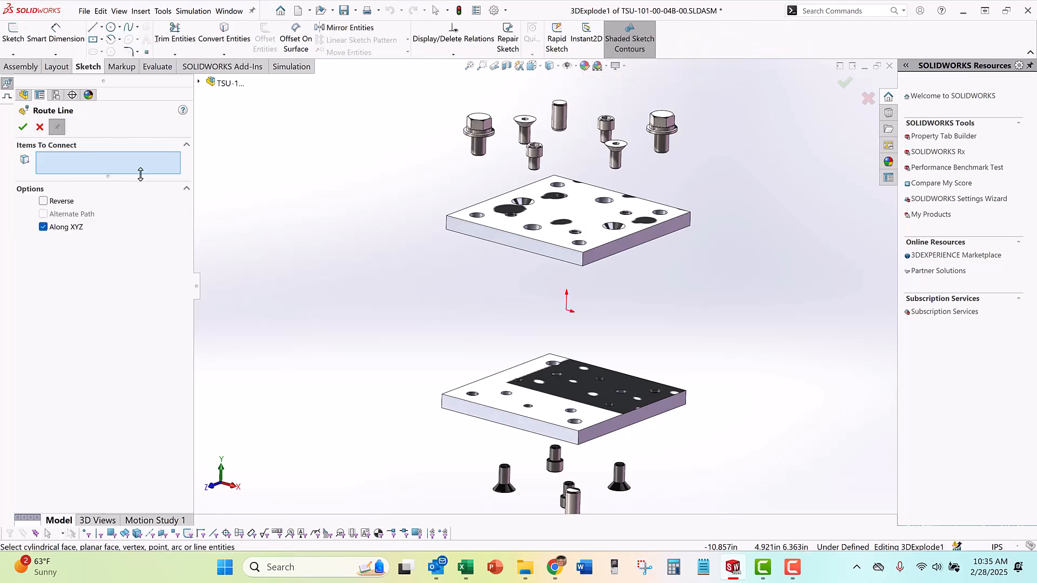
{"action": "middle_click_drag", "start_coordinate": [463, 185], "coordinate": [479, 106]}
{"action": "mouse_move", "coordinate": [527, 213]}
{"action": "middle_mouse_down"}
{"action": "mouse_move", "coordinate": [528, 278]}
{"action": "mouse_move", "coordinate": [513, 213]}
{"action": "middle_mouse_up"}
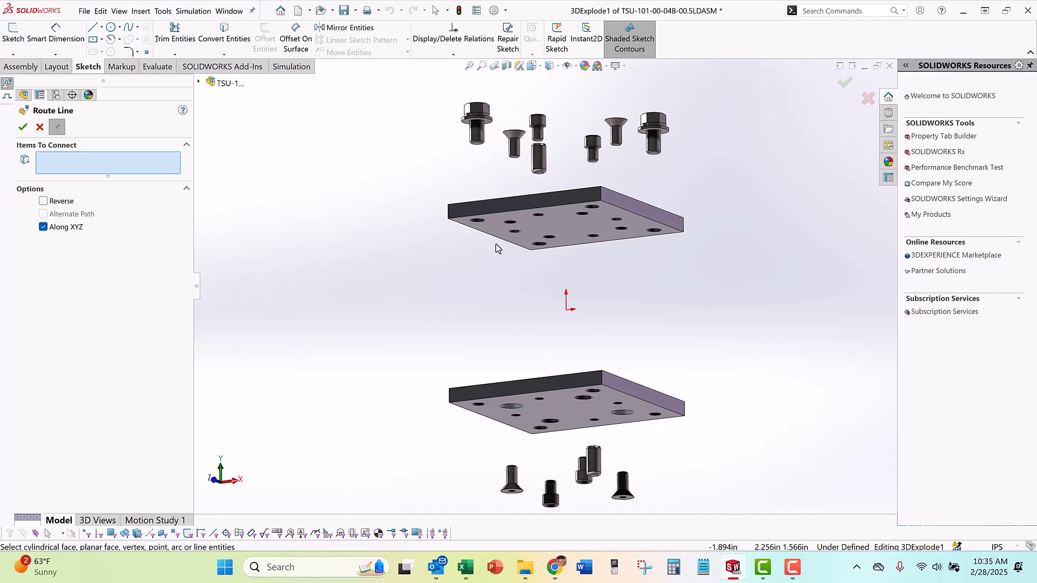
{"action": "scroll", "coordinate": [497, 247], "scroll_direction": "down", "scroll_amount": 1}
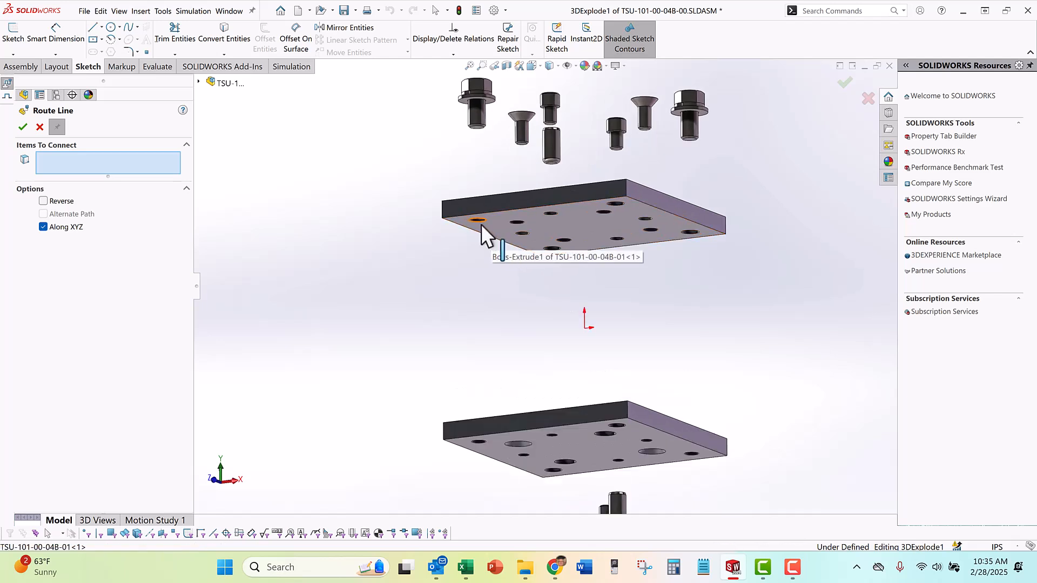
{"action": "left_click", "coordinate": [480, 224]}
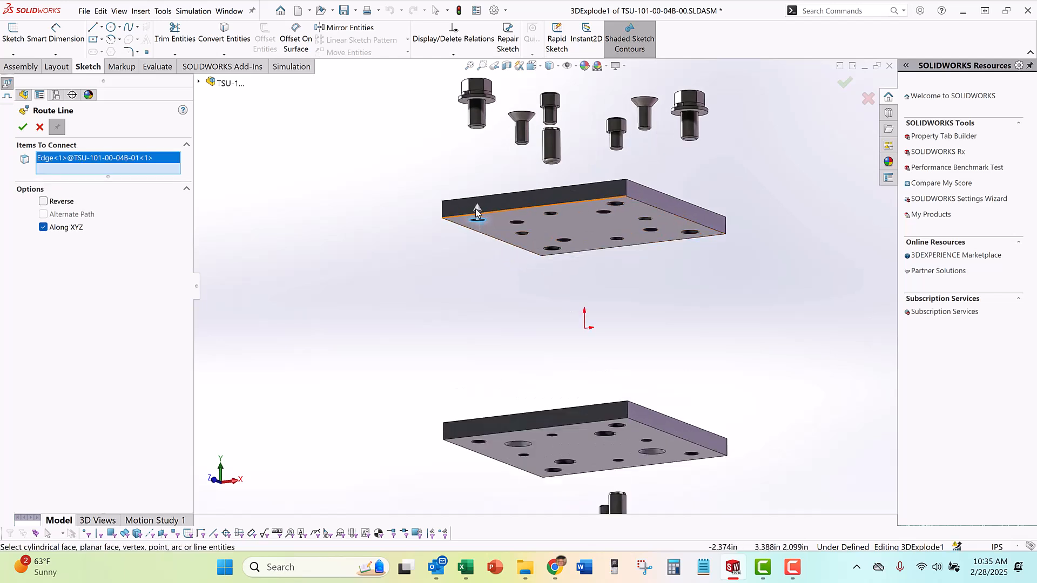
{"action": "mouse_move", "coordinate": [477, 211]}
{"action": "middle_mouse_down"}
{"action": "mouse_move", "coordinate": [477, 269]}
{"action": "mouse_move", "coordinate": [477, 208]}
{"action": "mouse_move", "coordinate": [482, 215]}
{"action": "middle_mouse_up"}
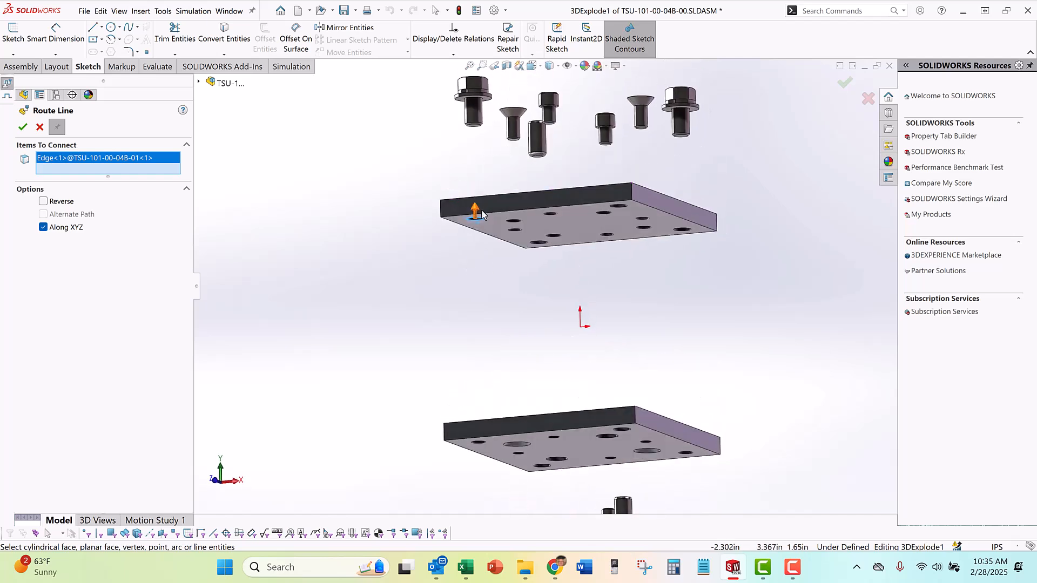
{"action": "scroll", "coordinate": [480, 221], "scroll_direction": "down", "scroll_amount": 4}
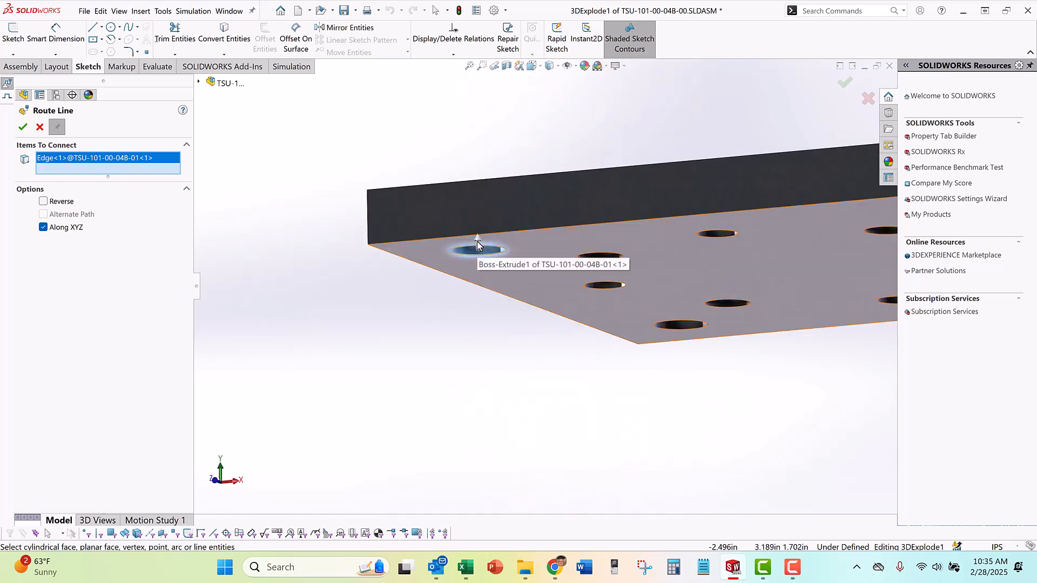
{"action": "left_click", "coordinate": [477, 241]}
Add the underside edge of the corner hole beneath the top dowel pin to the route line and reverse its direction
{"action": "scroll", "coordinate": [428, 283], "scroll_direction": "up", "scroll_amount": 5}
{"action": "middle_click_drag", "start_coordinate": [533, 257], "coordinate": [588, 324]}
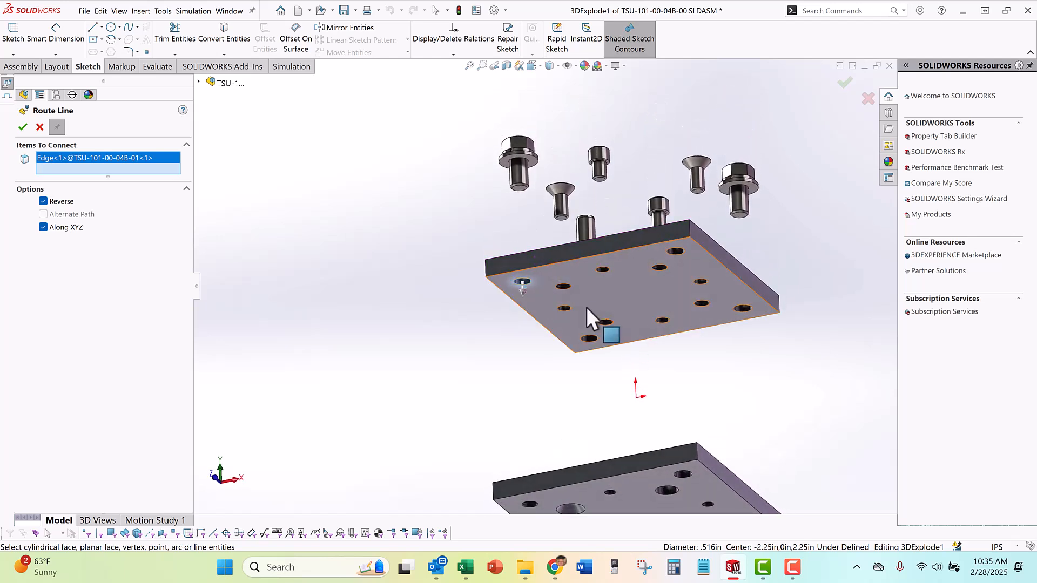
{"action": "left_click", "coordinate": [589, 339]}
{"action": "scroll", "coordinate": [588, 340], "scroll_direction": "down", "scroll_amount": 3}
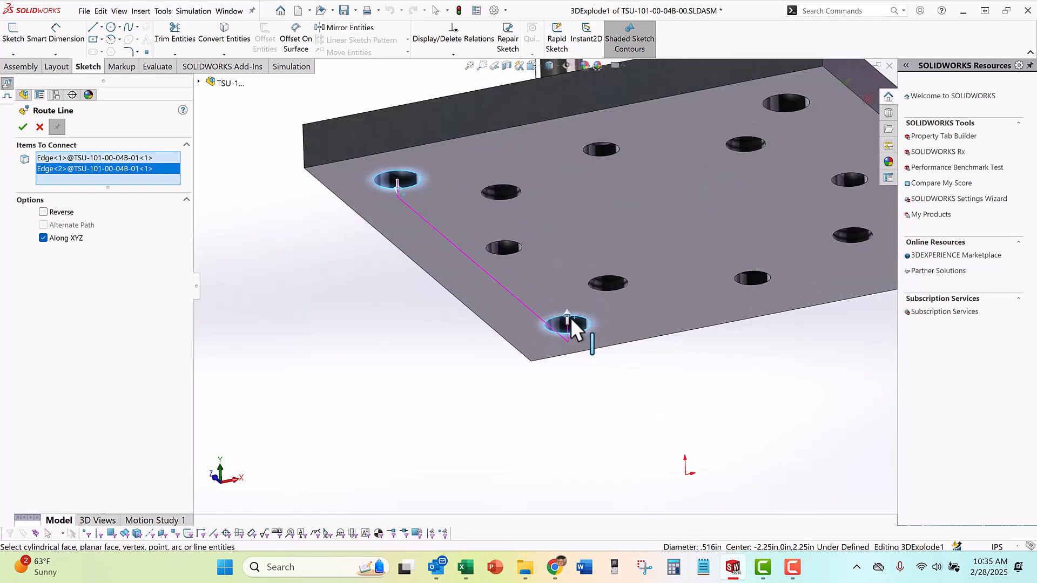
{"action": "left_click", "coordinate": [567, 316]}
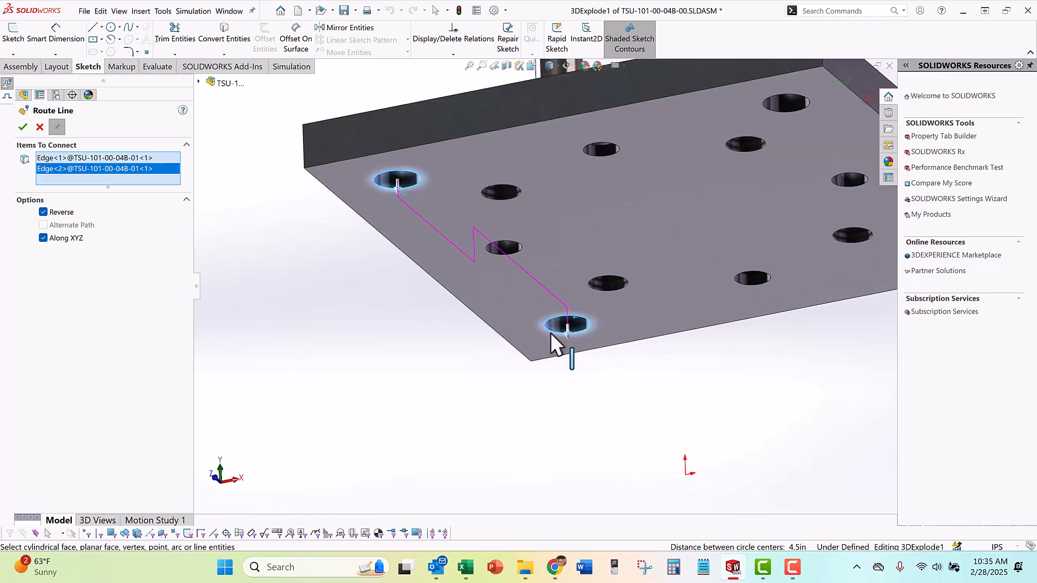
Add the underside edge of the right hex bolt's corner hole to the route line and reverse its direction
{"action": "scroll", "coordinate": [553, 334], "scroll_direction": "up", "scroll_amount": 3}
{"action": "scroll", "coordinate": [718, 273], "scroll_direction": "down", "scroll_amount": 5}
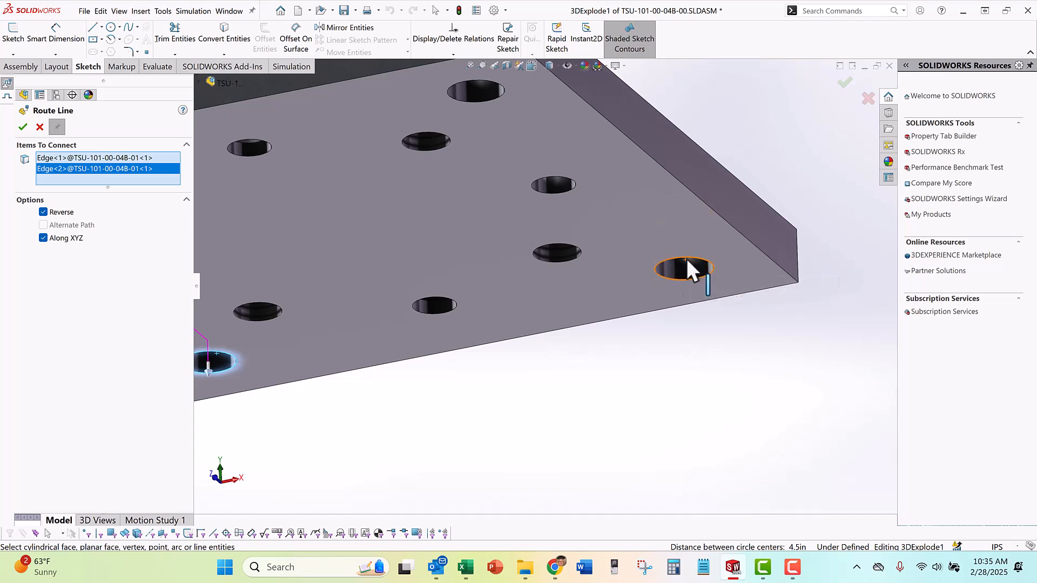
{"action": "left_click", "coordinate": [687, 260]}
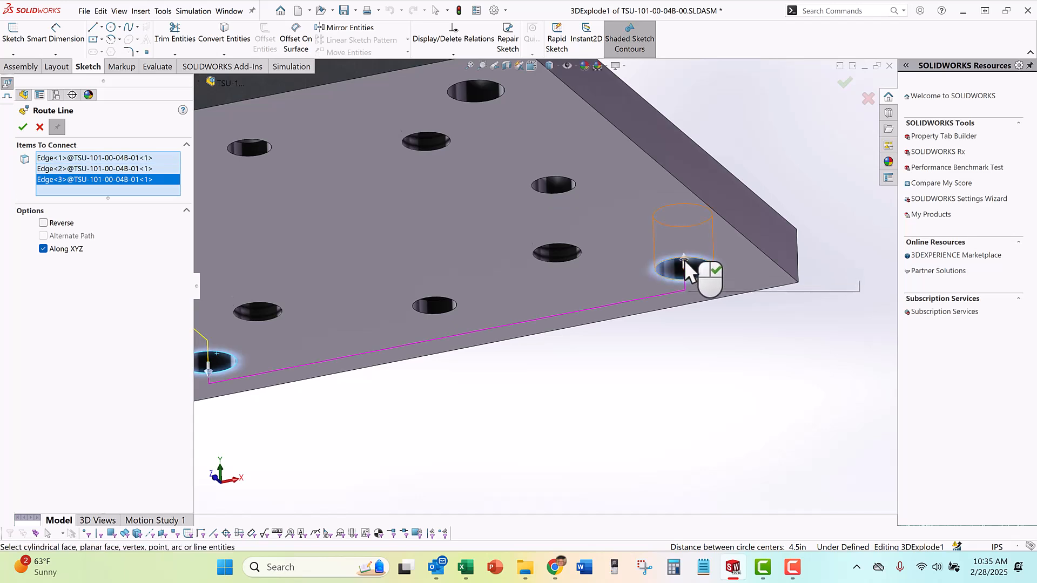
{"action": "left_click", "coordinate": [685, 260]}
Add the underside edge of the top plate's remaining corner hole as the fourth route line item and reverse its direction
{"action": "scroll", "coordinate": [550, 209], "scroll_direction": "up", "scroll_amount": 3}
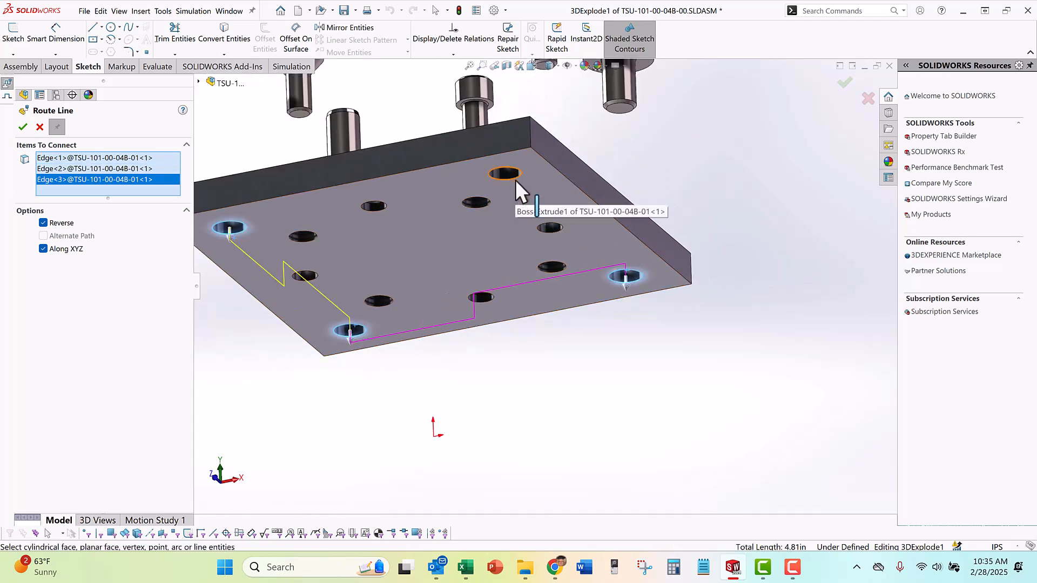
{"action": "left_click", "coordinate": [515, 179]}
{"action": "left_click", "coordinate": [519, 172]}
{"action": "middle_click_drag", "start_coordinate": [578, 240], "coordinate": [553, 305]}
{"action": "scroll", "coordinate": [555, 315], "scroll_direction": "up", "scroll_amount": 3}
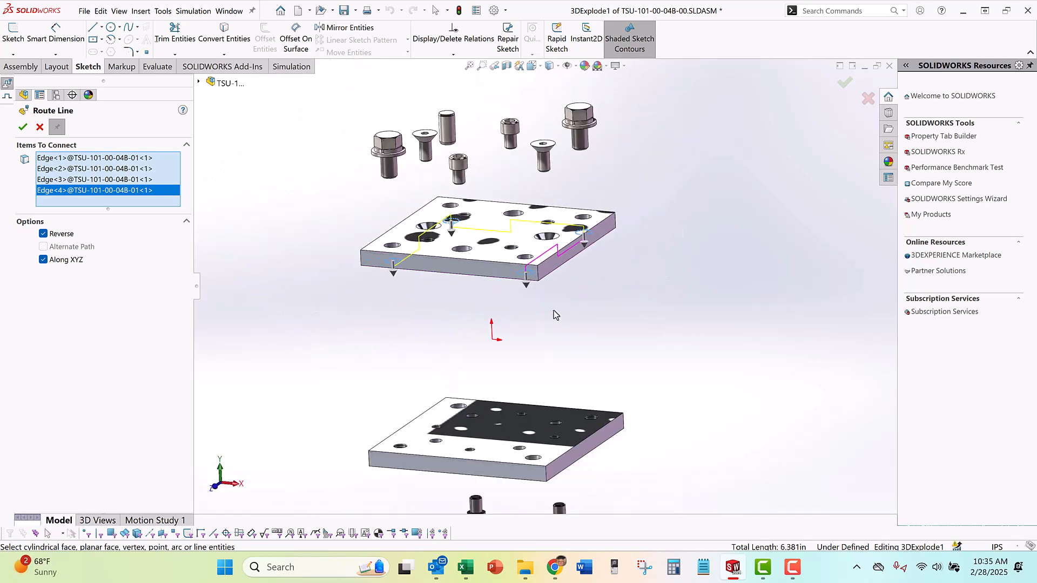
Add the top edge of the bottom plate's front-left corner hole as the fifth route item and accept the route line
{"action": "scroll", "coordinate": [398, 464], "scroll_direction": "down", "scroll_amount": 5}
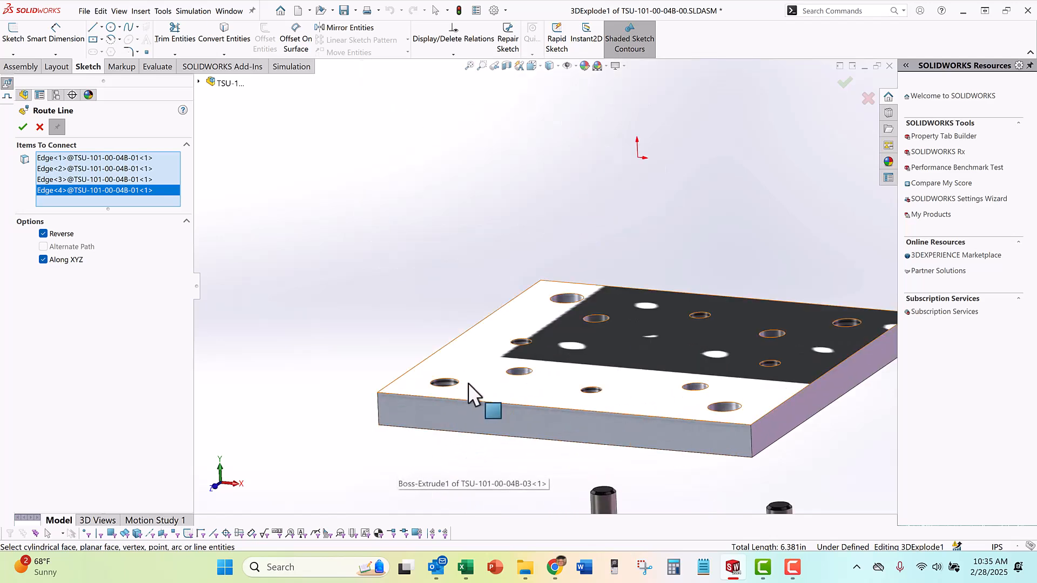
{"action": "scroll", "coordinate": [469, 373], "scroll_direction": "up", "scroll_amount": 4}
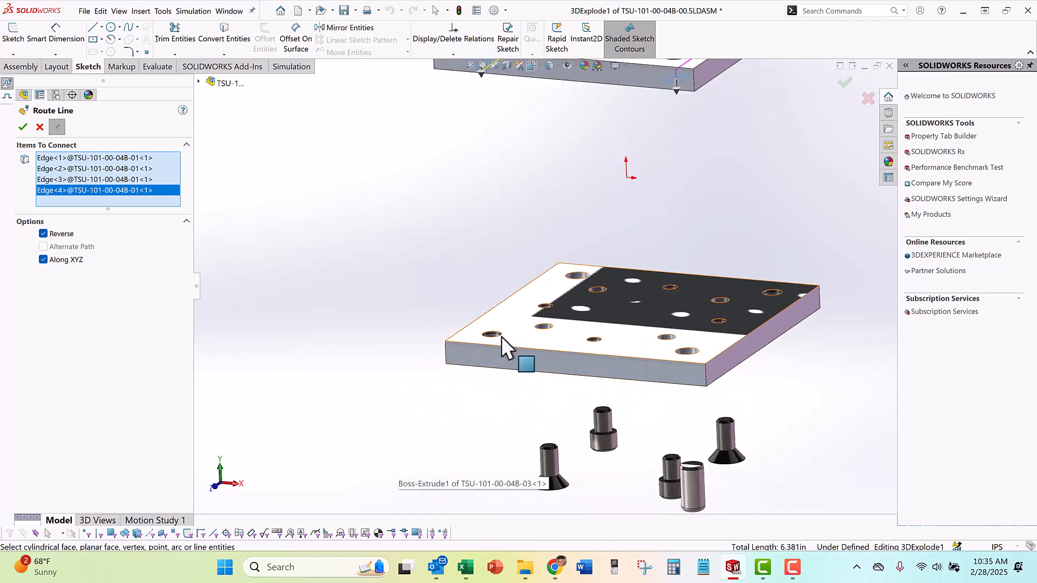
{"action": "left_click", "coordinate": [501, 336]}
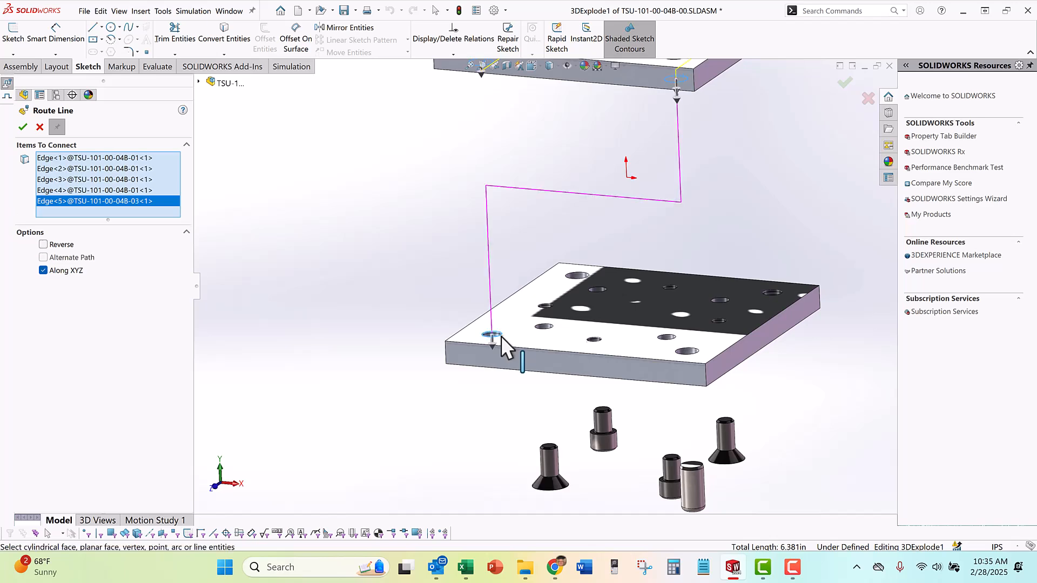
{"action": "scroll", "coordinate": [502, 335], "scroll_direction": "up", "scroll_amount": 3}
{"action": "middle_click_drag", "start_coordinate": [600, 252], "coordinate": [586, 267]}
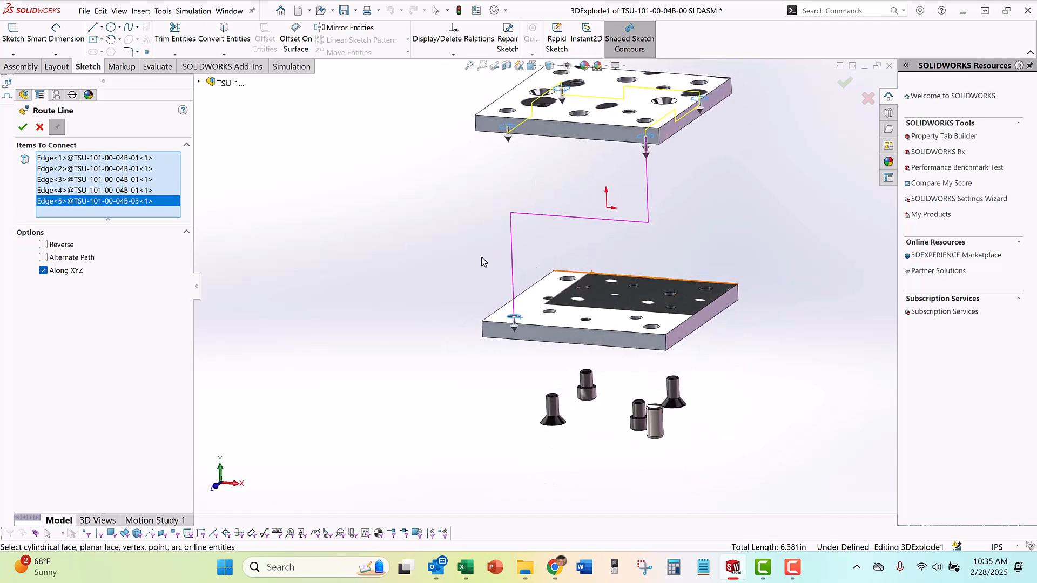
{"action": "left_click", "coordinate": [23, 127]}
{"action": "middle_click_drag", "start_coordinate": [357, 215], "coordinate": [405, 194]}
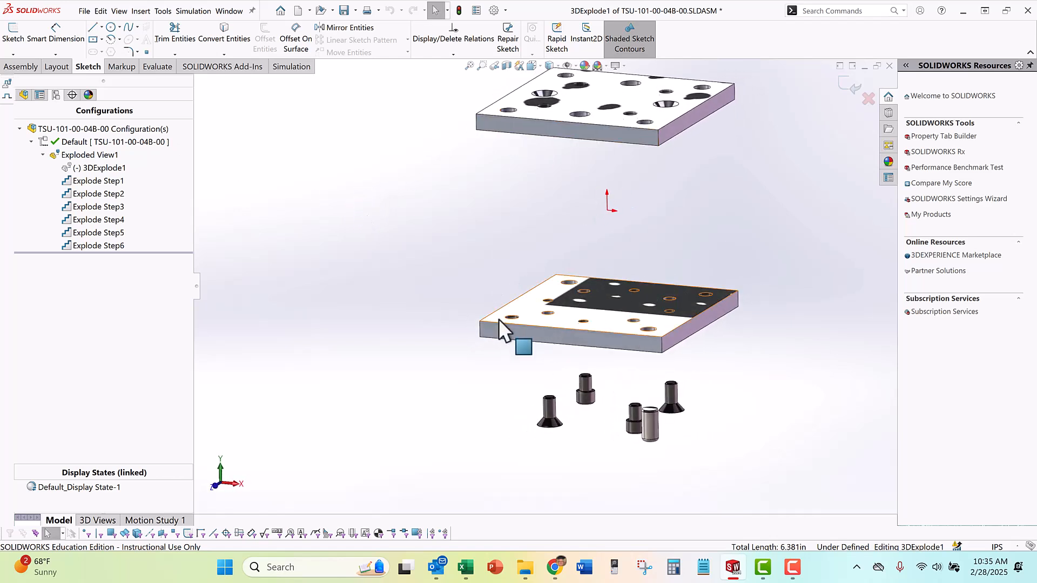
{"action": "middle_click_drag", "start_coordinate": [491, 280], "coordinate": [494, 255]}
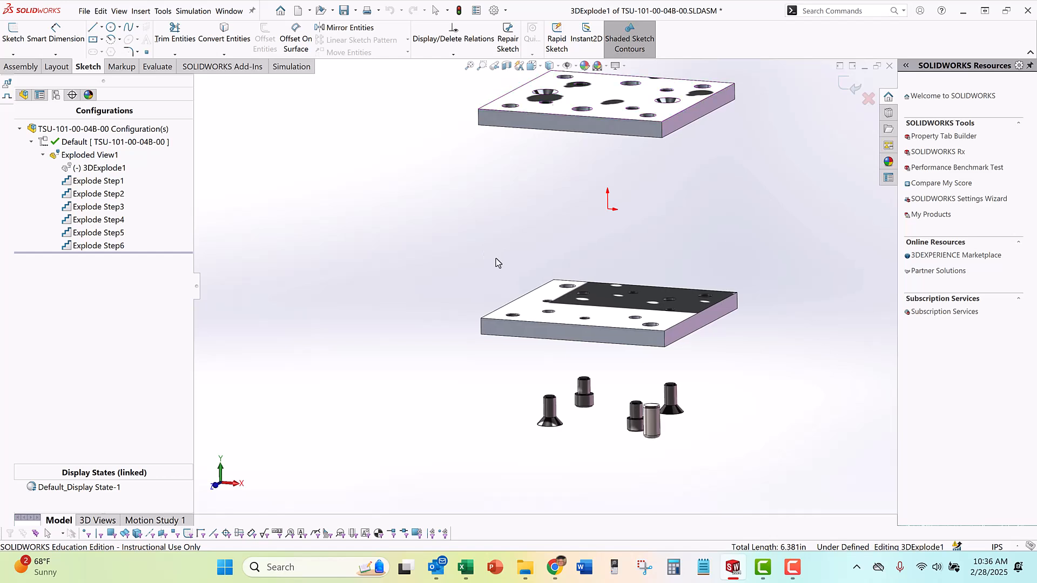
{"action": "scroll", "coordinate": [504, 250], "scroll_direction": "up", "scroll_amount": 2}
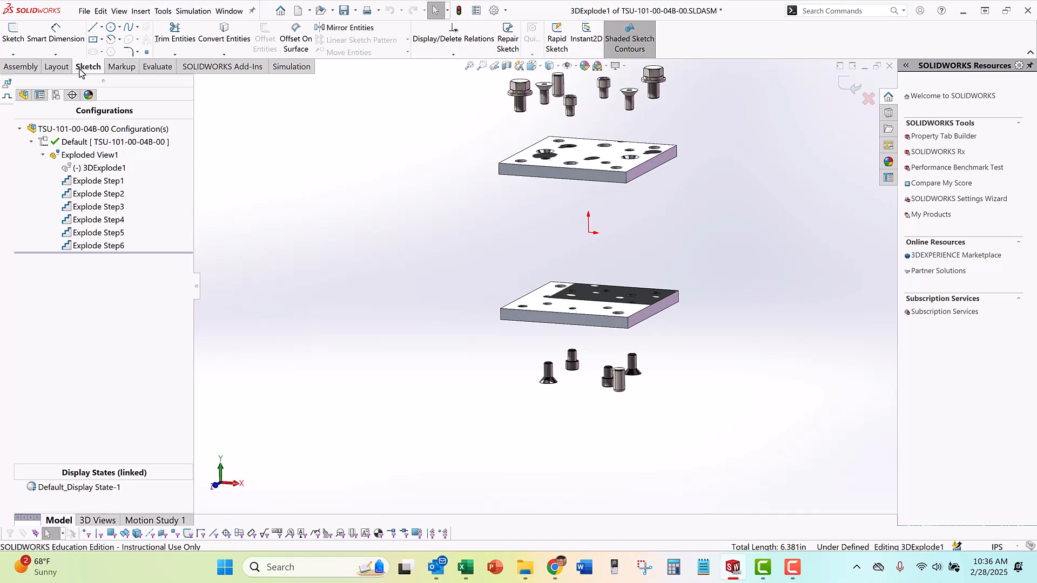
Exit the explode line sketch and delete 3DExplode1 from Exploded View1
{"action": "left_click", "coordinate": [21, 66]}
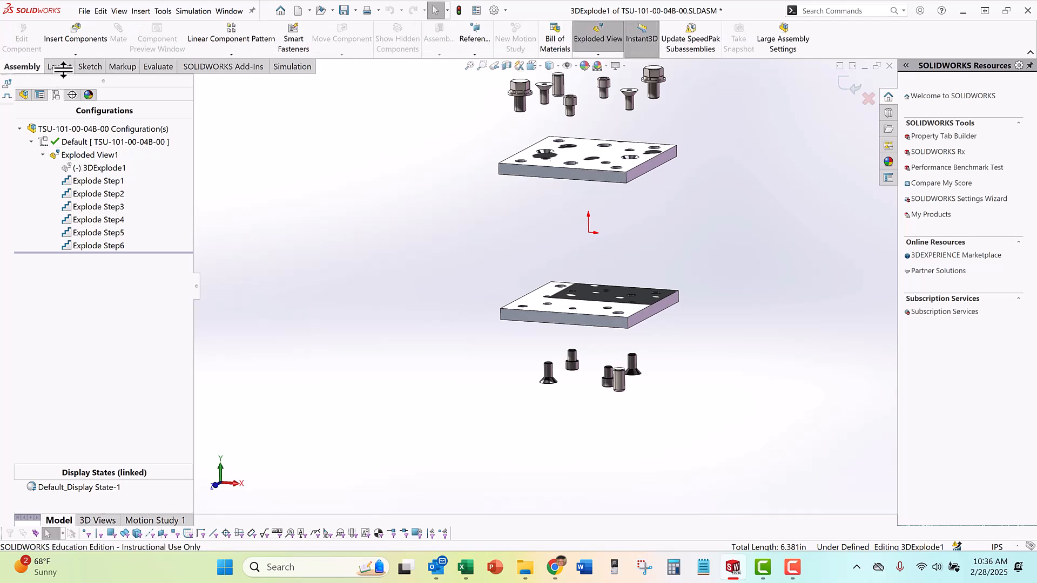
{"action": "left_click", "coordinate": [598, 54]}
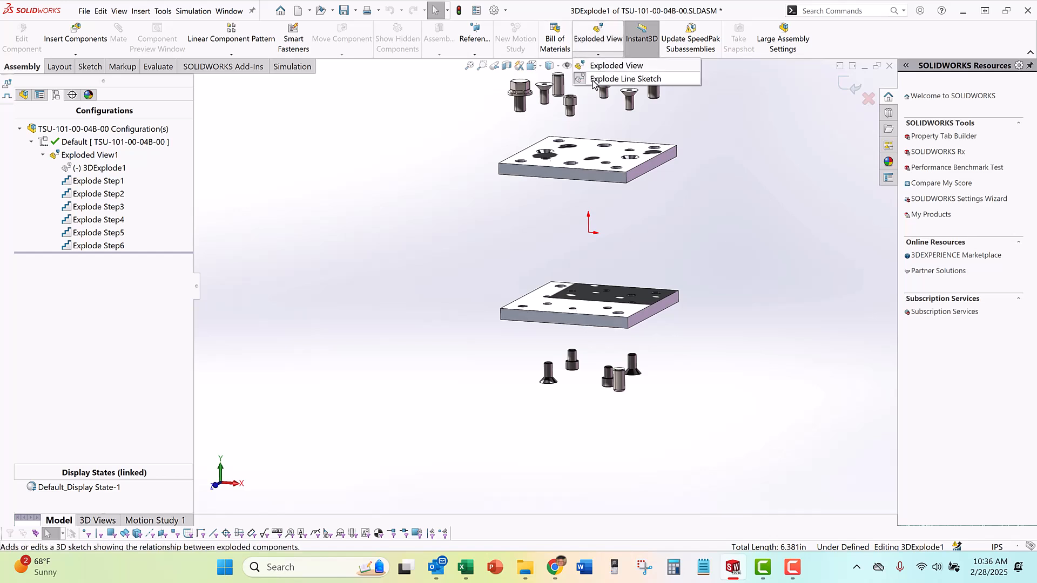
{"action": "left_click", "coordinate": [596, 79]}
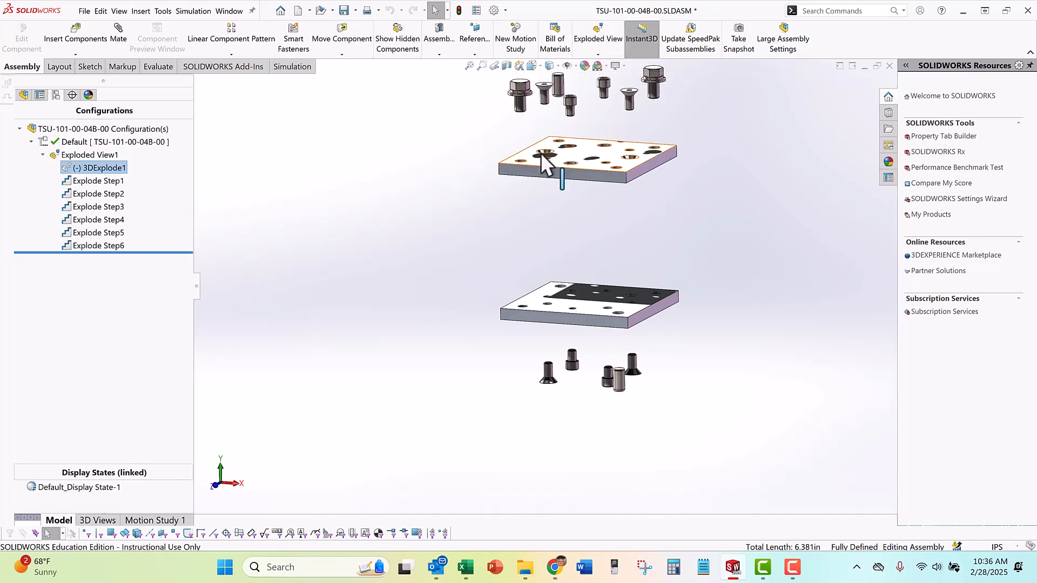
{"action": "scroll", "coordinate": [534, 172], "scroll_direction": "down", "scroll_amount": 2}
{"action": "middle_click_drag", "start_coordinate": [524, 184], "coordinate": [517, 203]}
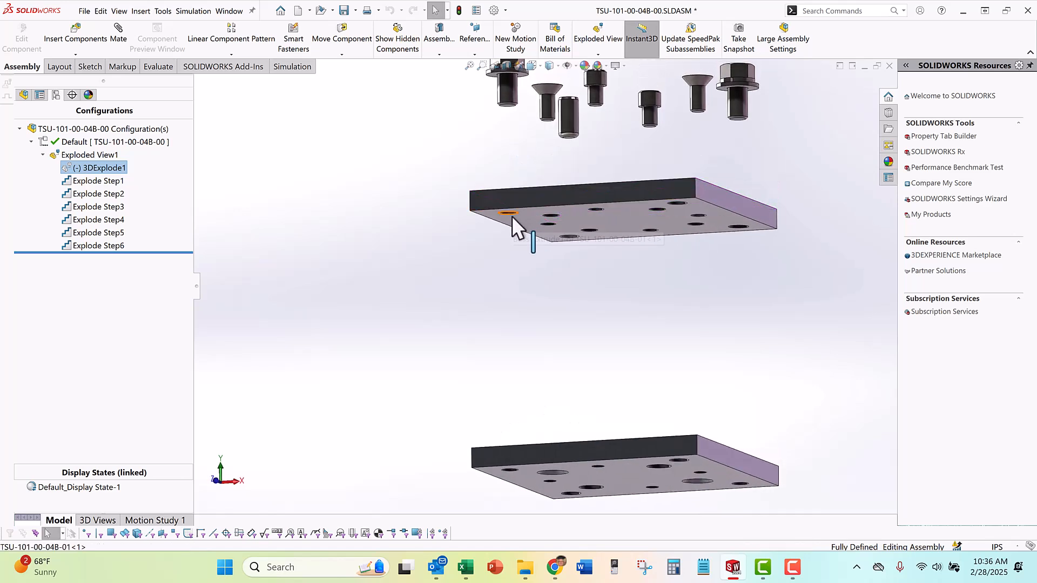
{"action": "left_click", "coordinate": [511, 216]}
{"action": "left_click", "coordinate": [381, 180]}
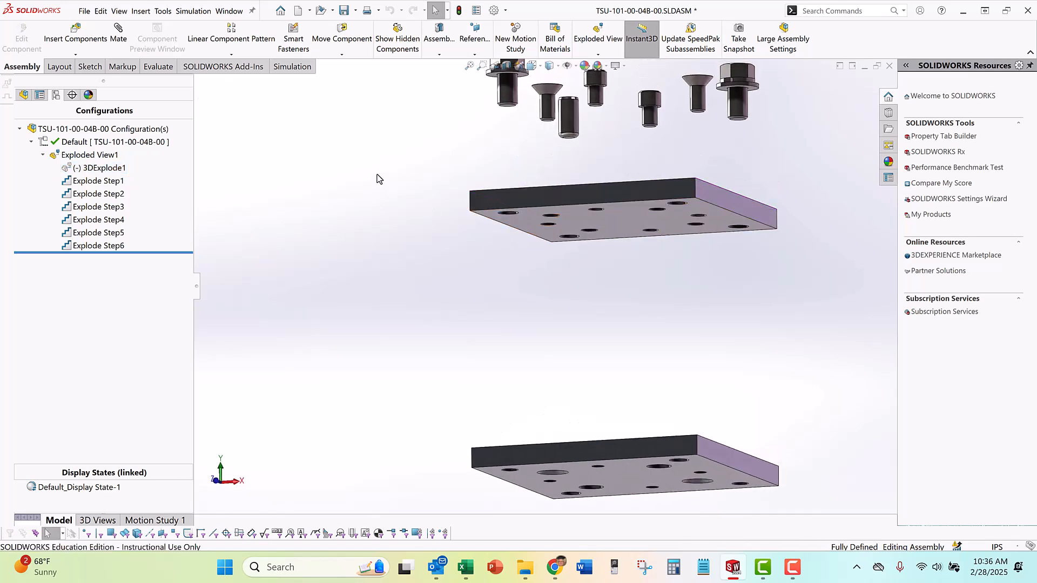
{"action": "right_click", "coordinate": [87, 170]}
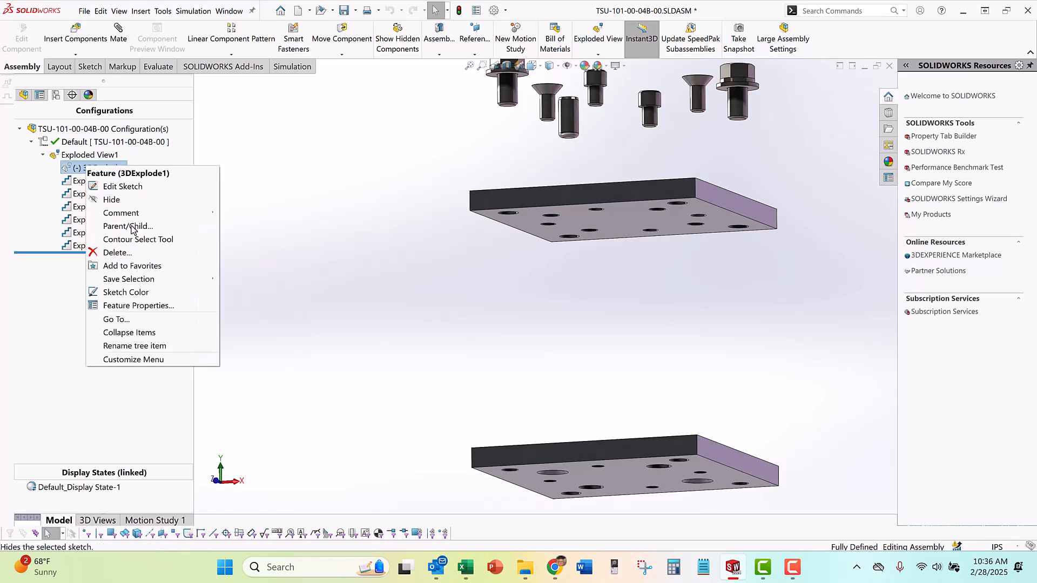
{"action": "left_click", "coordinate": [130, 254]}
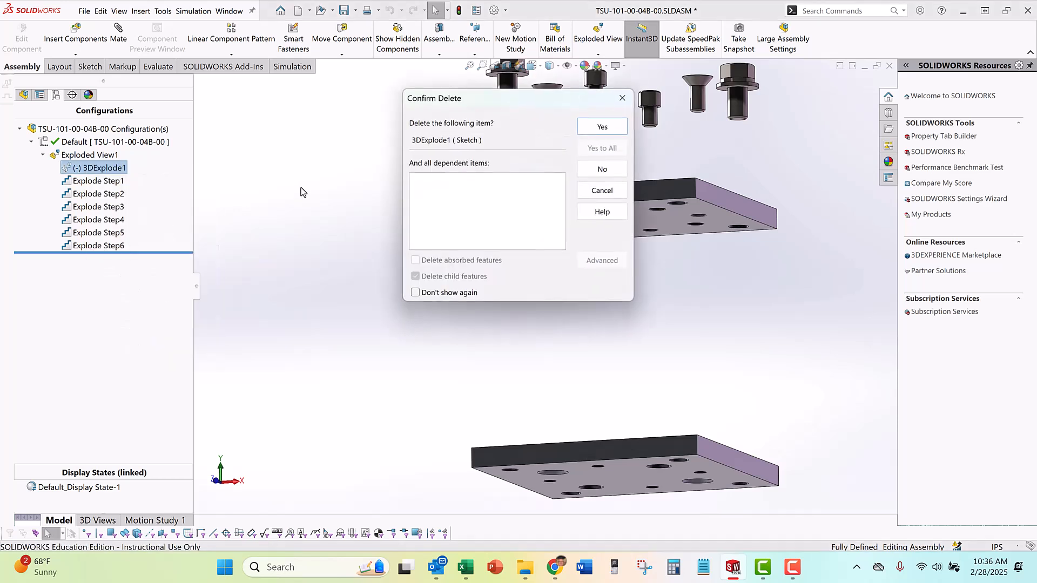
{"action": "left_click", "coordinate": [602, 126]}
Start a new explode line sketch and add the underside edge of the top plate's left hex bolt hole, reversing its direction to point down
{"action": "middle_click_drag", "start_coordinate": [428, 192], "coordinate": [424, 221]}
{"action": "scroll", "coordinate": [473, 148], "scroll_direction": "up", "scroll_amount": 3}
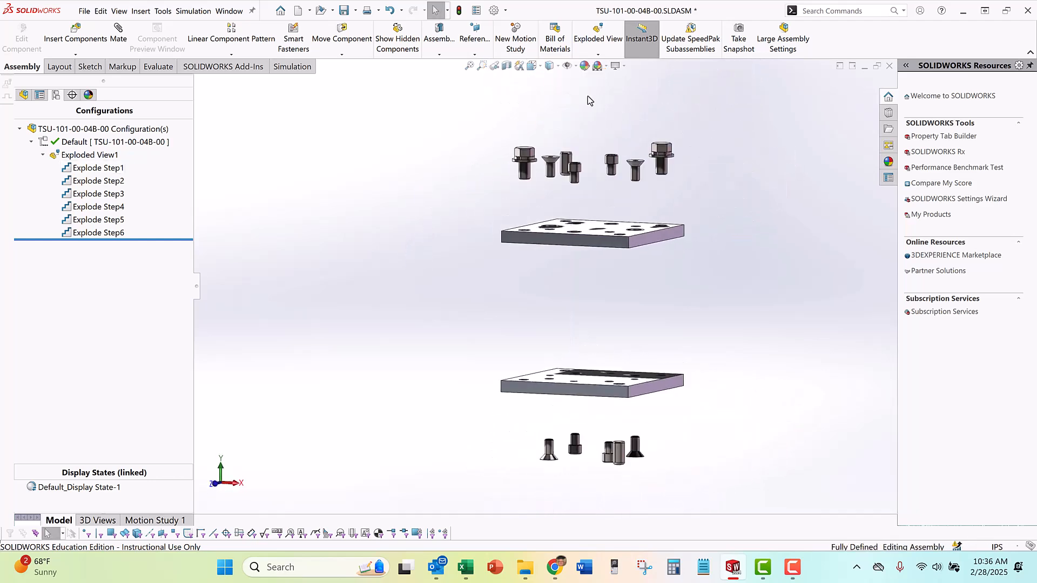
{"action": "left_click", "coordinate": [602, 55]}
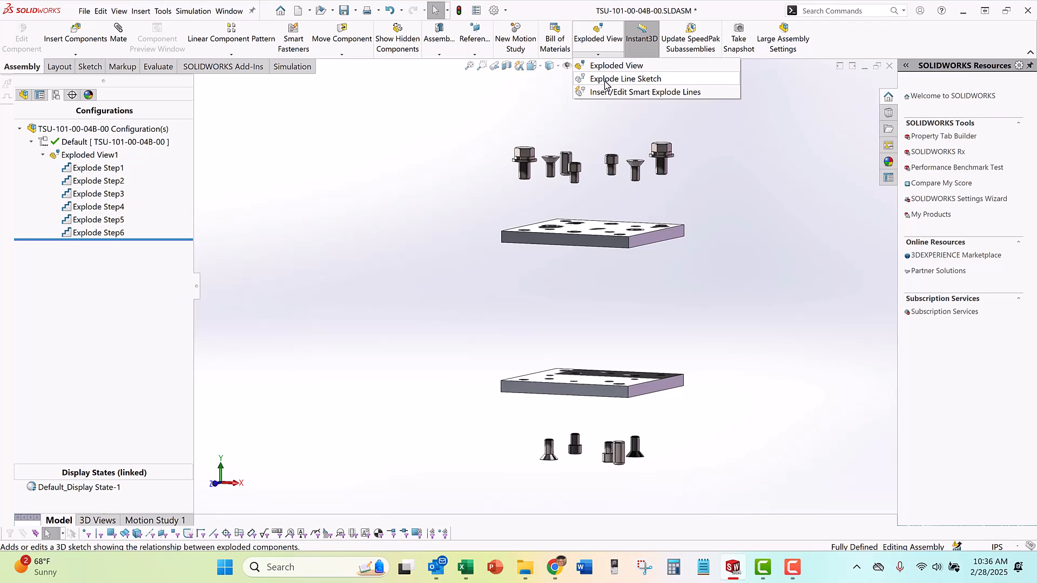
{"action": "left_click", "coordinate": [606, 84]}
{"action": "middle_click_drag", "start_coordinate": [527, 232], "coordinate": [529, 261]}
{"action": "scroll", "coordinate": [530, 236], "scroll_direction": "down", "scroll_amount": 3}
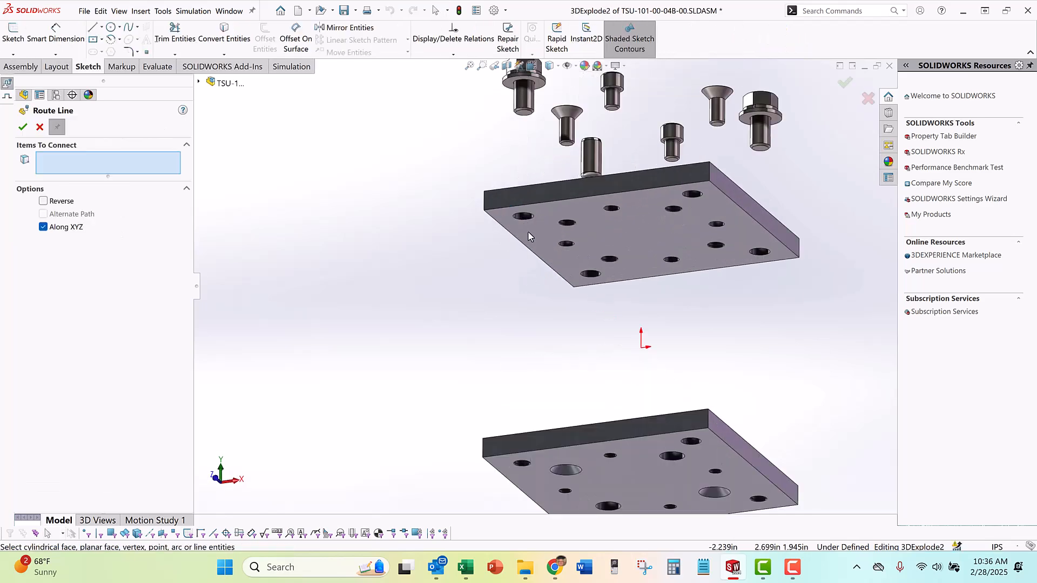
{"action": "scroll", "coordinate": [529, 236], "scroll_direction": "down", "scroll_amount": 5}
{"action": "left_click", "coordinate": [527, 203]}
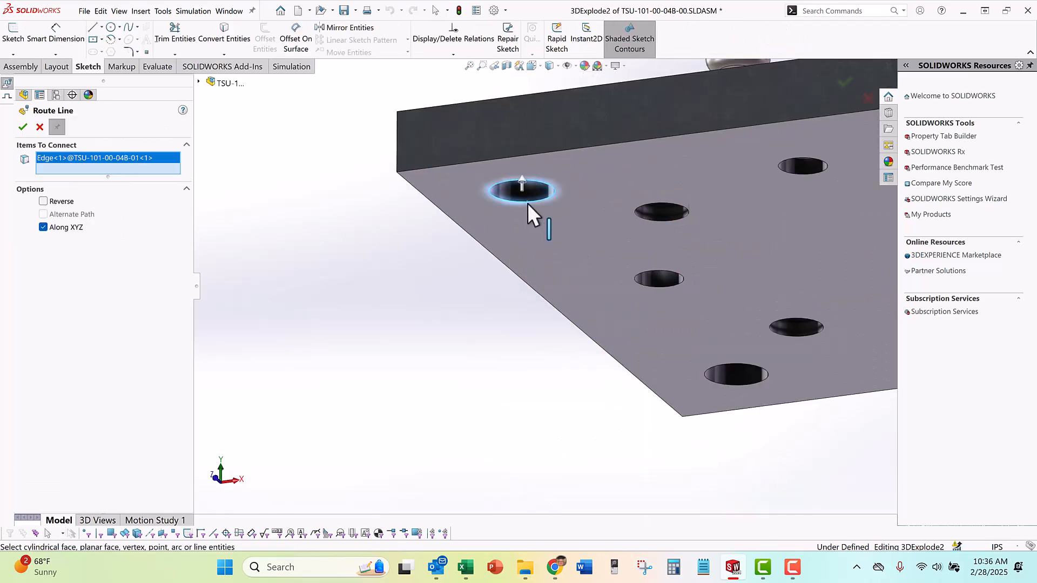
{"action": "left_click", "coordinate": [521, 183]}
Add the top edge of the bottom plate's matching front-left corner hole and accept the route line
{"action": "scroll", "coordinate": [486, 208], "scroll_direction": "up", "scroll_amount": 5}
{"action": "middle_click_drag", "start_coordinate": [520, 212], "coordinate": [528, 387]}
{"action": "scroll", "coordinate": [573, 392], "scroll_direction": "down", "scroll_amount": 8}
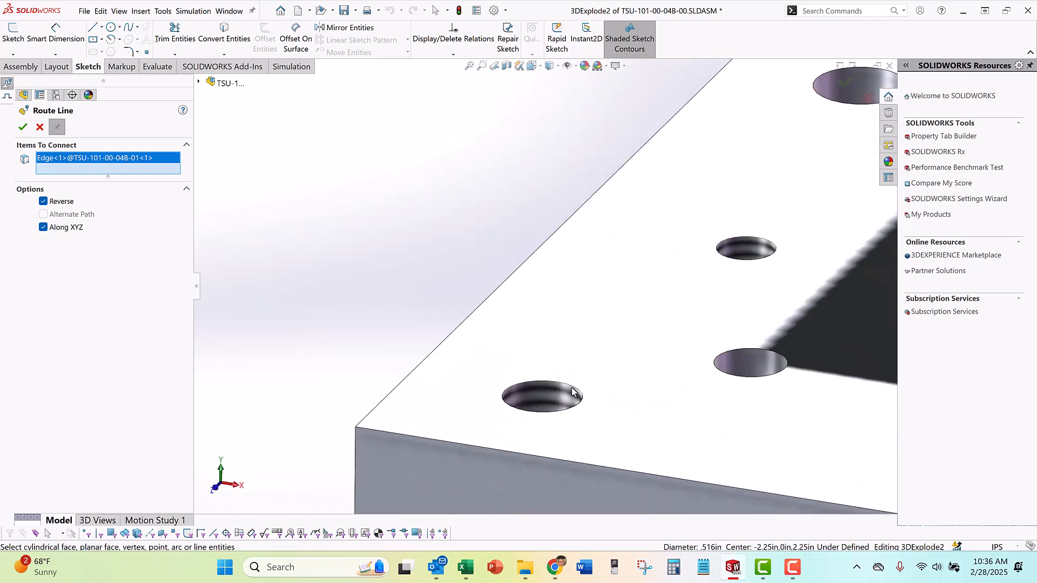
{"action": "left_click", "coordinate": [573, 394]}
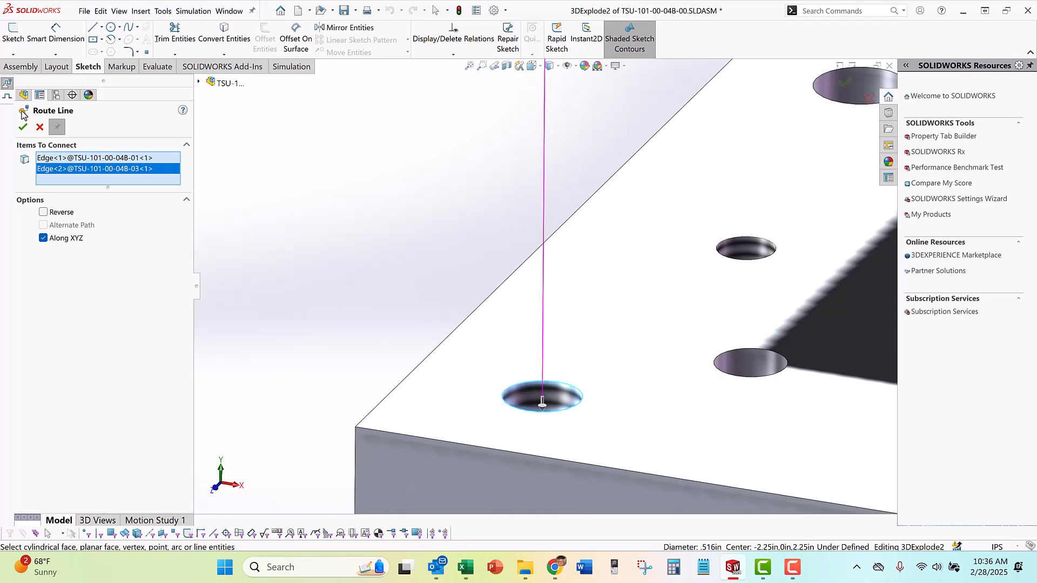
{"action": "left_click", "coordinate": [22, 128]}
Add the underside edge of the top plate's front-right dowel hole as a new route line's start, reversing its direction to point down
{"action": "scroll", "coordinate": [366, 215], "scroll_direction": "up", "scroll_amount": 5}
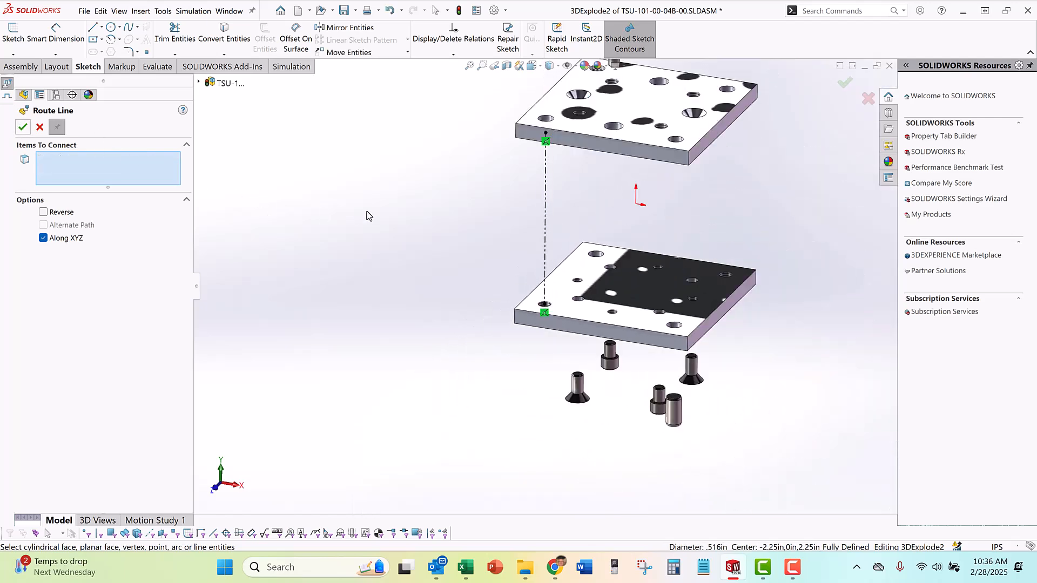
{"action": "middle_click_drag", "start_coordinate": [386, 224], "coordinate": [220, 196]}
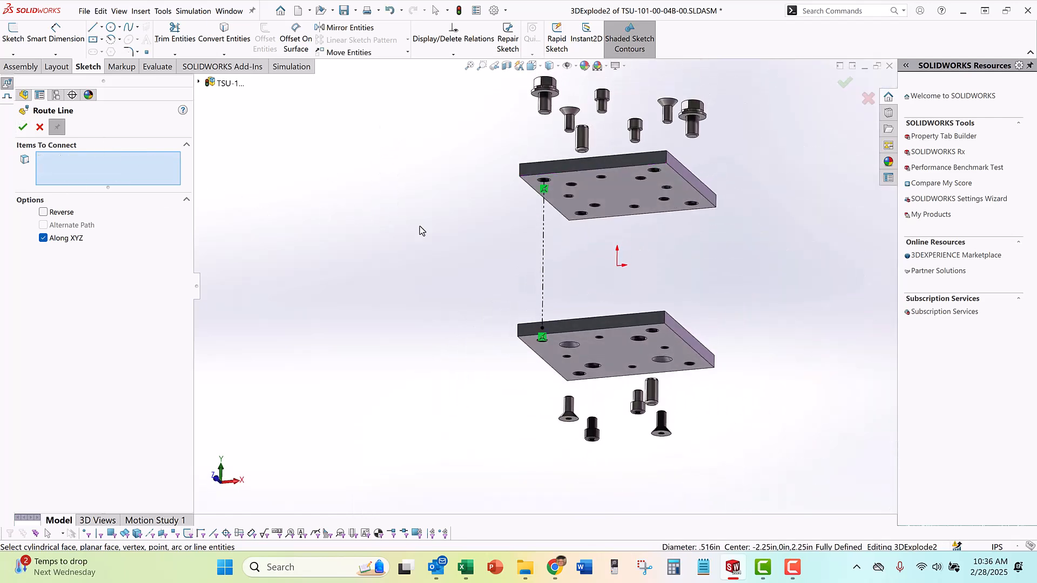
{"action": "scroll", "coordinate": [625, 213], "scroll_direction": "down", "scroll_amount": 6}
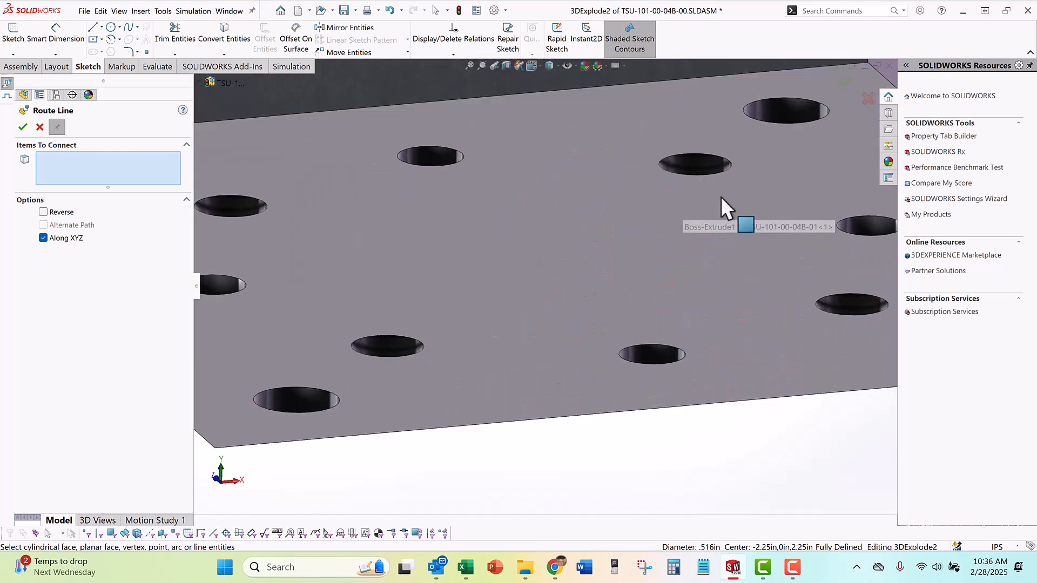
{"action": "left_click", "coordinate": [779, 123]}
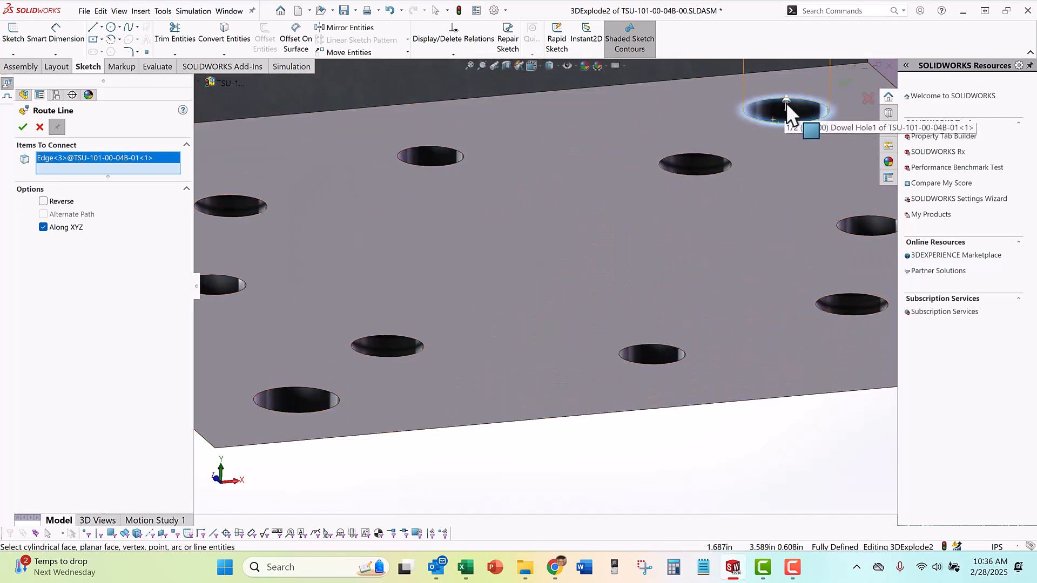
Add the top edge of the bottom plate's front-right corner hole and accept the second route line
{"action": "scroll", "coordinate": [699, 189], "scroll_direction": "up", "scroll_amount": 6}
{"action": "middle_click_drag", "start_coordinate": [646, 229], "coordinate": [647, 326]}
{"action": "scroll", "coordinate": [647, 325], "scroll_direction": "up", "scroll_amount": 3}
{"action": "scroll", "coordinate": [583, 354], "scroll_direction": "down", "scroll_amount": 8}
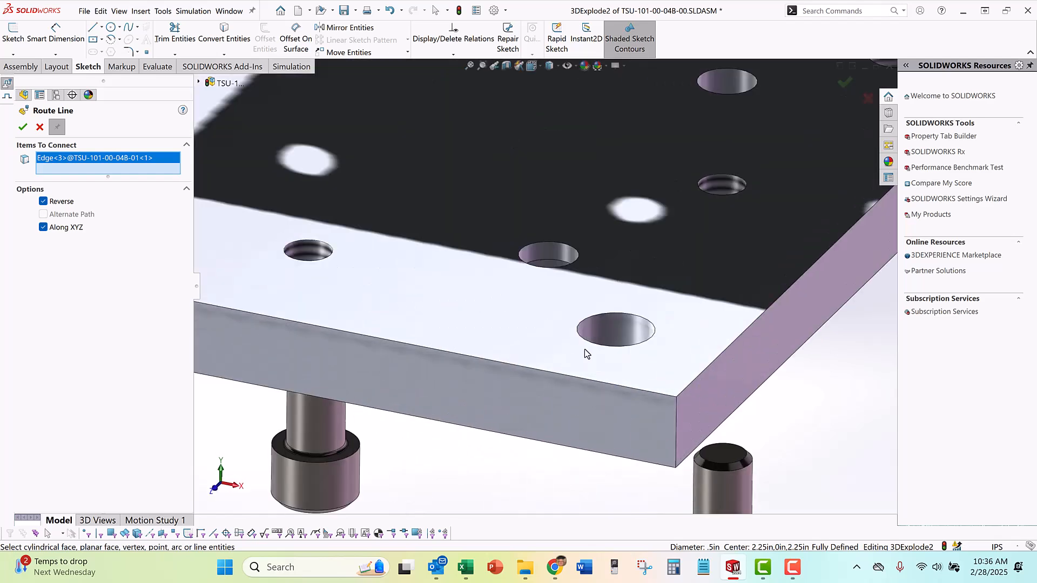
{"action": "left_click", "coordinate": [602, 346]}
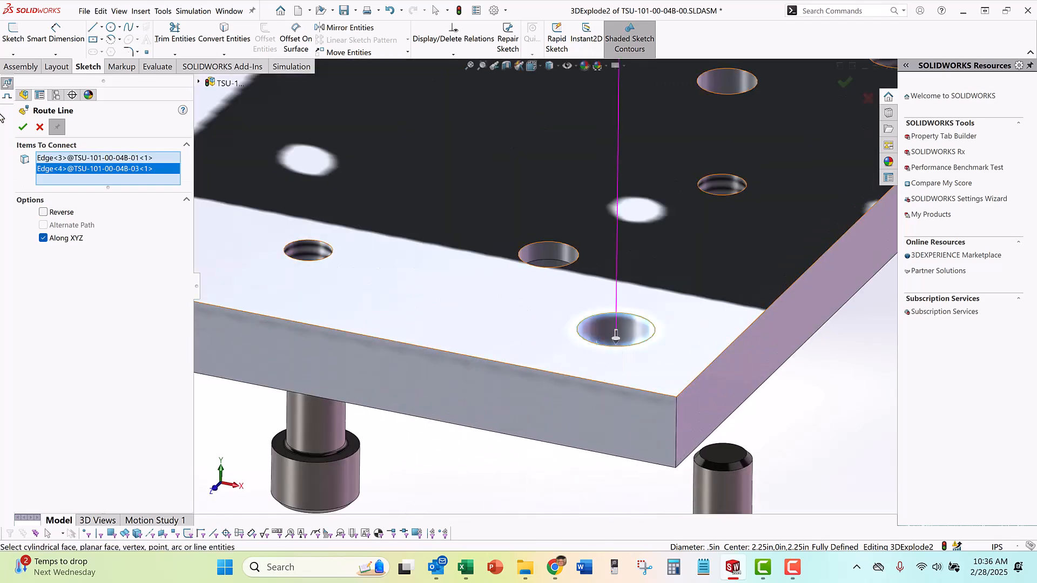
{"action": "left_click", "coordinate": [21, 129]}
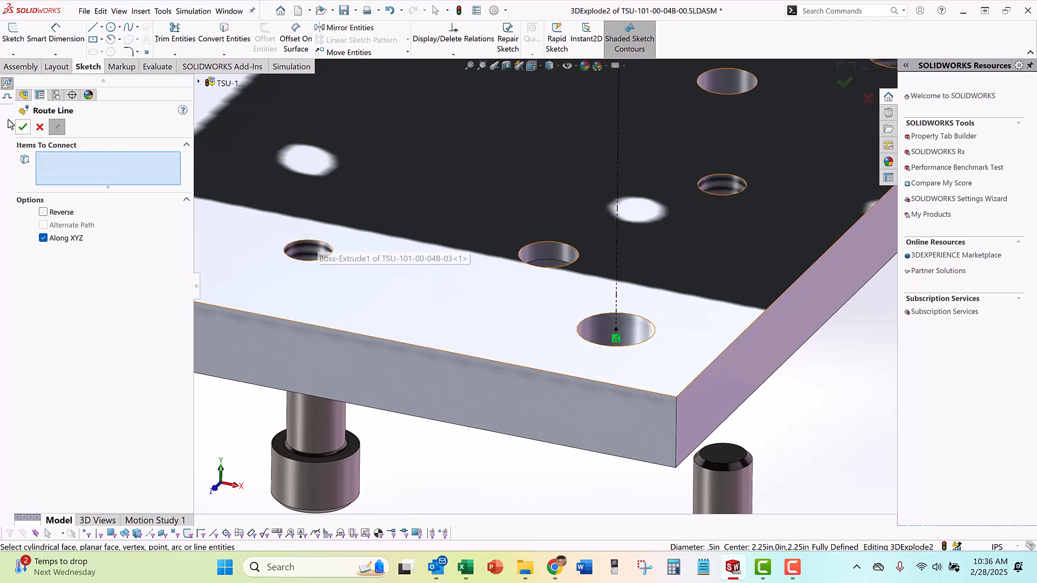
Add the underside edge of the top plate's back-left corner hole, beneath the dowel pin, and reverse its direction to point down
{"action": "scroll", "coordinate": [372, 238], "scroll_direction": "up", "scroll_amount": 8}
{"action": "middle_click_drag", "start_coordinate": [424, 221], "coordinate": [438, 156]}
{"action": "scroll", "coordinate": [458, 127], "scroll_direction": "up", "scroll_amount": 3}
{"action": "scroll", "coordinate": [561, 197], "scroll_direction": "down", "scroll_amount": 6}
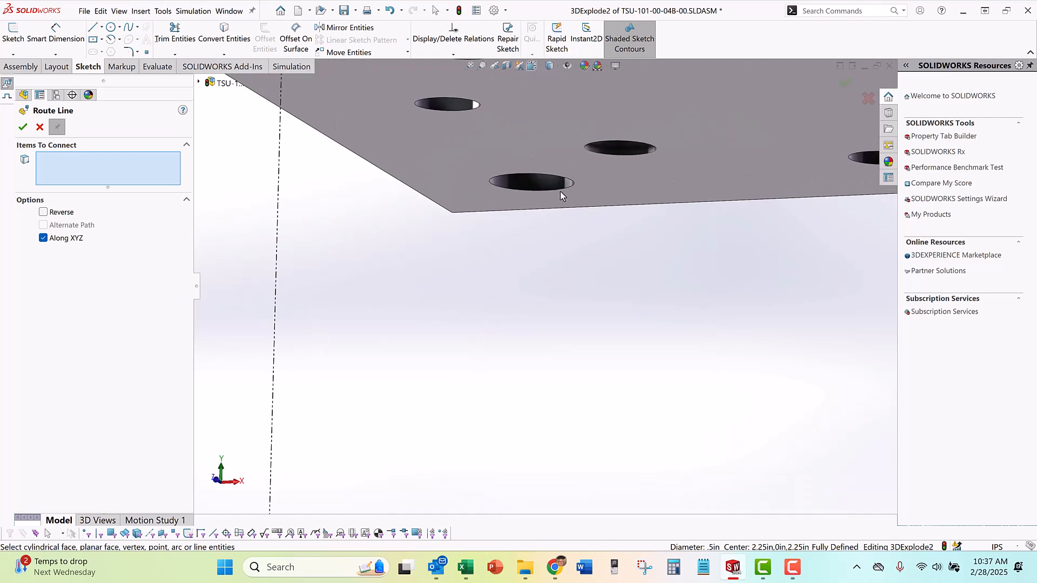
{"action": "left_click", "coordinate": [565, 178]}
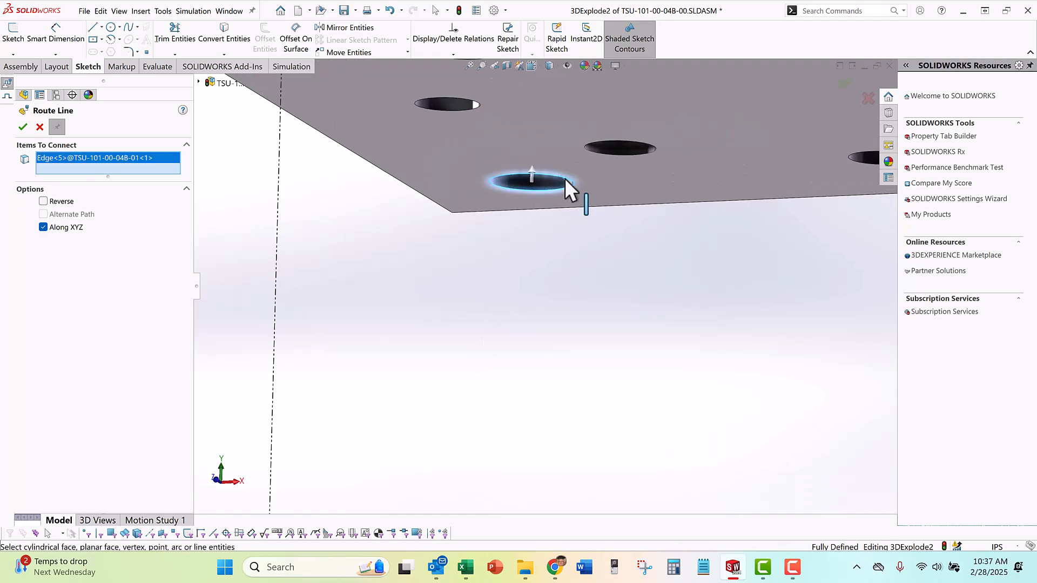
{"action": "left_click", "coordinate": [532, 174]}
Connect the route to the top edge of the bottom plate's back-left corner hole, removing the mis-picked plate face, and accept the line
{"action": "scroll", "coordinate": [493, 241], "scroll_direction": "up", "scroll_amount": 8}
{"action": "middle_click_drag", "start_coordinate": [530, 287], "coordinate": [564, 369]}
{"action": "scroll", "coordinate": [498, 412], "scroll_direction": "down", "scroll_amount": 6}
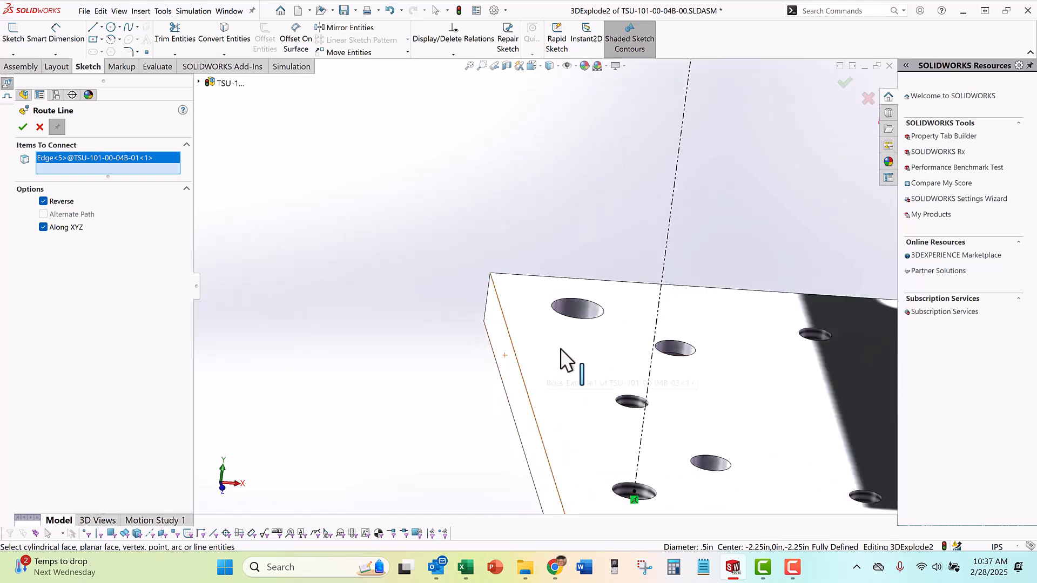
{"action": "left_click", "coordinate": [575, 319]}
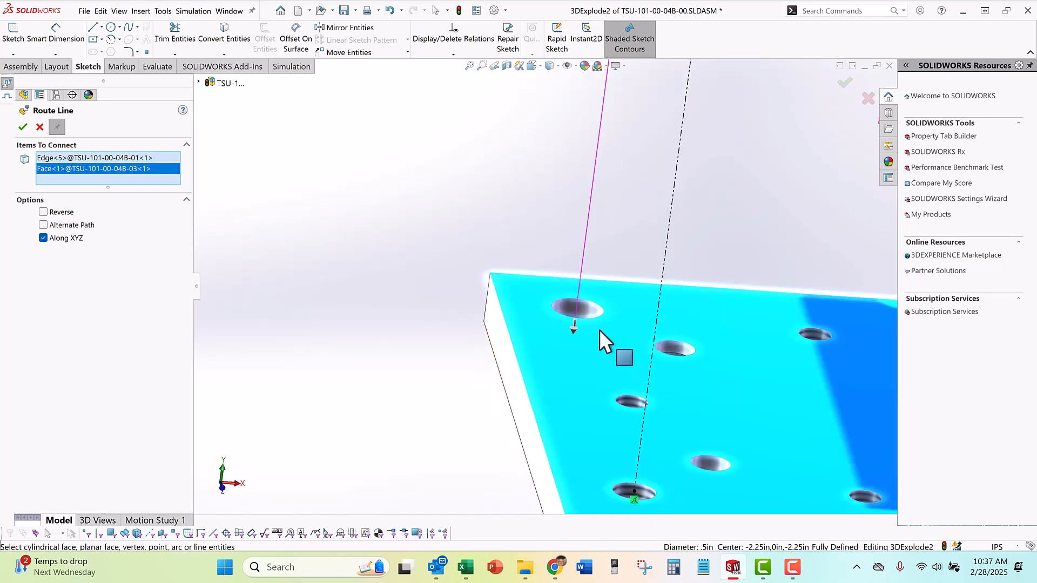
{"action": "right_click", "coordinate": [93, 173]}
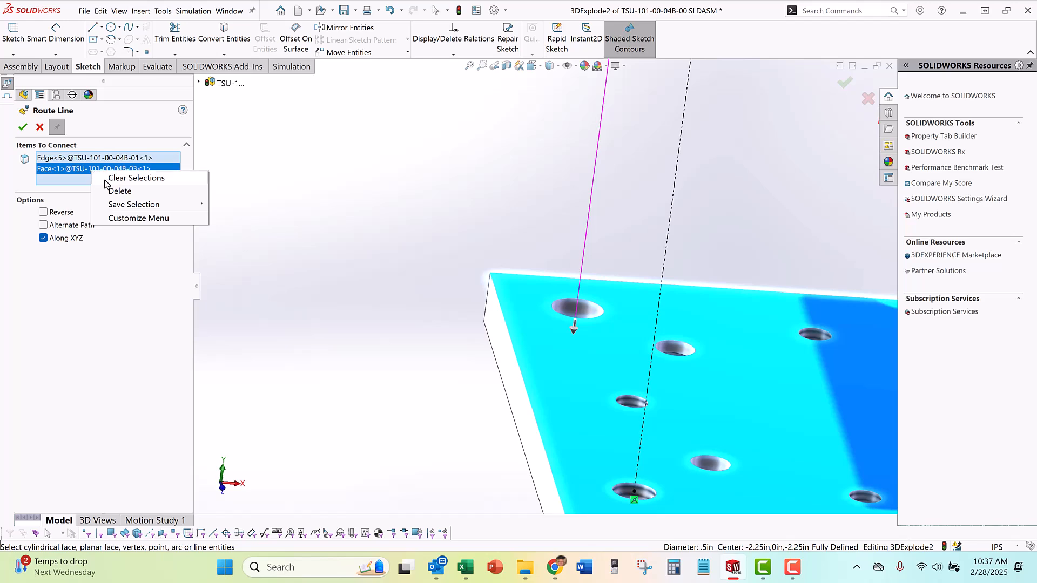
{"action": "left_click", "coordinate": [119, 191]}
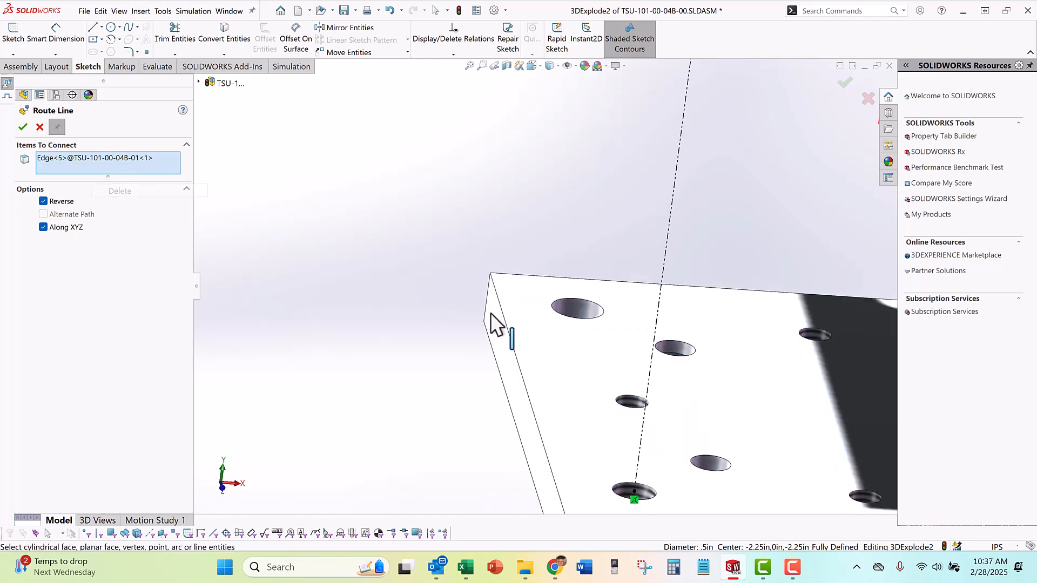
{"action": "left_click", "coordinate": [564, 308]}
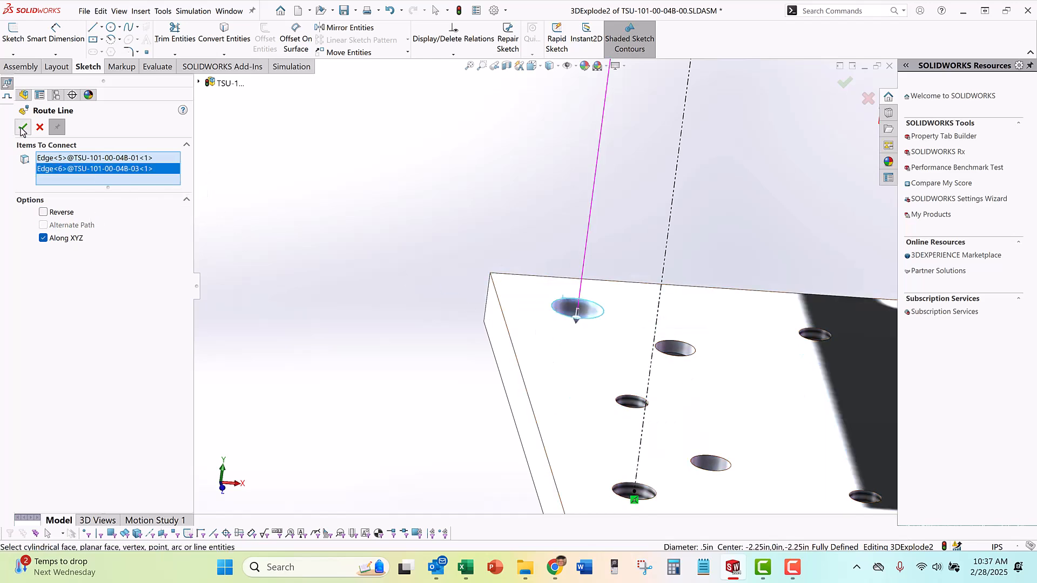
{"action": "left_click", "coordinate": [22, 129]}
Start a route line at the underside edge of the top plate's back-right corner hole and reverse its direction to point down
{"action": "scroll", "coordinate": [314, 228], "scroll_direction": "up", "scroll_amount": 8}
{"action": "middle_click_drag", "start_coordinate": [488, 236], "coordinate": [456, 125]}
{"action": "scroll", "coordinate": [615, 213], "scroll_direction": "down", "scroll_amount": 3}
{"action": "scroll", "coordinate": [615, 212], "scroll_direction": "down", "scroll_amount": 3}
{"action": "left_click", "coordinate": [700, 286]}
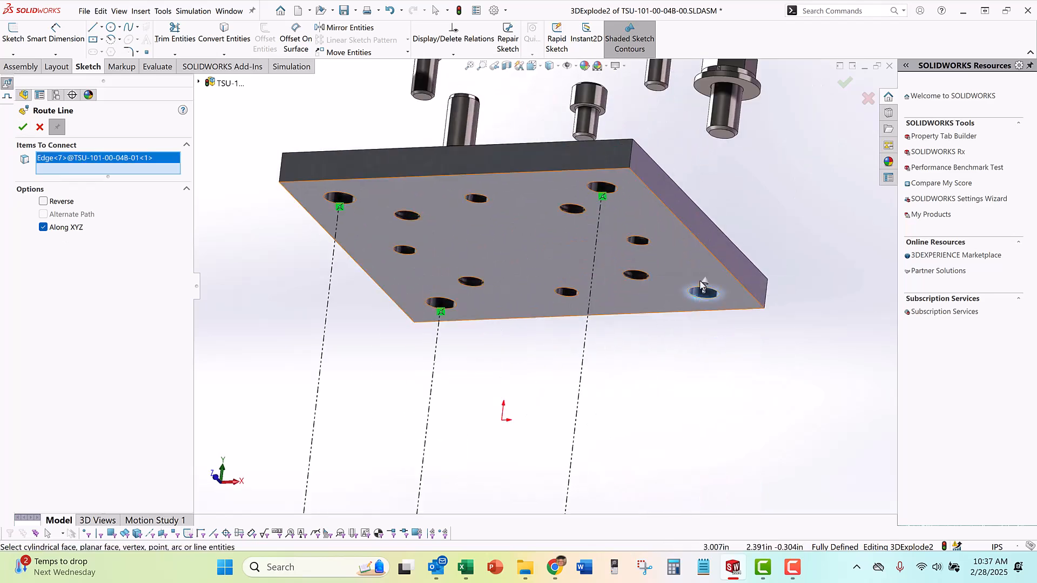
{"action": "left_click", "coordinate": [703, 283]}
Connect the route to the top edge of the bottom plate's back-right corner hole and accept the line
{"action": "scroll", "coordinate": [593, 279], "scroll_direction": "up", "scroll_amount": 5}
{"action": "middle_click_drag", "start_coordinate": [593, 279], "coordinate": [590, 381]}
{"action": "scroll", "coordinate": [556, 357], "scroll_direction": "down", "scroll_amount": 3}
{"action": "scroll", "coordinate": [550, 351], "scroll_direction": "down", "scroll_amount": 4}
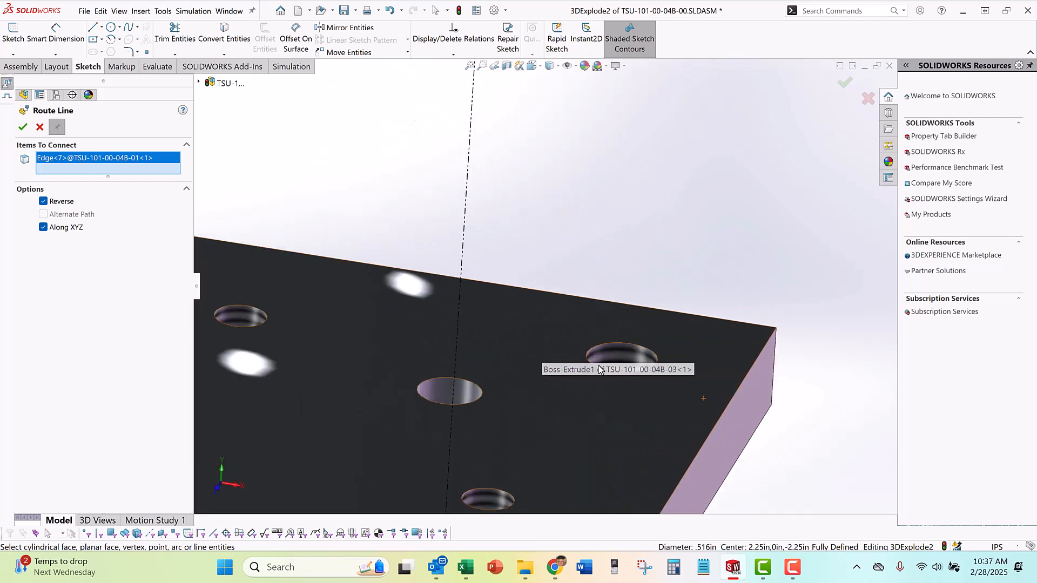
{"action": "left_click", "coordinate": [609, 345]}
{"action": "scroll", "coordinate": [464, 289], "scroll_direction": "up", "scroll_amount": 3}
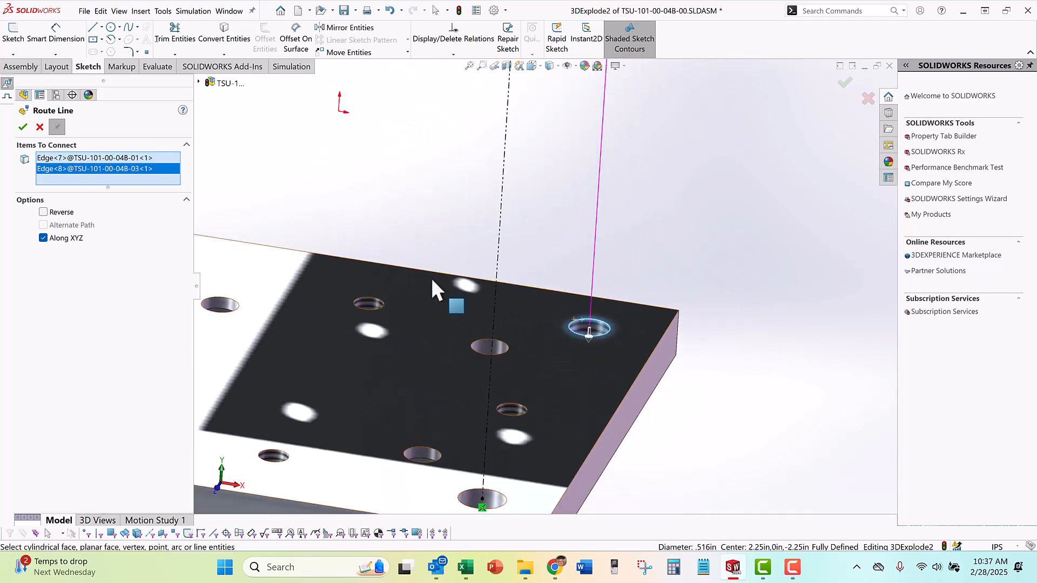
{"action": "left_click", "coordinate": [26, 127]}
Start a route line at the bottom end edge of the front-left hex bolt and reverse its direction to point down
{"action": "scroll", "coordinate": [489, 216], "scroll_direction": "up", "scroll_amount": 8}
{"action": "middle_click_drag", "start_coordinate": [489, 211], "coordinate": [486, 189]}
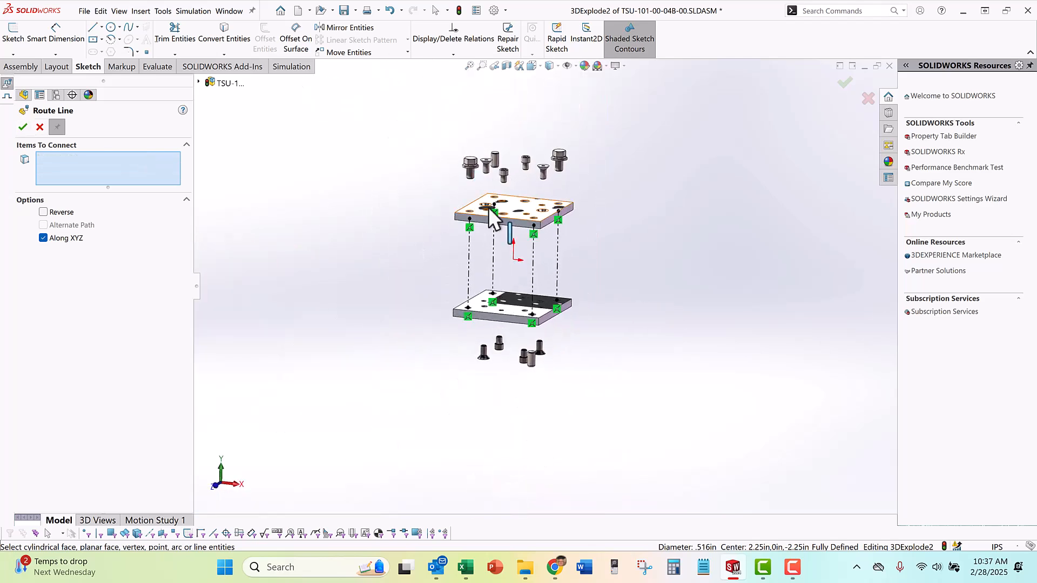
{"action": "scroll", "coordinate": [493, 223], "scroll_direction": "down", "scroll_amount": 3}
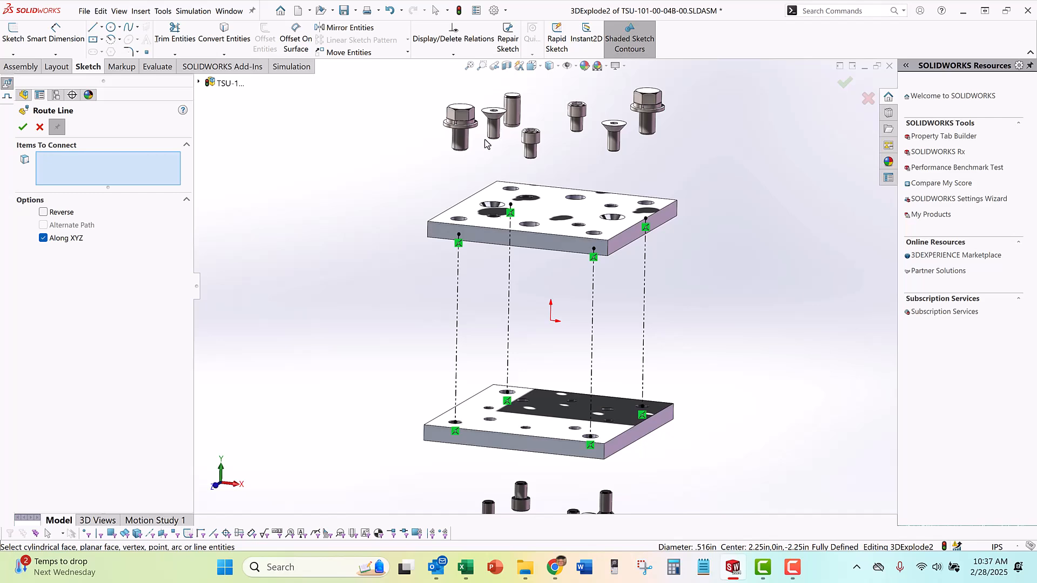
{"action": "middle_click_drag", "start_coordinate": [460, 173], "coordinate": [633, 171]}
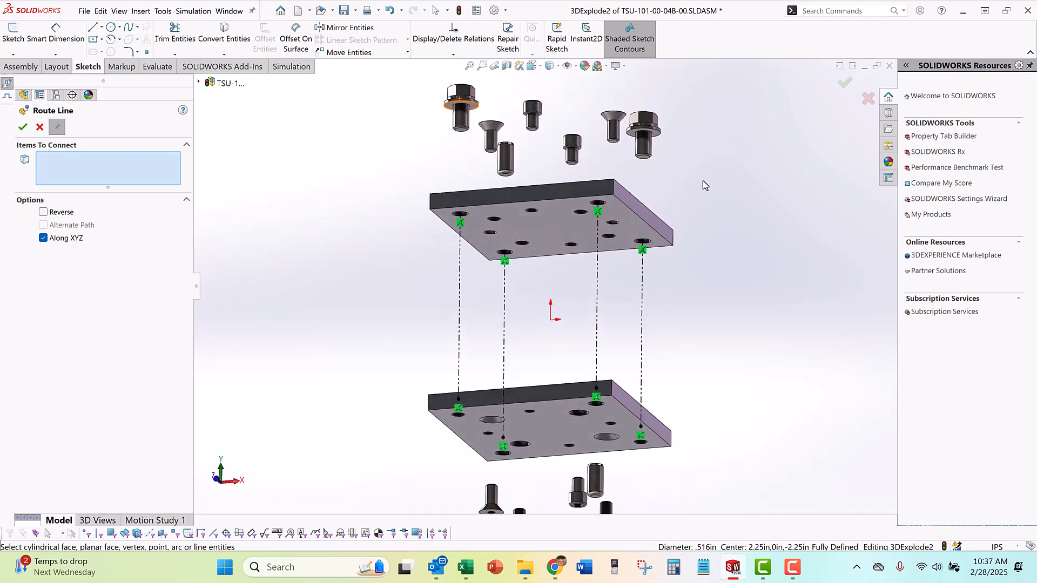
{"action": "scroll", "coordinate": [460, 129], "scroll_direction": "down", "scroll_amount": 3}
{"action": "scroll", "coordinate": [518, 210], "scroll_direction": "down", "scroll_amount": 3}
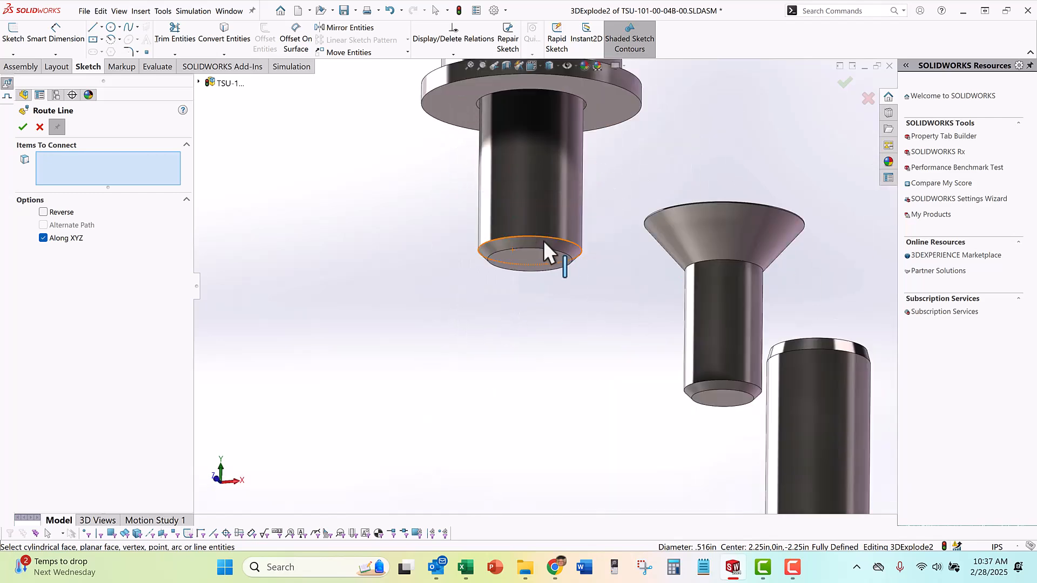
{"action": "left_click", "coordinate": [537, 248]}
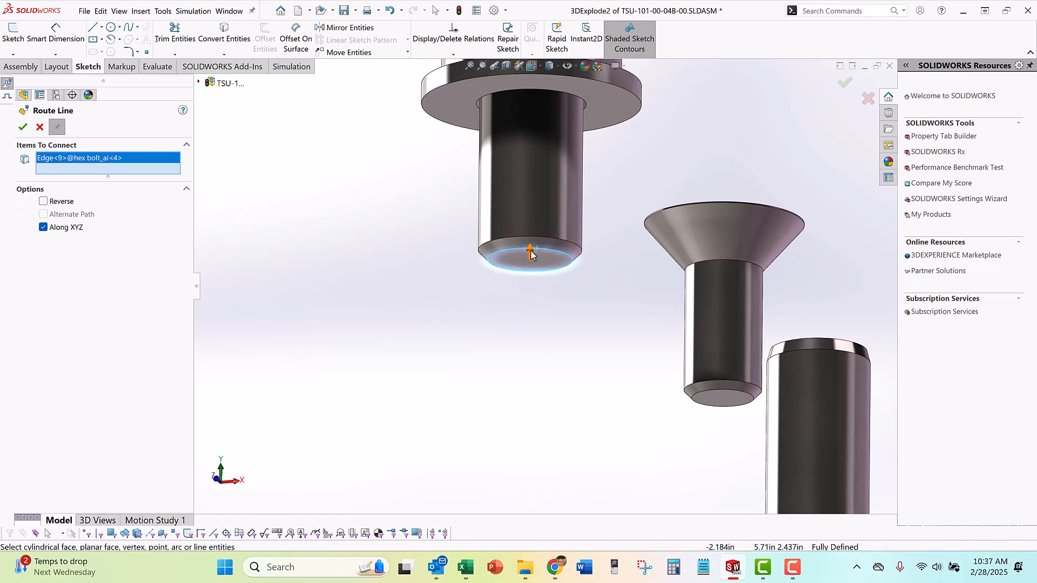
Connect the hex bolt's route to the top edge of the top plate's front-left corner hole and accept the line
{"action": "scroll", "coordinate": [486, 248], "scroll_direction": "up", "scroll_amount": 3}
{"action": "scroll", "coordinate": [473, 250], "scroll_direction": "up", "scroll_amount": 3}
{"action": "middle_click_drag", "start_coordinate": [514, 277], "coordinate": [520, 405]}
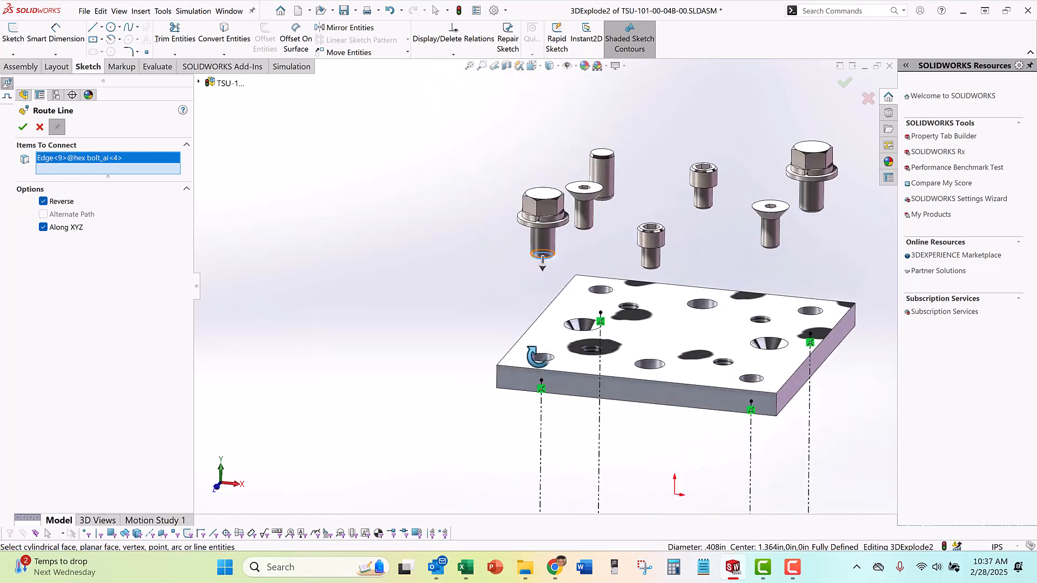
{"action": "scroll", "coordinate": [551, 350], "scroll_direction": "down", "scroll_amount": 3}
{"action": "left_click", "coordinate": [557, 321]}
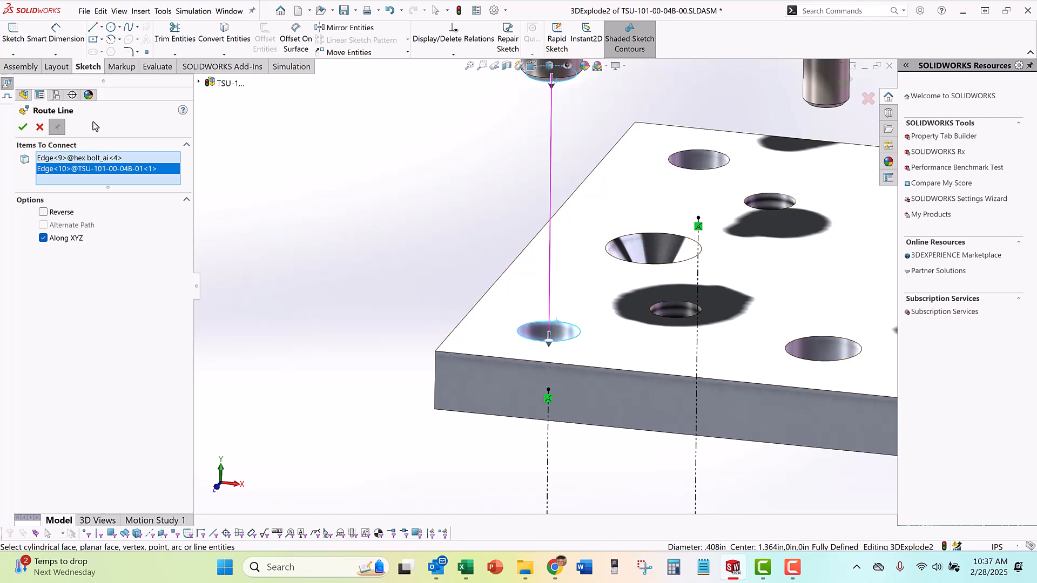
{"action": "left_click", "coordinate": [25, 128]}
Add the bottom end edge of the back-right hex bolt as a route line's start, reversed to point down
{"action": "scroll", "coordinate": [486, 240], "scroll_direction": "up", "scroll_amount": 5}
{"action": "middle_click_drag", "start_coordinate": [746, 260], "coordinate": [764, 136]}
{"action": "scroll", "coordinate": [685, 213], "scroll_direction": "down", "scroll_amount": 5}
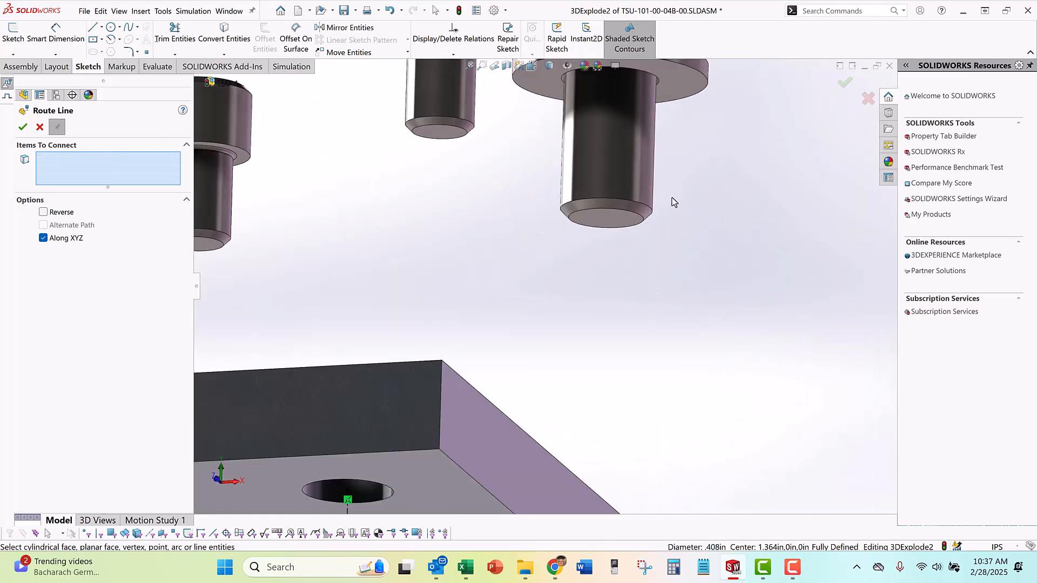
{"action": "left_click", "coordinate": [618, 210]}
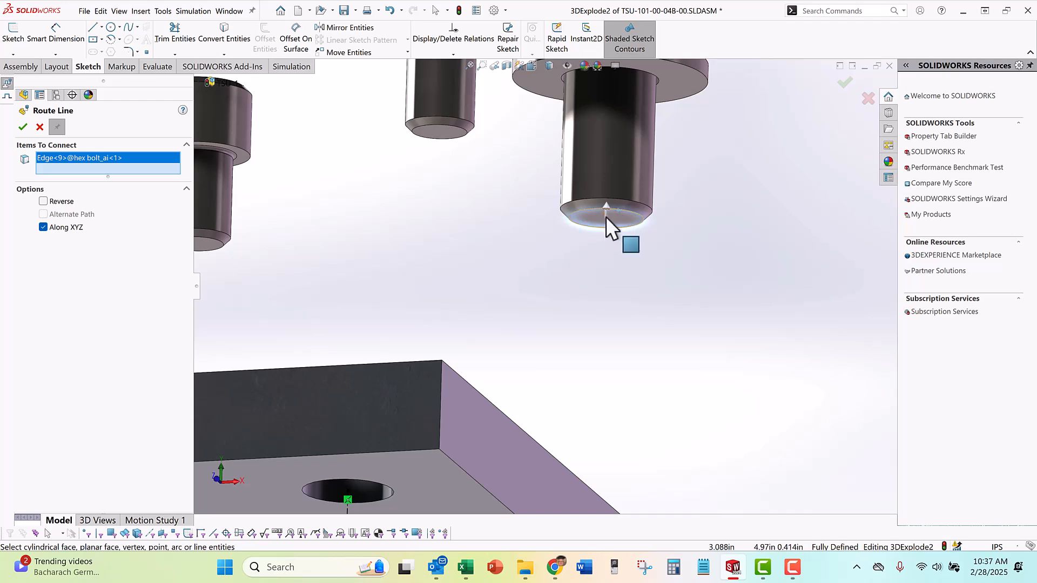
{"action": "scroll", "coordinate": [607, 209], "scroll_direction": "down", "scroll_amount": 3}
{"action": "left_click", "coordinate": [598, 205]}
Connect this bolt's route to the top edge of the top plate's back-right corner hole and accept the line
{"action": "scroll", "coordinate": [578, 246], "scroll_direction": "up", "scroll_amount": 5}
{"action": "middle_click_drag", "start_coordinate": [554, 264], "coordinate": [551, 352]}
{"action": "left_click", "coordinate": [548, 398]}
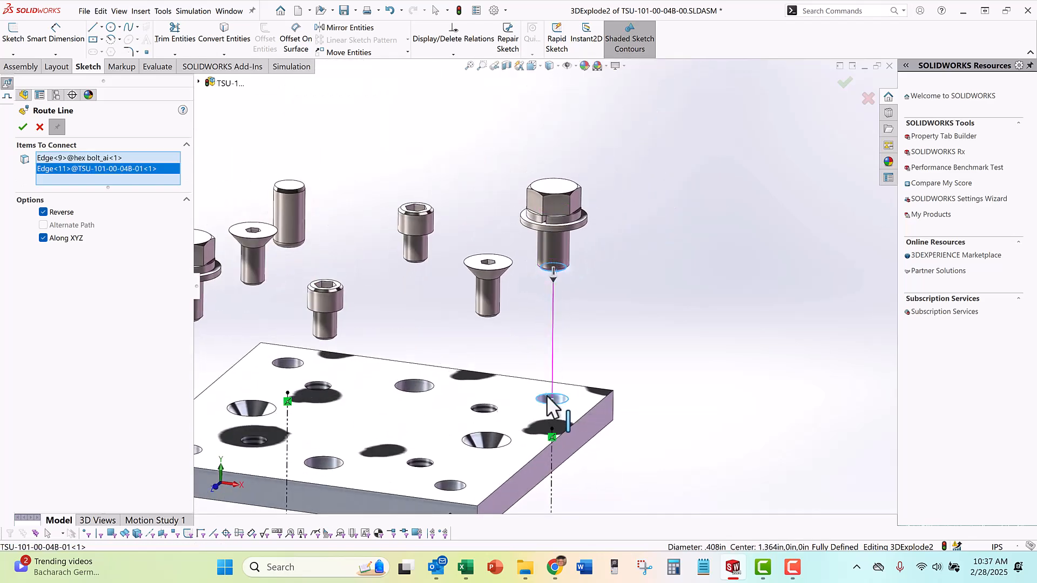
{"action": "left_click", "coordinate": [22, 128]}
Start a route line at the bottom end edge of the dowel pin above the top plate's back-left corner
{"action": "scroll", "coordinate": [413, 247], "scroll_direction": "up", "scroll_amount": 3}
{"action": "middle_click_drag", "start_coordinate": [380, 257], "coordinate": [405, 171]}
{"action": "scroll", "coordinate": [381, 317], "scroll_direction": "down", "scroll_amount": 5}
{"action": "scroll", "coordinate": [462, 394], "scroll_direction": "down", "scroll_amount": 4}
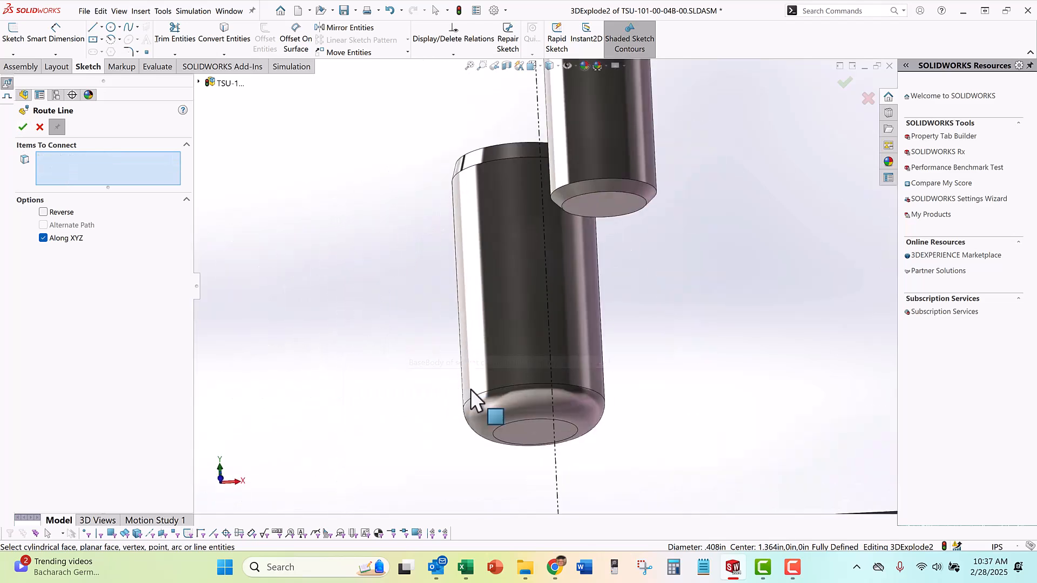
{"action": "left_click", "coordinate": [526, 429]}
Connect the dowel pin's route to the top edge of the top plate's back-left corner hole and accept the line
{"action": "scroll", "coordinate": [335, 336], "scroll_direction": "up", "scroll_amount": 9}
{"action": "middle_click_drag", "start_coordinate": [540, 316], "coordinate": [556, 384]}
{"action": "scroll", "coordinate": [520, 306], "scroll_direction": "down", "scroll_amount": 5}
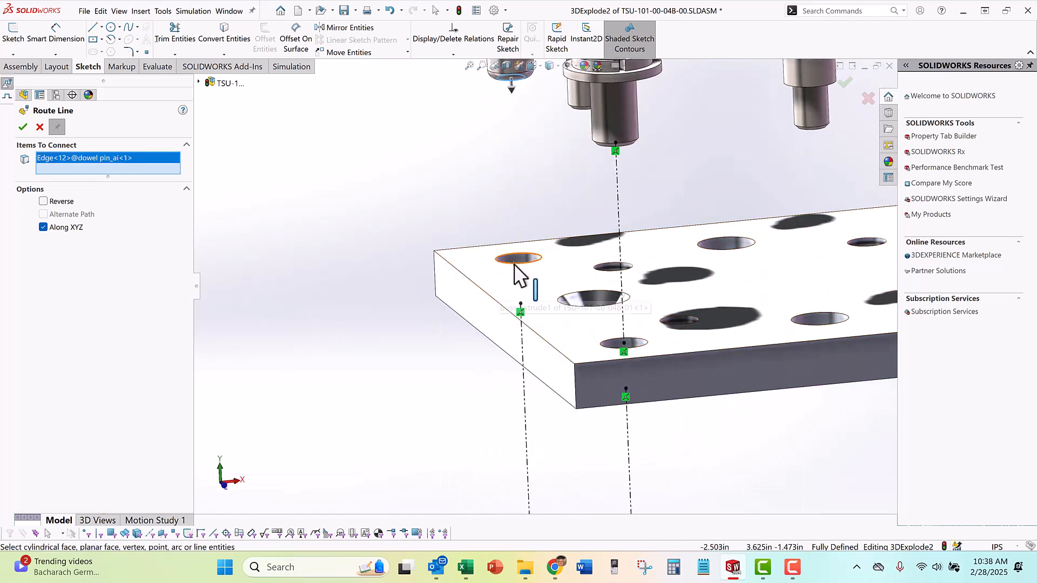
{"action": "left_click", "coordinate": [520, 260]}
{"action": "left_click", "coordinate": [21, 128]}
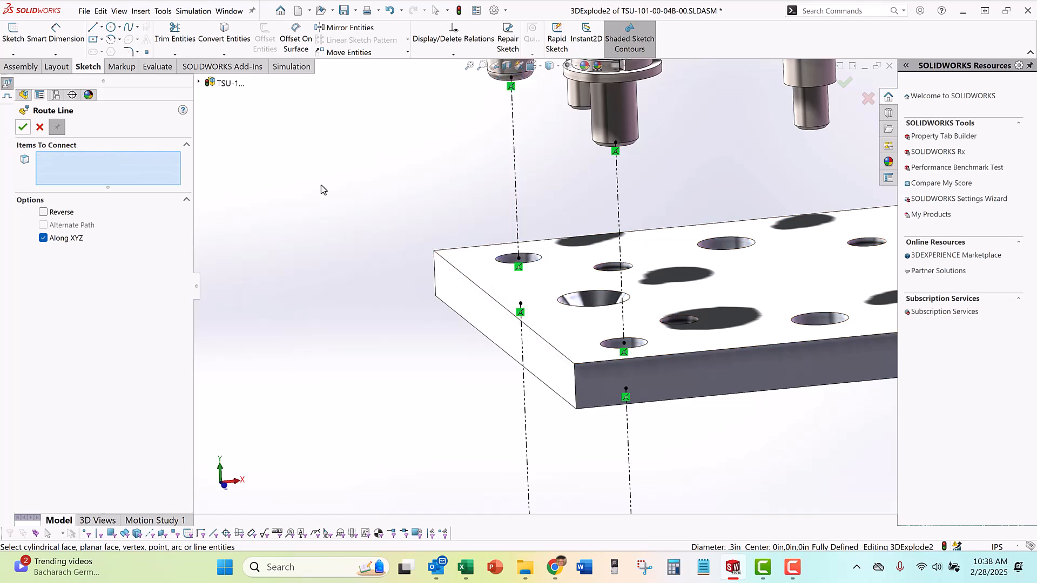
Finish the Route Line command with the drawn explode lines kept
{"action": "scroll", "coordinate": [648, 286], "scroll_direction": "up", "scroll_amount": 5}
{"action": "middle_click_drag", "start_coordinate": [632, 273], "coordinate": [563, 242]}
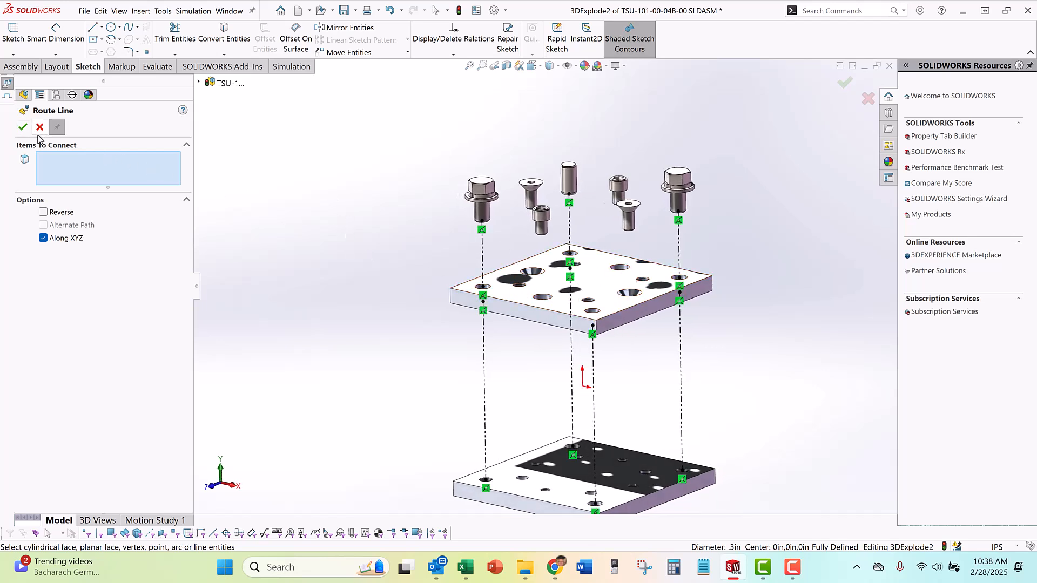
{"action": "left_click", "coordinate": [23, 127]}
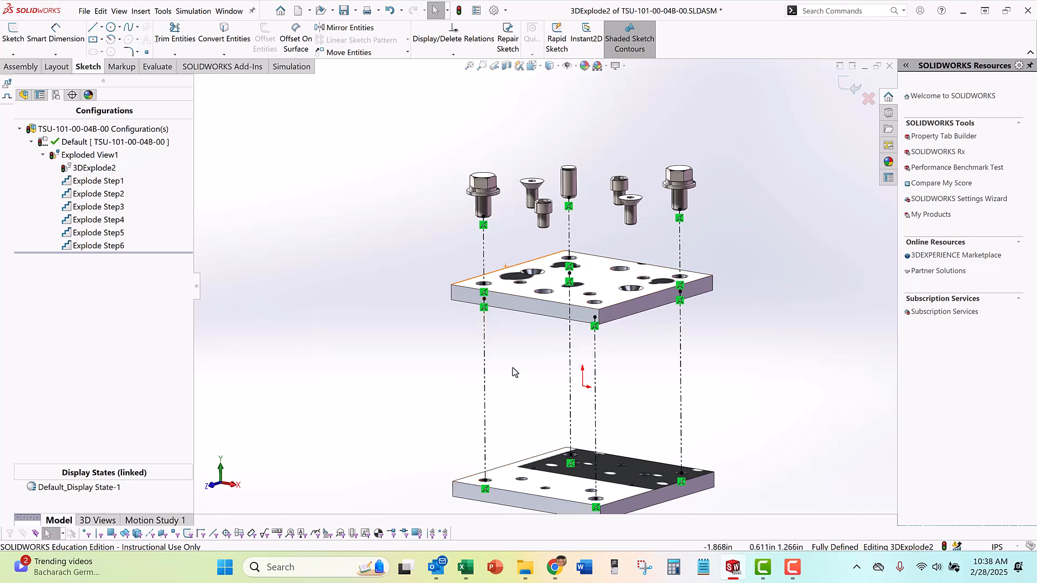
Examine the explode lines and the hardware above and below the plates that has no route line yet
{"action": "scroll", "coordinate": [513, 366], "scroll_direction": "up", "scroll_amount": 2}
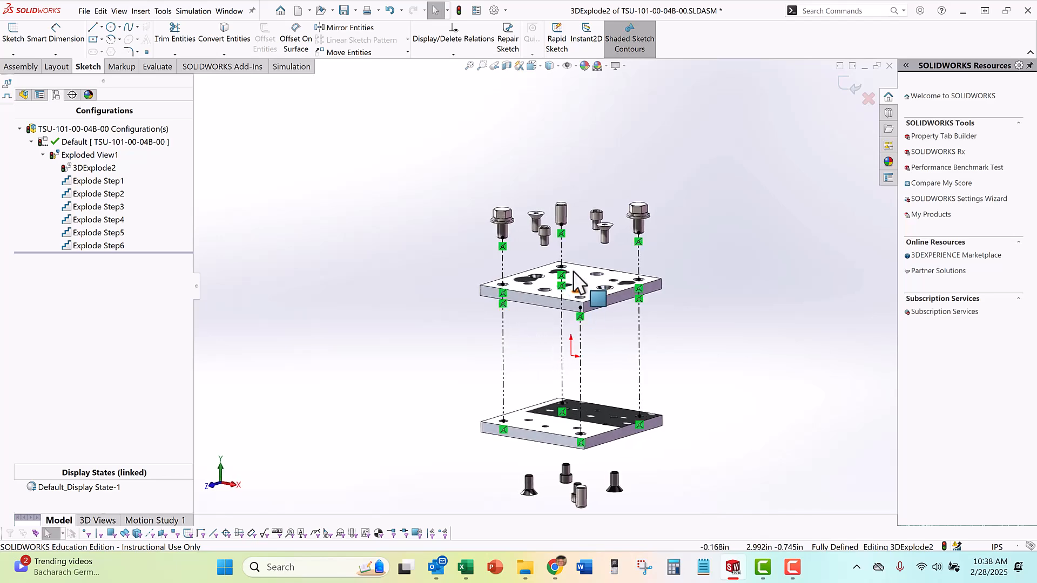
{"action": "scroll", "coordinate": [540, 239], "scroll_direction": "down", "scroll_amount": 5}
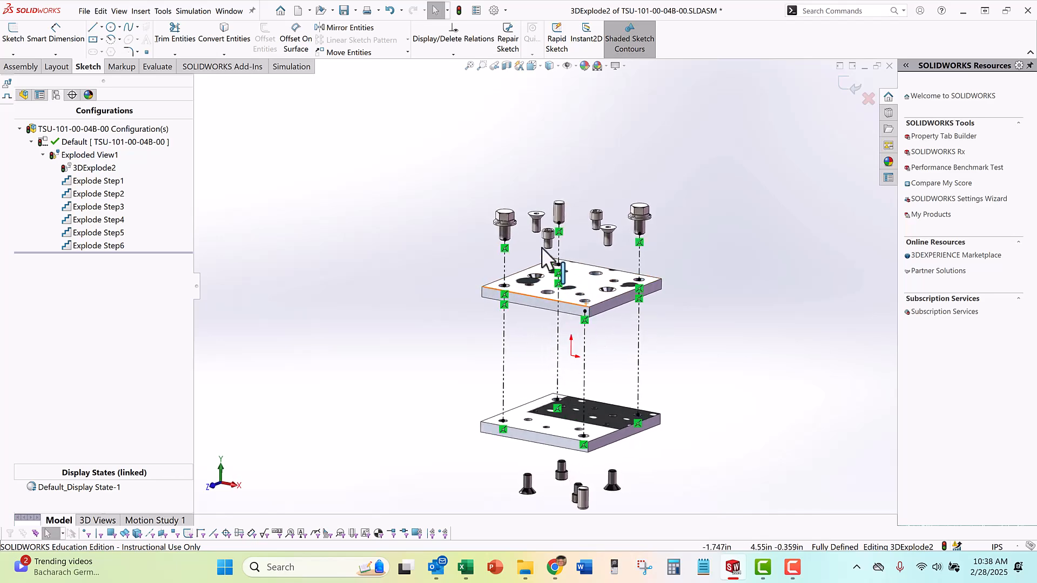
{"action": "scroll", "coordinate": [561, 279], "scroll_direction": "up", "scroll_amount": 5}
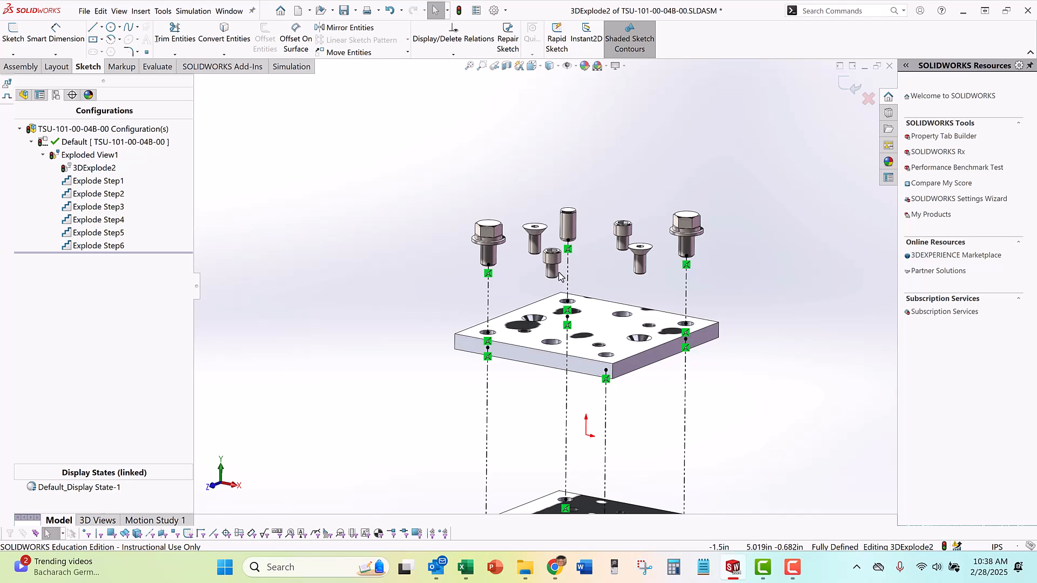
{"action": "scroll", "coordinate": [552, 351], "scroll_direction": "up", "scroll_amount": 3}
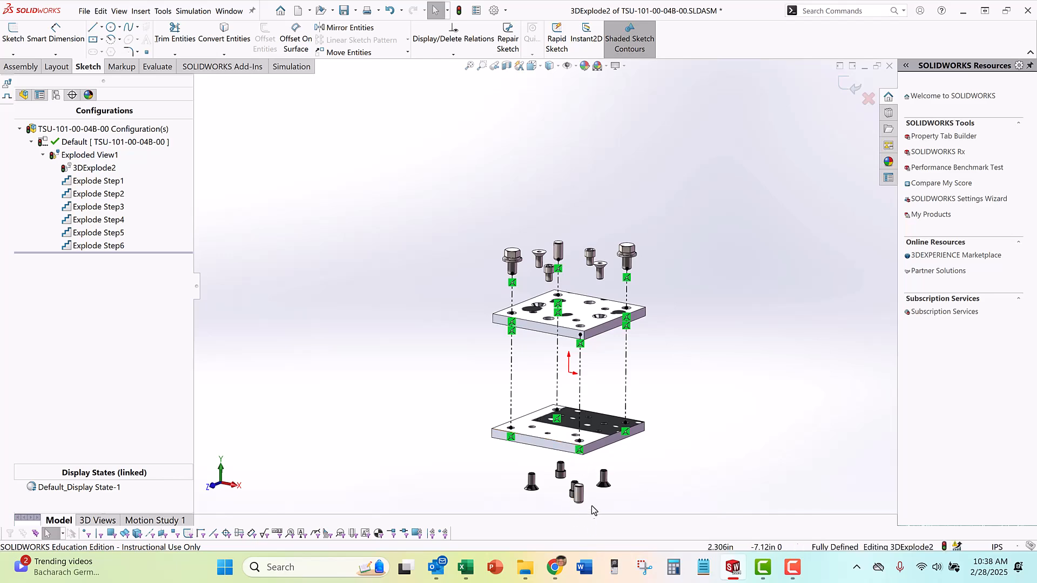
{"action": "scroll", "coordinate": [559, 434], "scroll_direction": "down", "scroll_amount": 5}
{"action": "scroll", "coordinate": [559, 434], "scroll_direction": "up", "scroll_amount": 6}
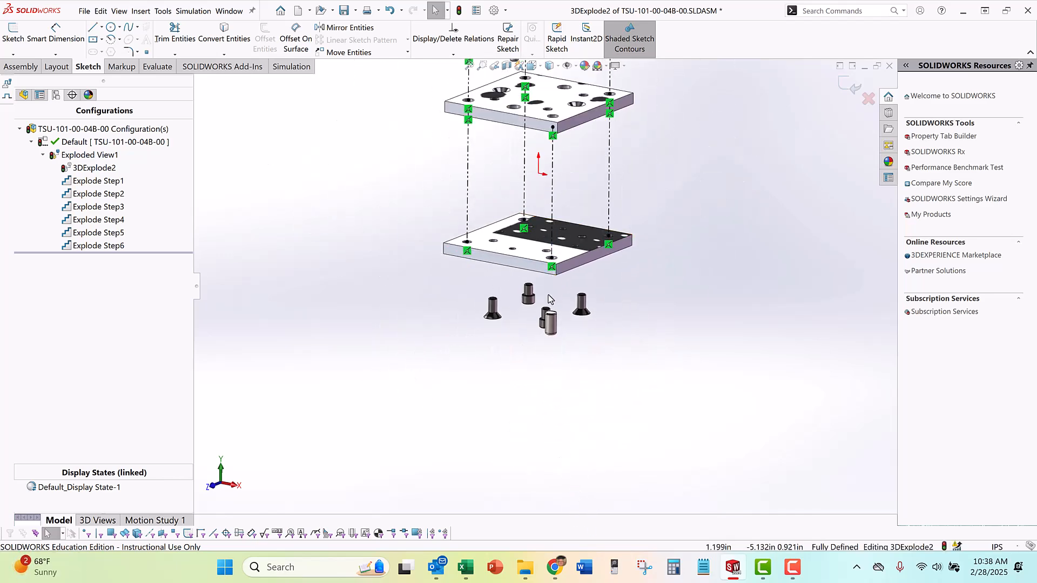
{"action": "scroll", "coordinate": [483, 303], "scroll_direction": "down", "scroll_amount": 2}
{"action": "scroll", "coordinate": [646, 229], "scroll_direction": "up", "scroll_amount": 4}
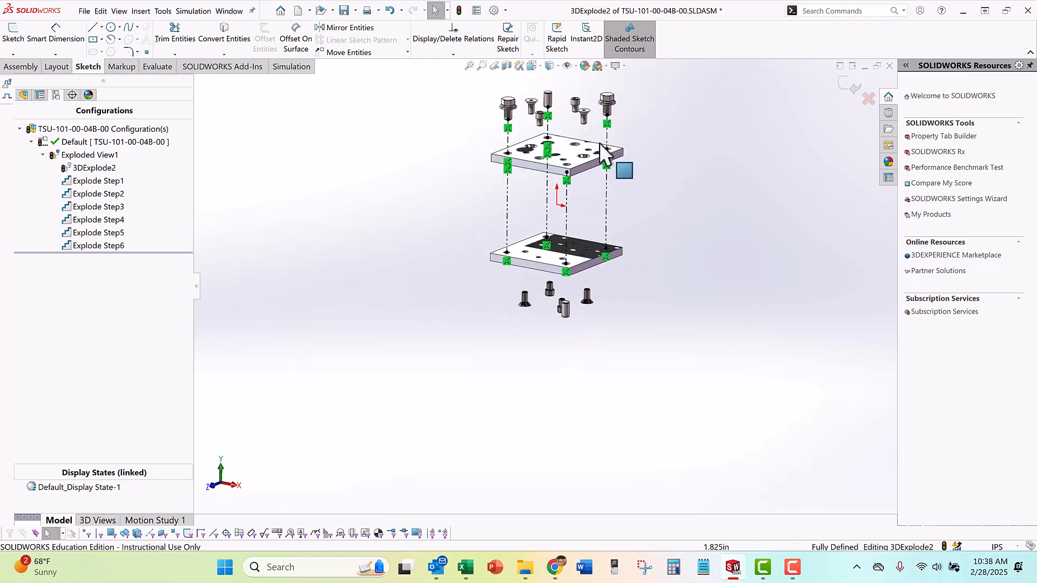
{"action": "scroll", "coordinate": [576, 97], "scroll_direction": "down", "scroll_amount": 4}
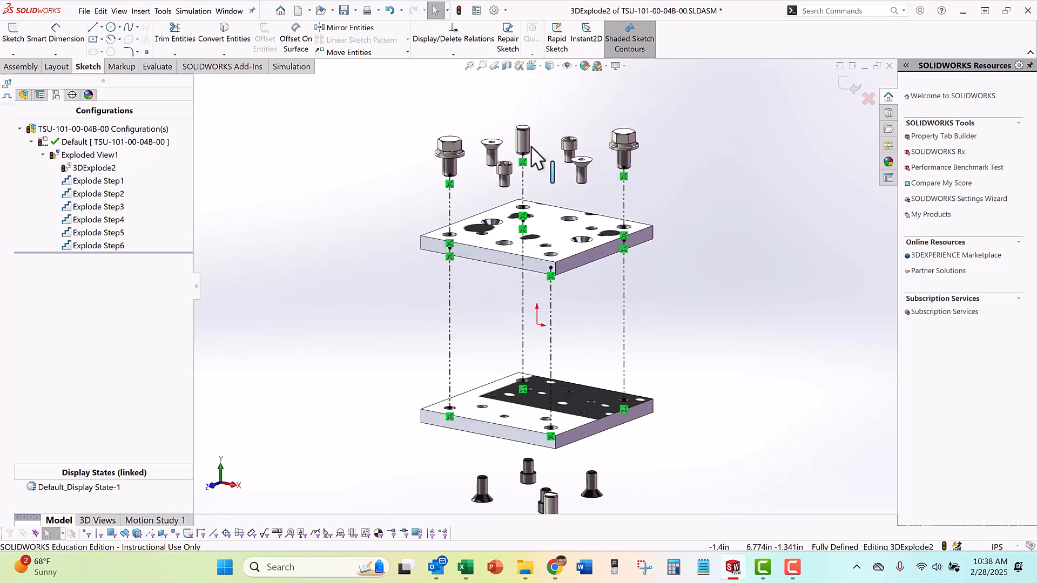
{"action": "middle_click_drag", "start_coordinate": [569, 240], "coordinate": [570, 238]}
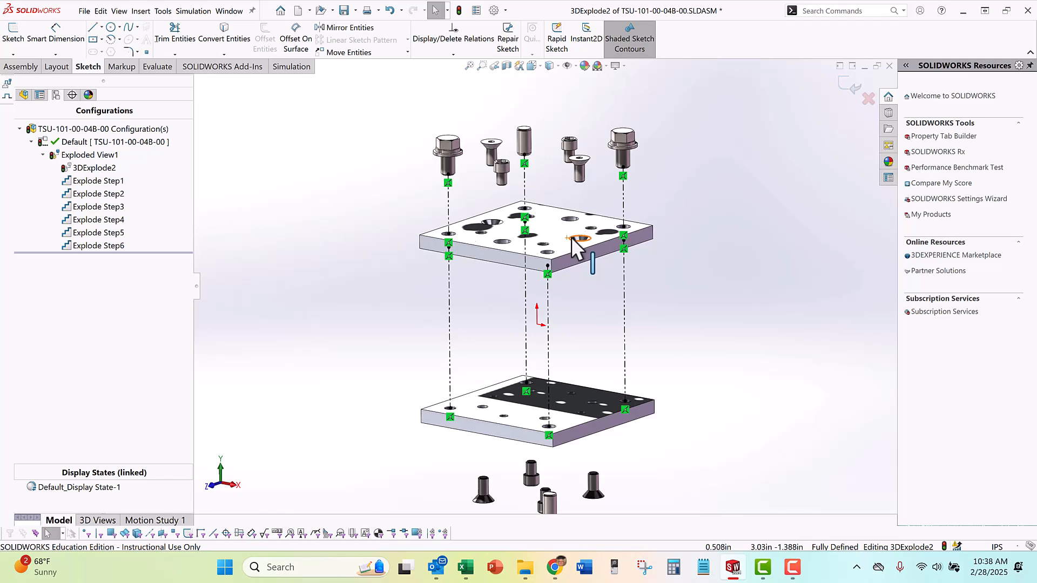
{"action": "middle_click_drag", "start_coordinate": [561, 286], "coordinate": [541, 302]}
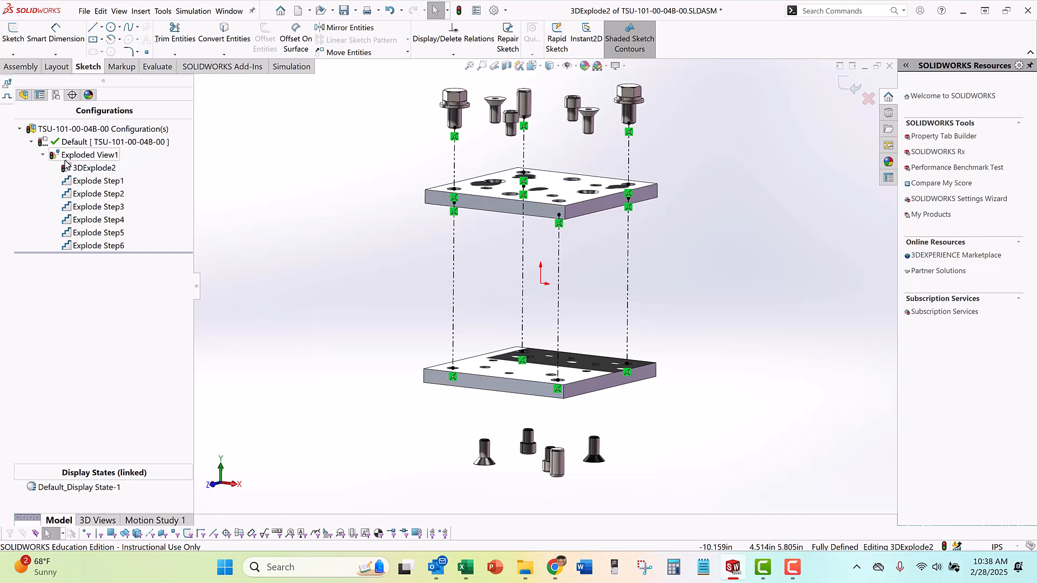
Exit the 3DExplode2 explode line sketch and rebuild the assembly
{"action": "left_click", "coordinate": [25, 71]}
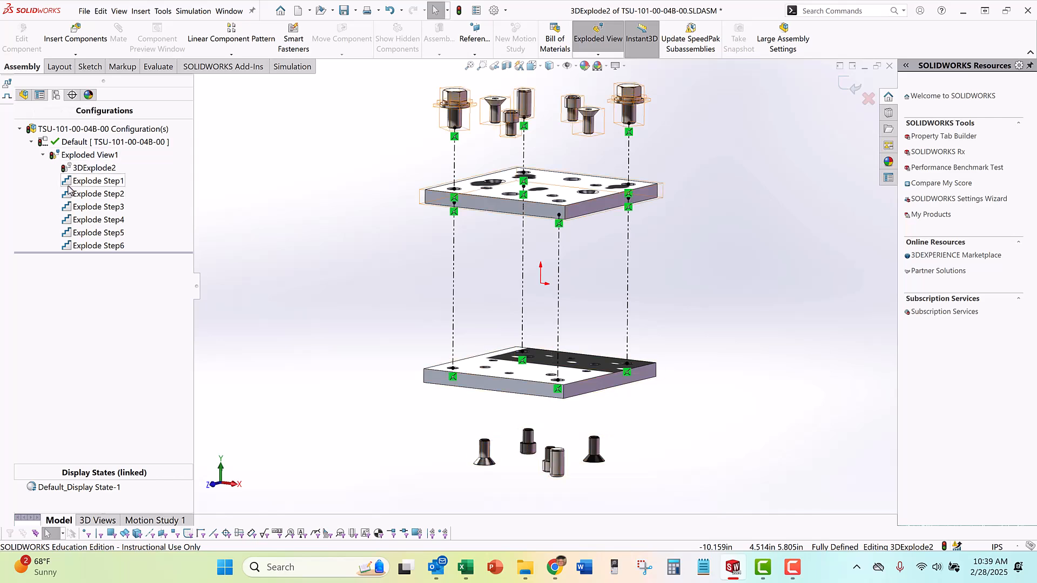
{"action": "double_click", "coordinate": [108, 168]}
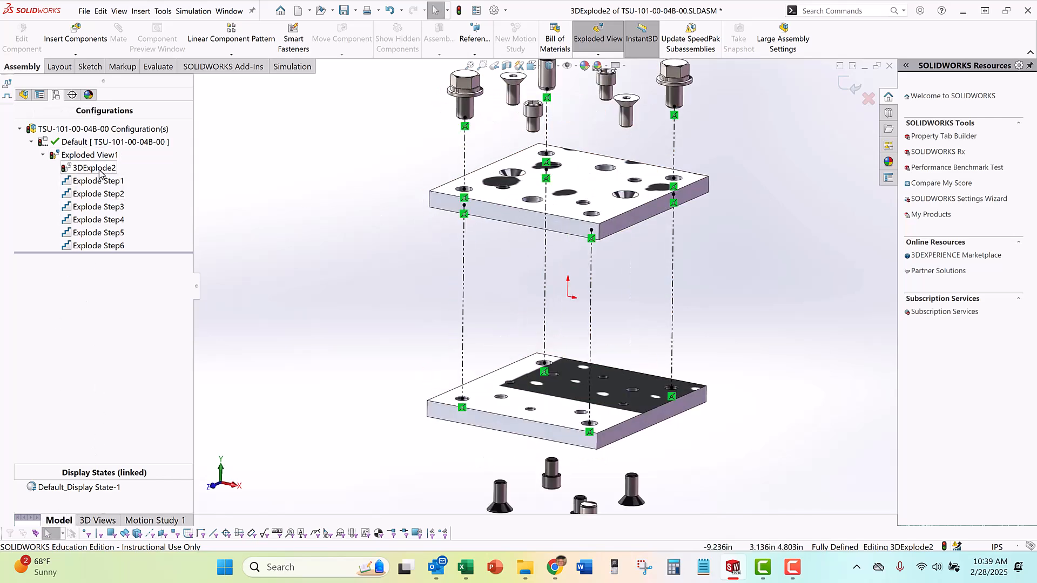
{"action": "left_click", "coordinate": [460, 10]}
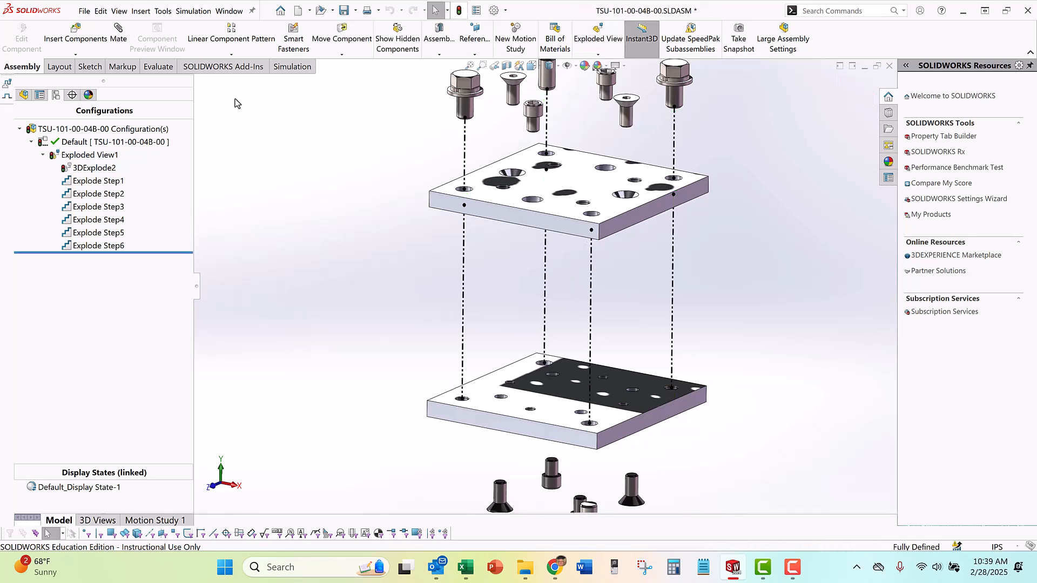
{"action": "left_click", "coordinate": [95, 168]}
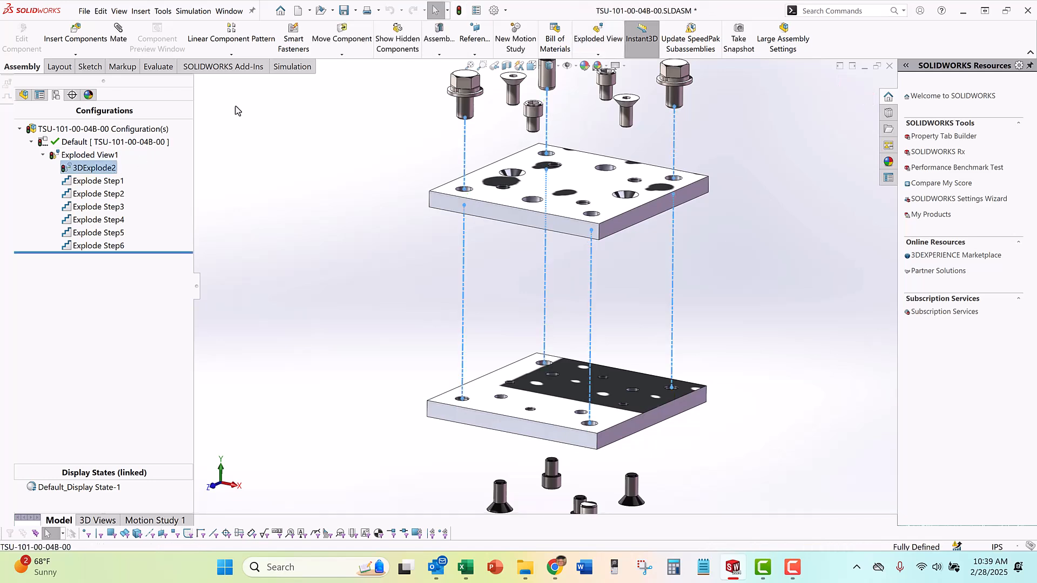
{"action": "left_click", "coordinate": [461, 12]}
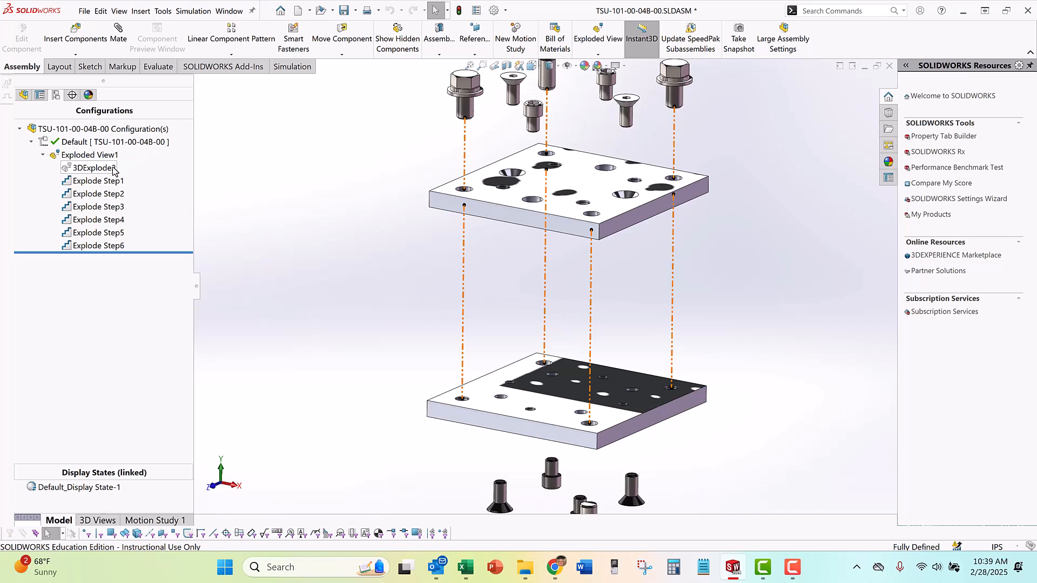
Collapse Exploded View1 so the assembly is closed up, and fold the first dowel pin's entry in the feature tree
{"action": "double_click", "coordinate": [89, 155]}
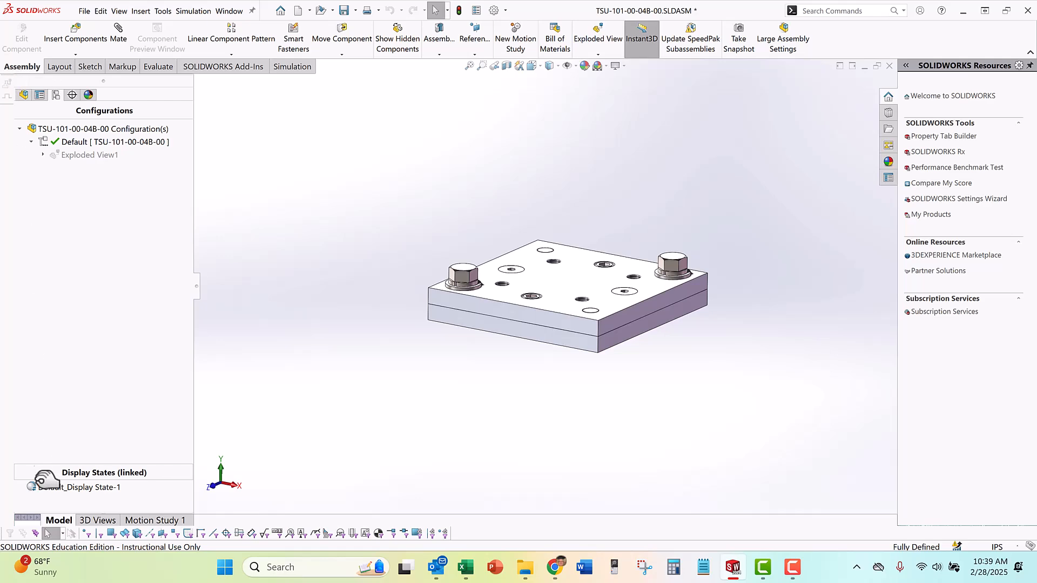
{"action": "left_click", "coordinate": [24, 95]}
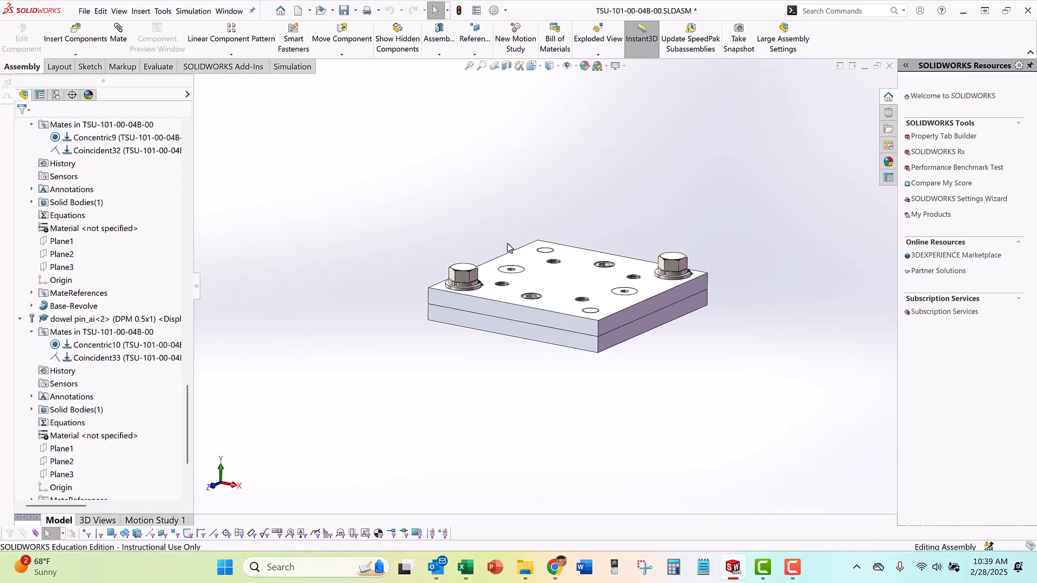
{"action": "left_click", "coordinate": [20, 306]}
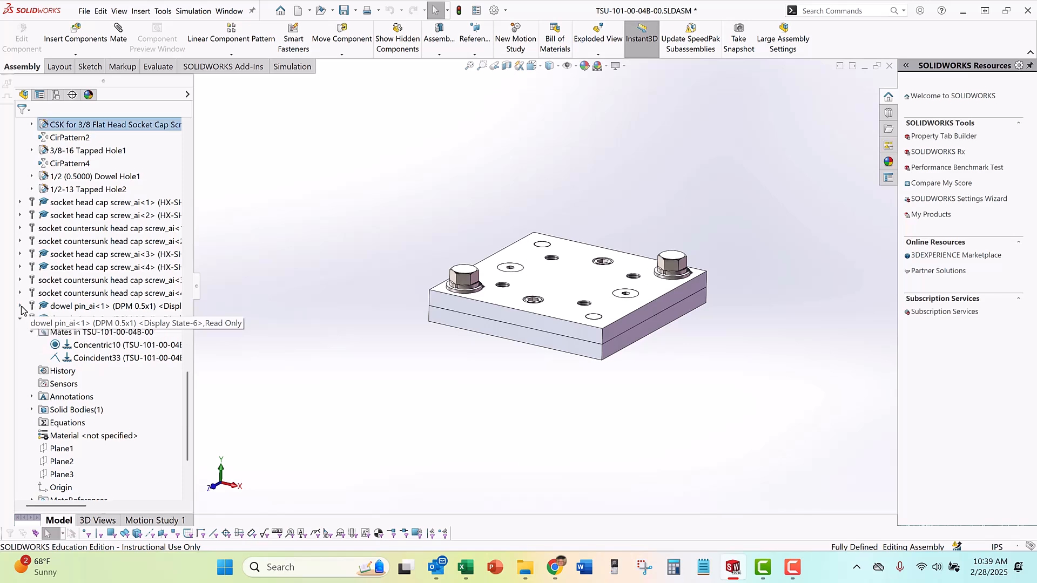
Fold the second dowel pin and the TSU-101-00-04B-03 and TSU-101-00-04B-01 plates in the feature tree
{"action": "left_click", "coordinate": [20, 320]}
{"action": "scroll", "coordinate": [22, 307], "scroll_direction": "up", "scroll_amount": 4}
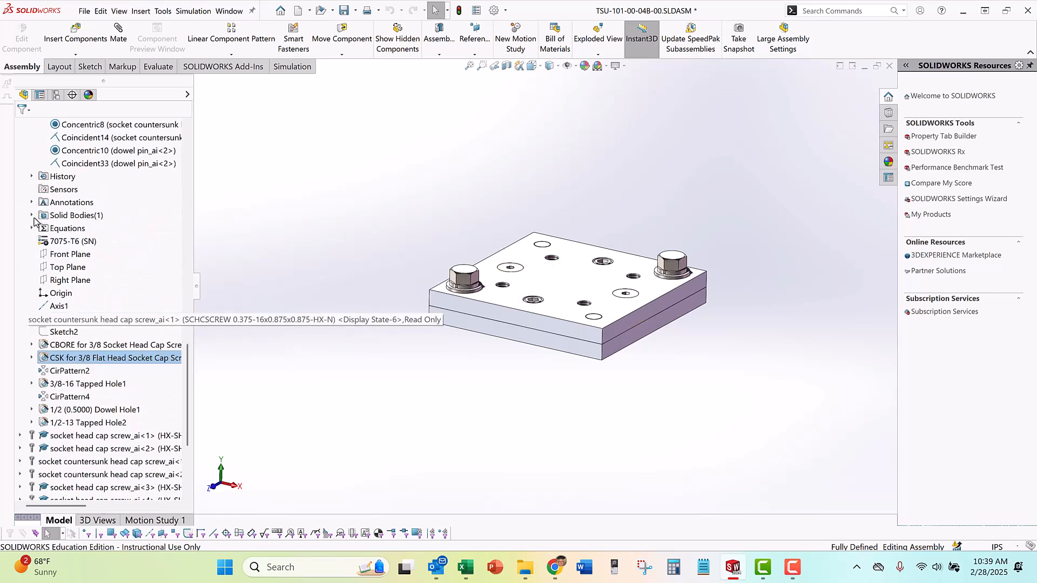
{"action": "scroll", "coordinate": [31, 227], "scroll_direction": "up", "scroll_amount": 6}
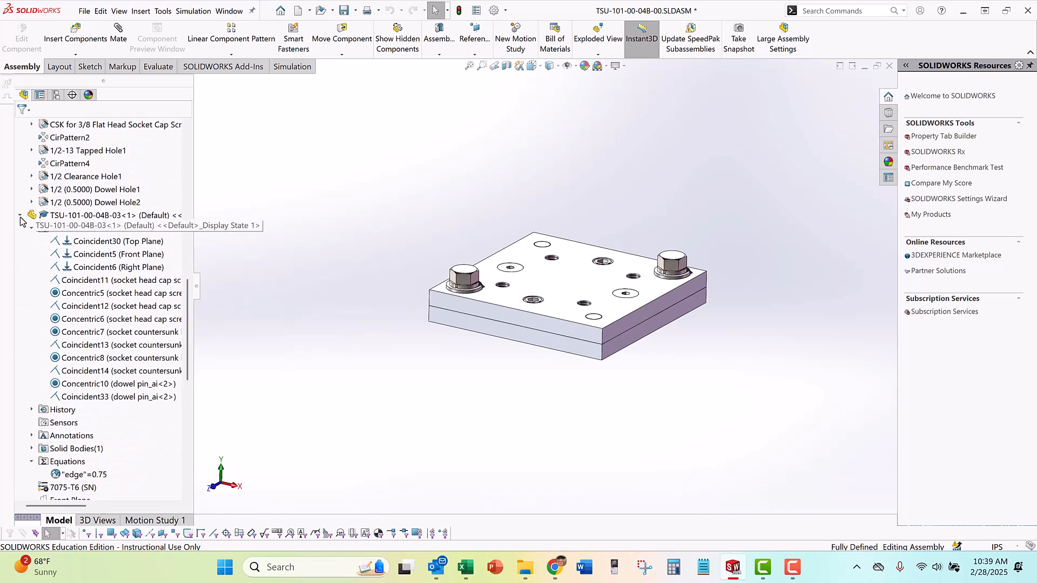
{"action": "left_click", "coordinate": [34, 205]}
{"action": "scroll", "coordinate": [35, 199], "scroll_direction": "up", "scroll_amount": 15}
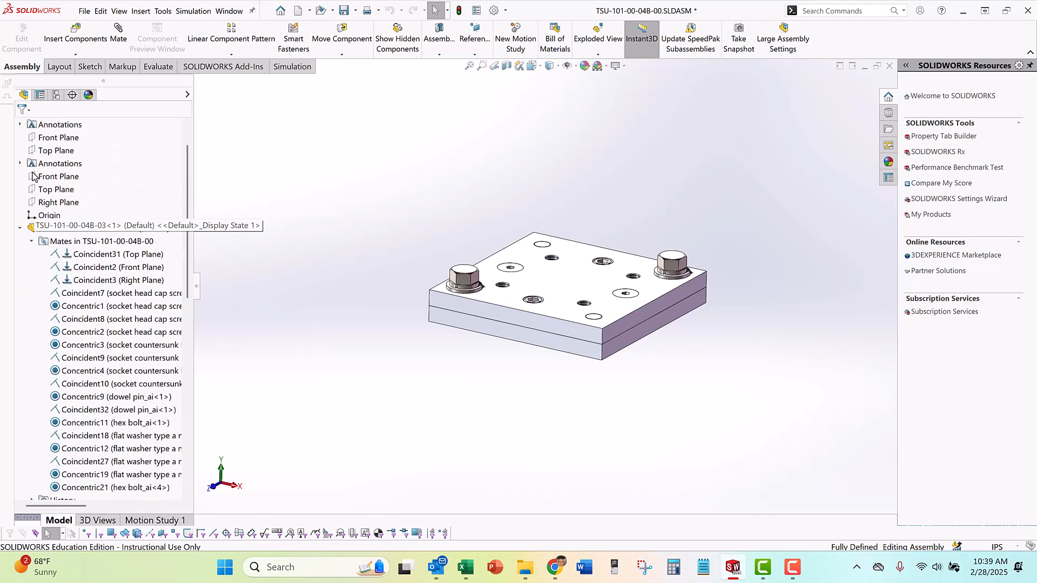
{"action": "left_click", "coordinate": [20, 228]}
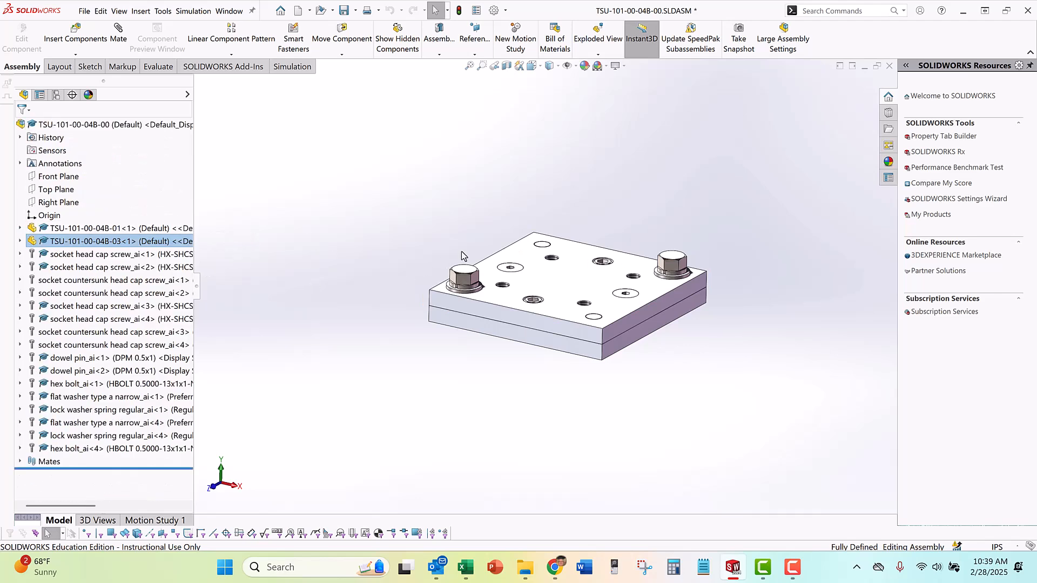
Explode the assembly with Exploded View1 of the Default configuration, and bring back the feature tree with the whole exploded assembly in view
{"action": "middle_click_drag", "start_coordinate": [529, 254], "coordinate": [517, 250]}
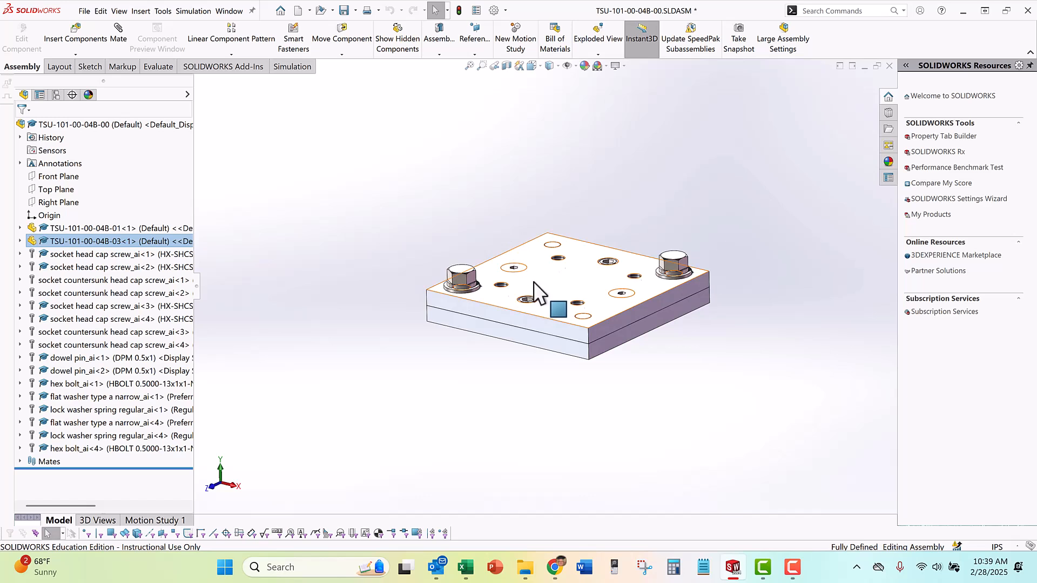
{"action": "left_click", "coordinate": [56, 95]}
{"action": "left_click", "coordinate": [43, 155]}
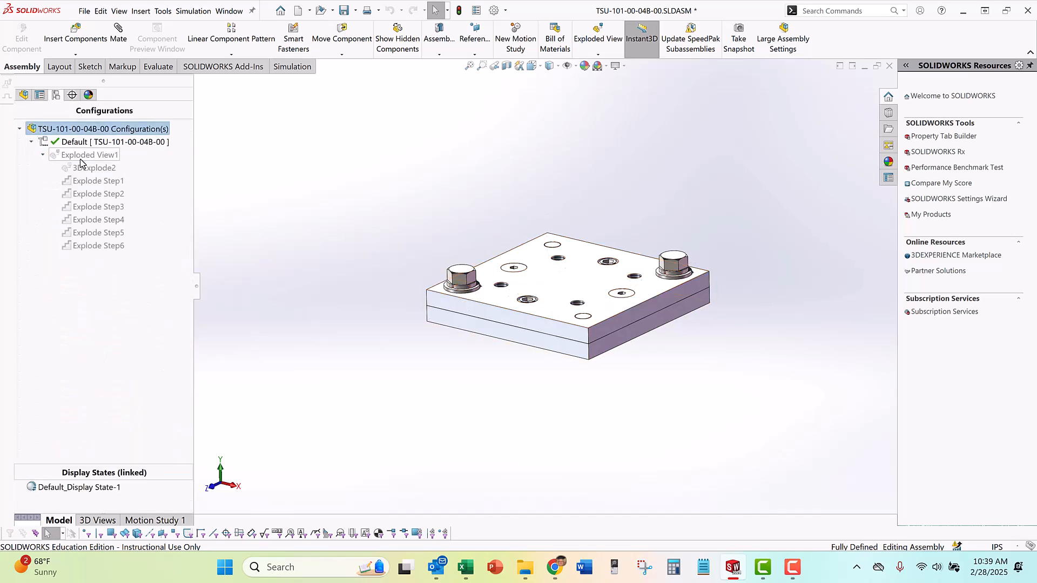
{"action": "double_click", "coordinate": [88, 157]}
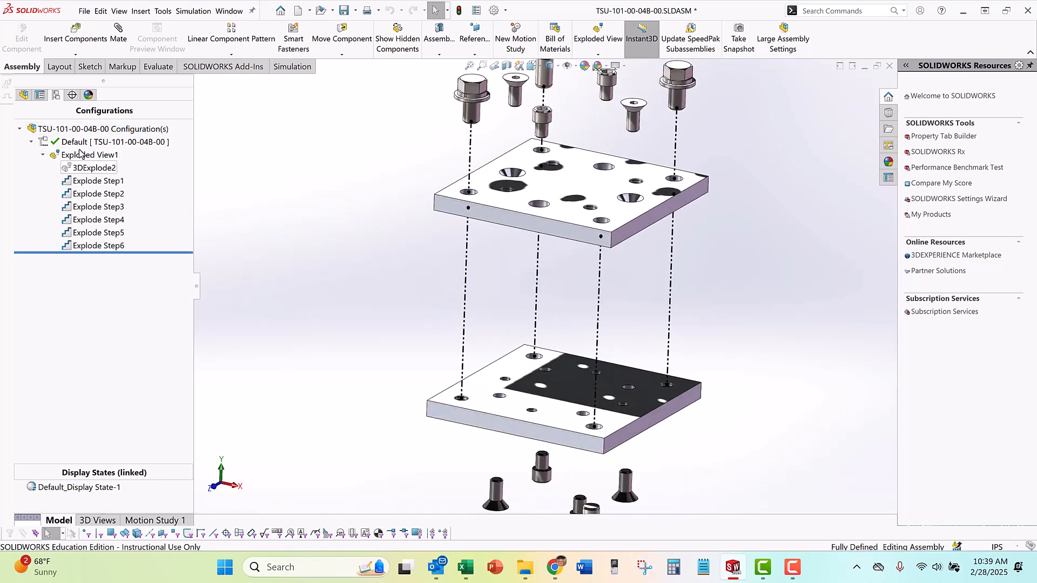
{"action": "left_click", "coordinate": [23, 94]}
{"action": "middle_click_drag", "start_coordinate": [303, 297], "coordinate": [393, 258]}
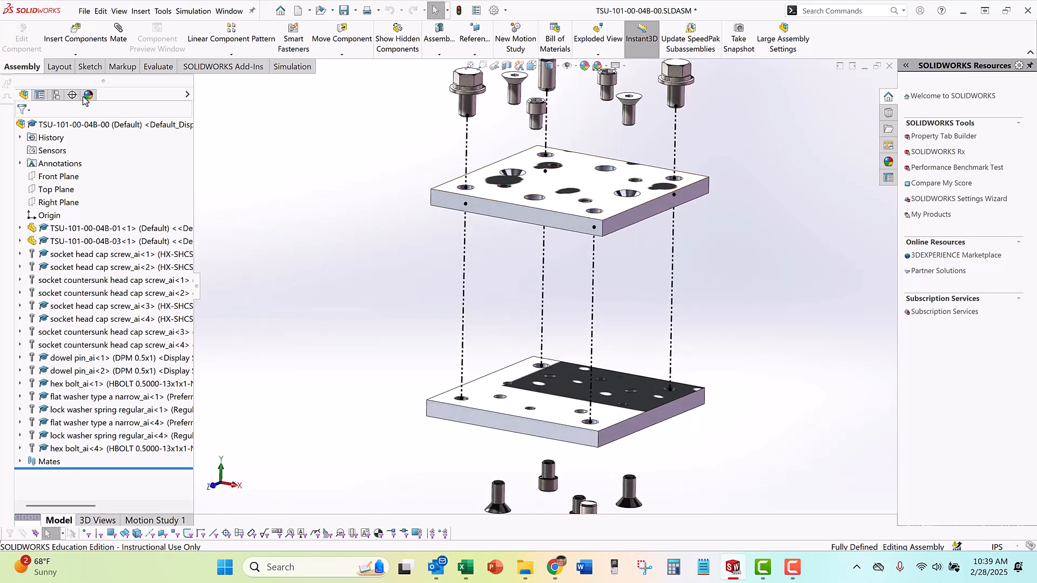
{"action": "scroll", "coordinate": [506, 216], "scroll_direction": "up", "scroll_amount": 4}
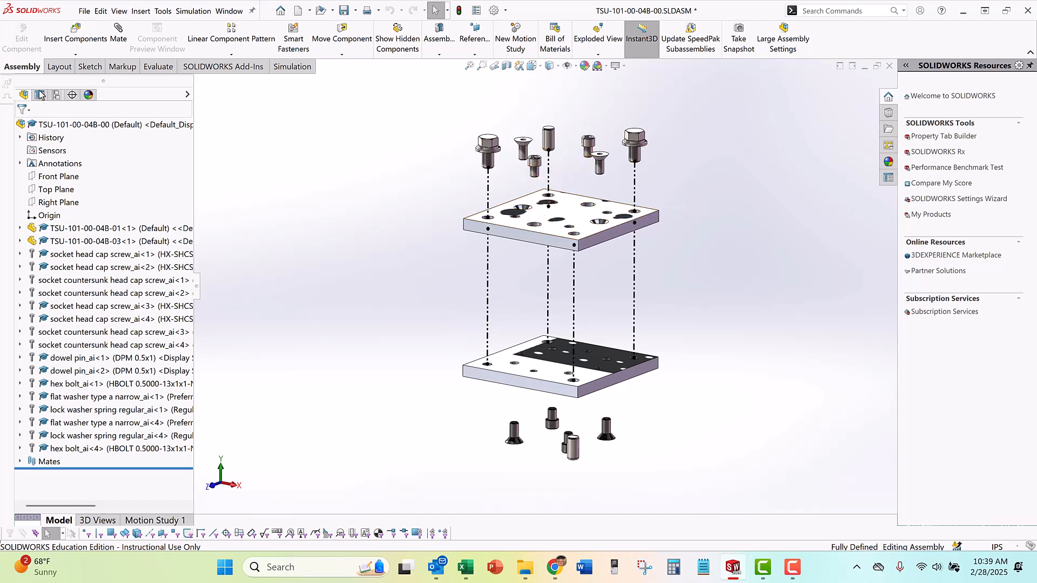
Collapse Exploded View1 of the Default configuration and fold the configuration's entry
{"action": "left_click", "coordinate": [57, 96]}
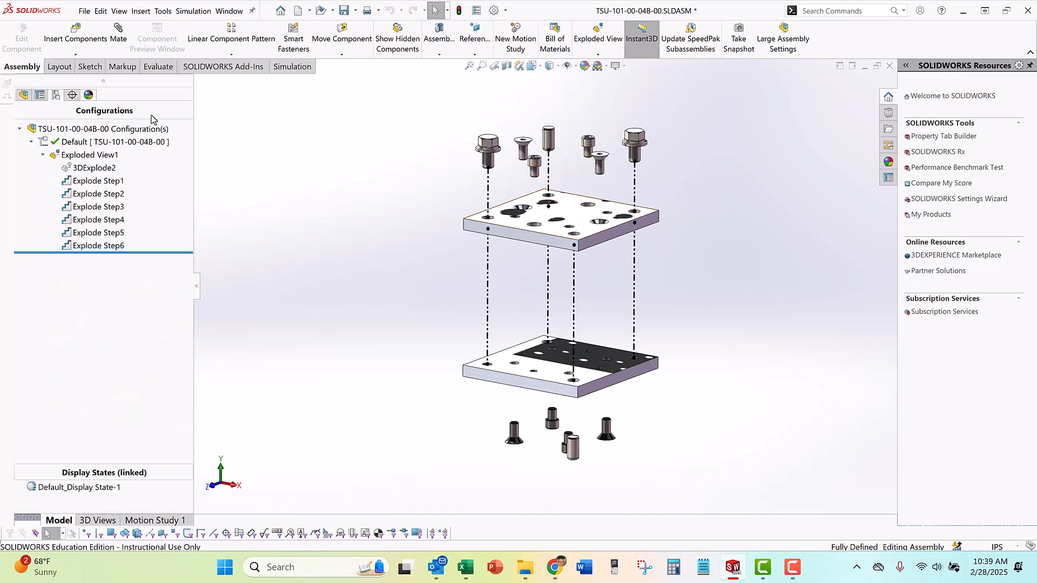
{"action": "double_click", "coordinate": [79, 155]}
{"action": "left_click", "coordinate": [348, 174]}
{"action": "double_click", "coordinate": [81, 155]}
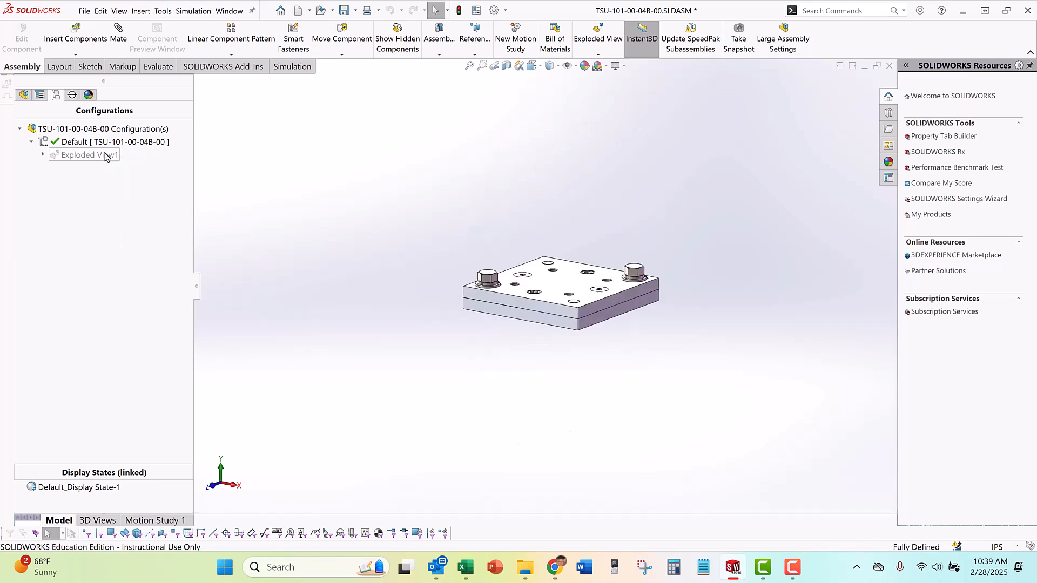
{"action": "left_click", "coordinate": [30, 142]}
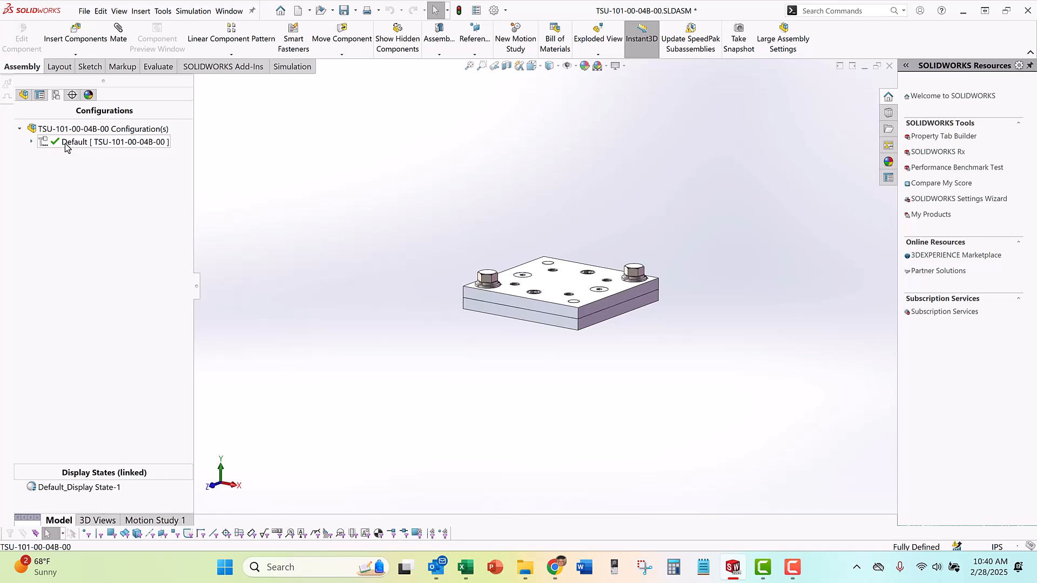
Unfold the Default configuration and explode the assembly again with Exploded View1
{"action": "right_click", "coordinate": [50, 143]}
{"action": "key", "text": "Escape"}
{"action": "left_click", "coordinate": [31, 141]}
{"action": "double_click", "coordinate": [79, 156]}
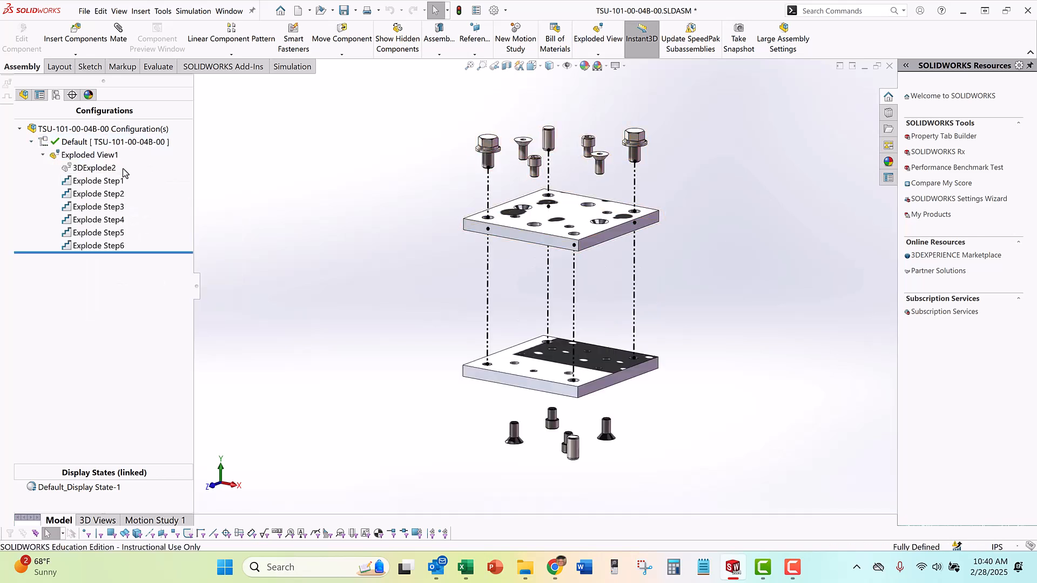
Review Explode Step1's components, direction and distance in its edit settings, and highlight the components moved by Explode Step5
{"action": "left_click", "coordinate": [105, 184]}
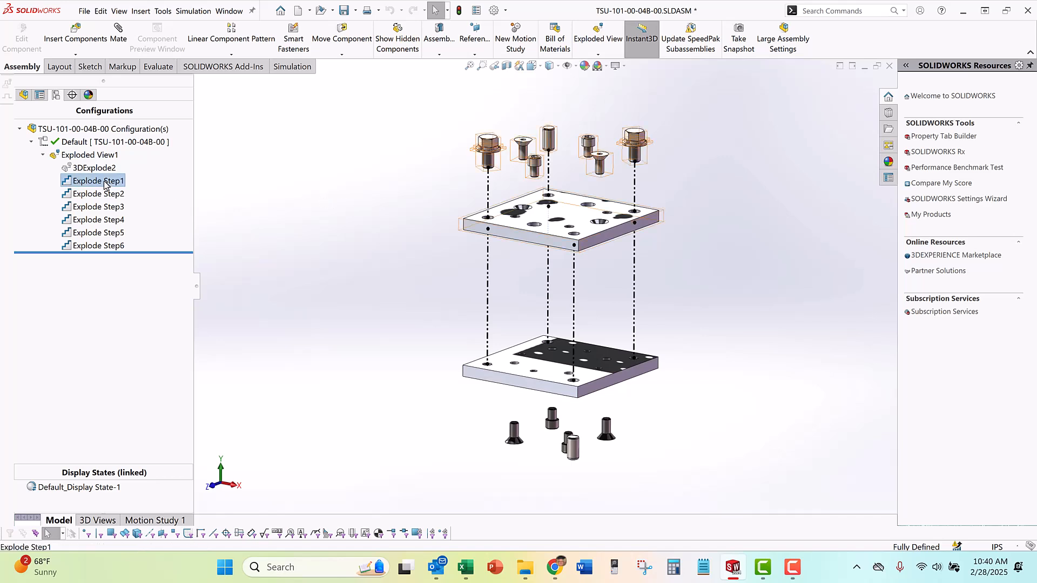
{"action": "right_click", "coordinate": [104, 184]}
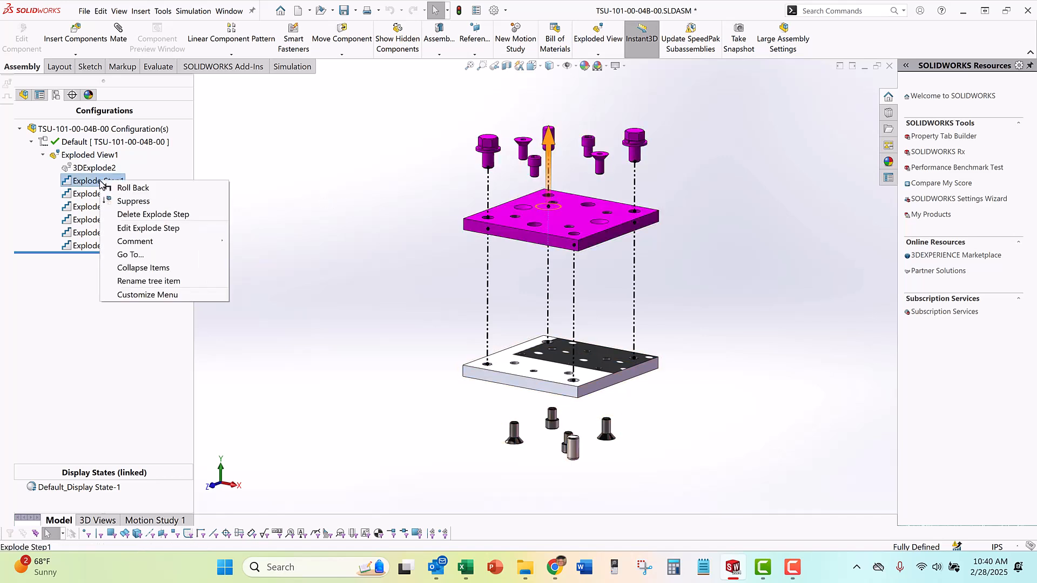
{"action": "left_click", "coordinate": [139, 229]}
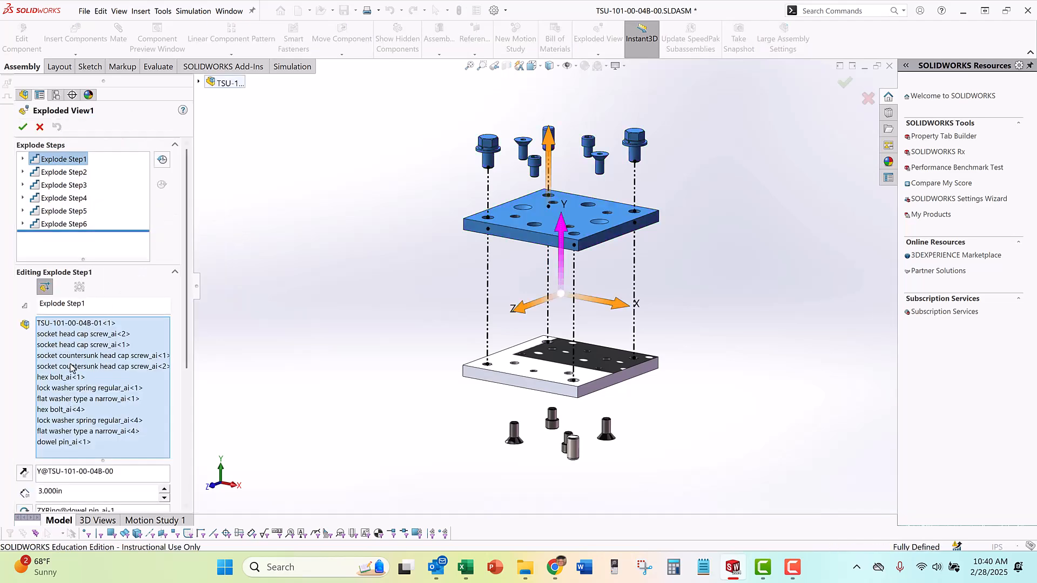
{"action": "scroll", "coordinate": [106, 406], "scroll_direction": "down", "scroll_amount": 3}
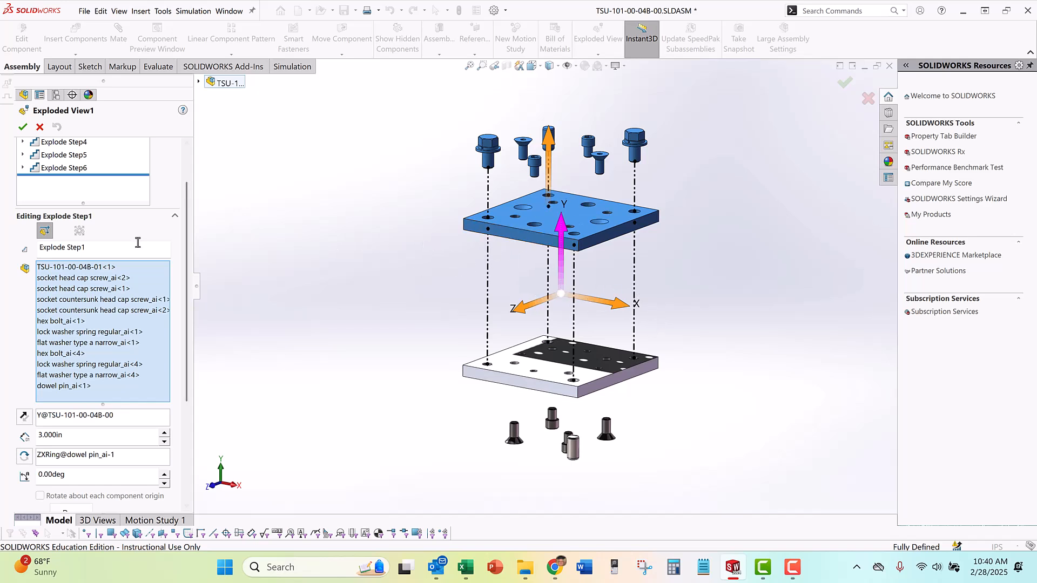
{"action": "left_click", "coordinate": [22, 128]}
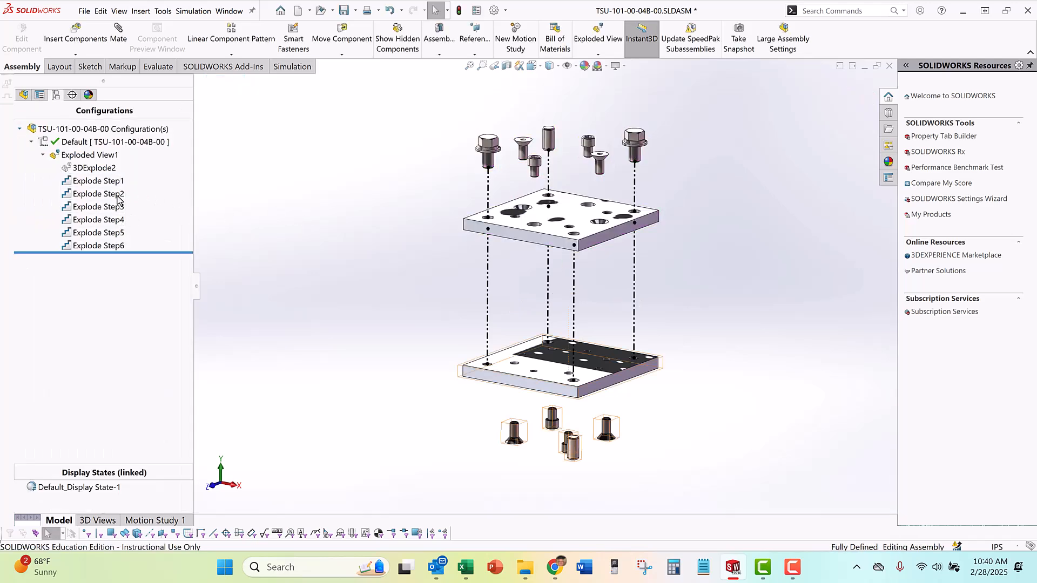
{"action": "left_click", "coordinate": [111, 234]}
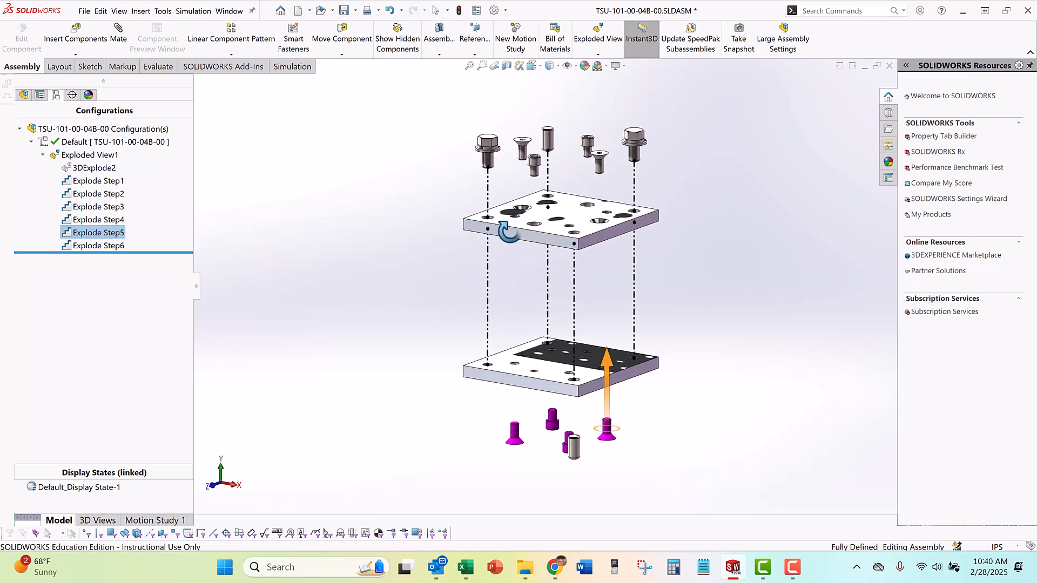
{"action": "left_click", "coordinate": [408, 221]}
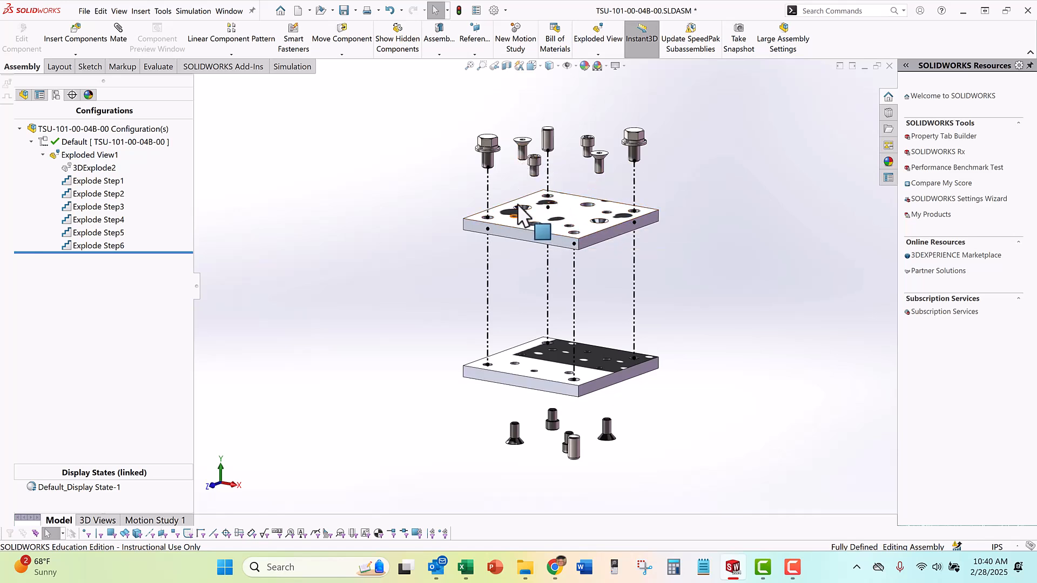
Open the list of exploded view and explode line commands
{"action": "left_click", "coordinate": [598, 54]}
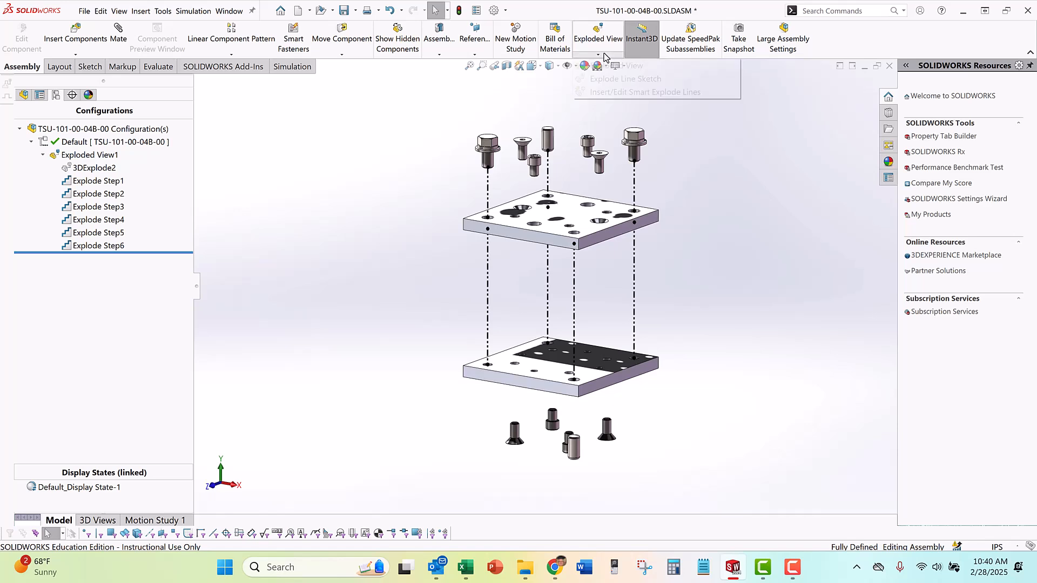